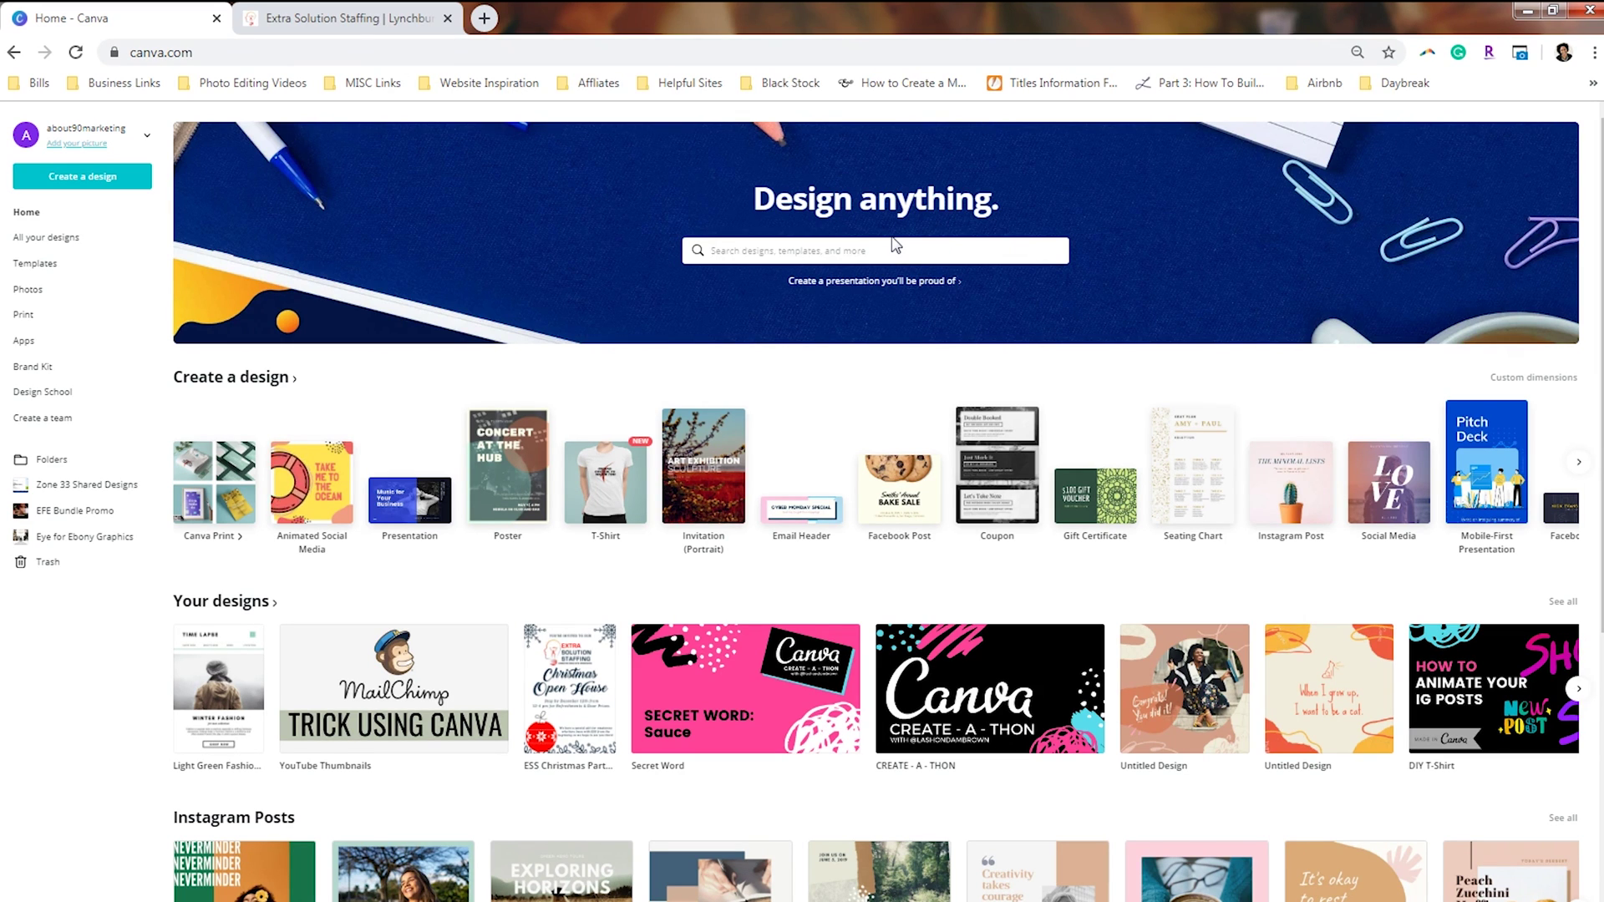
Search for newsletters, choose the suggested Newsletter format and start a blank newsletter design
{"action": "left_click", "coordinate": [893, 252]}
{"action": "type", "text": "newsletters"}
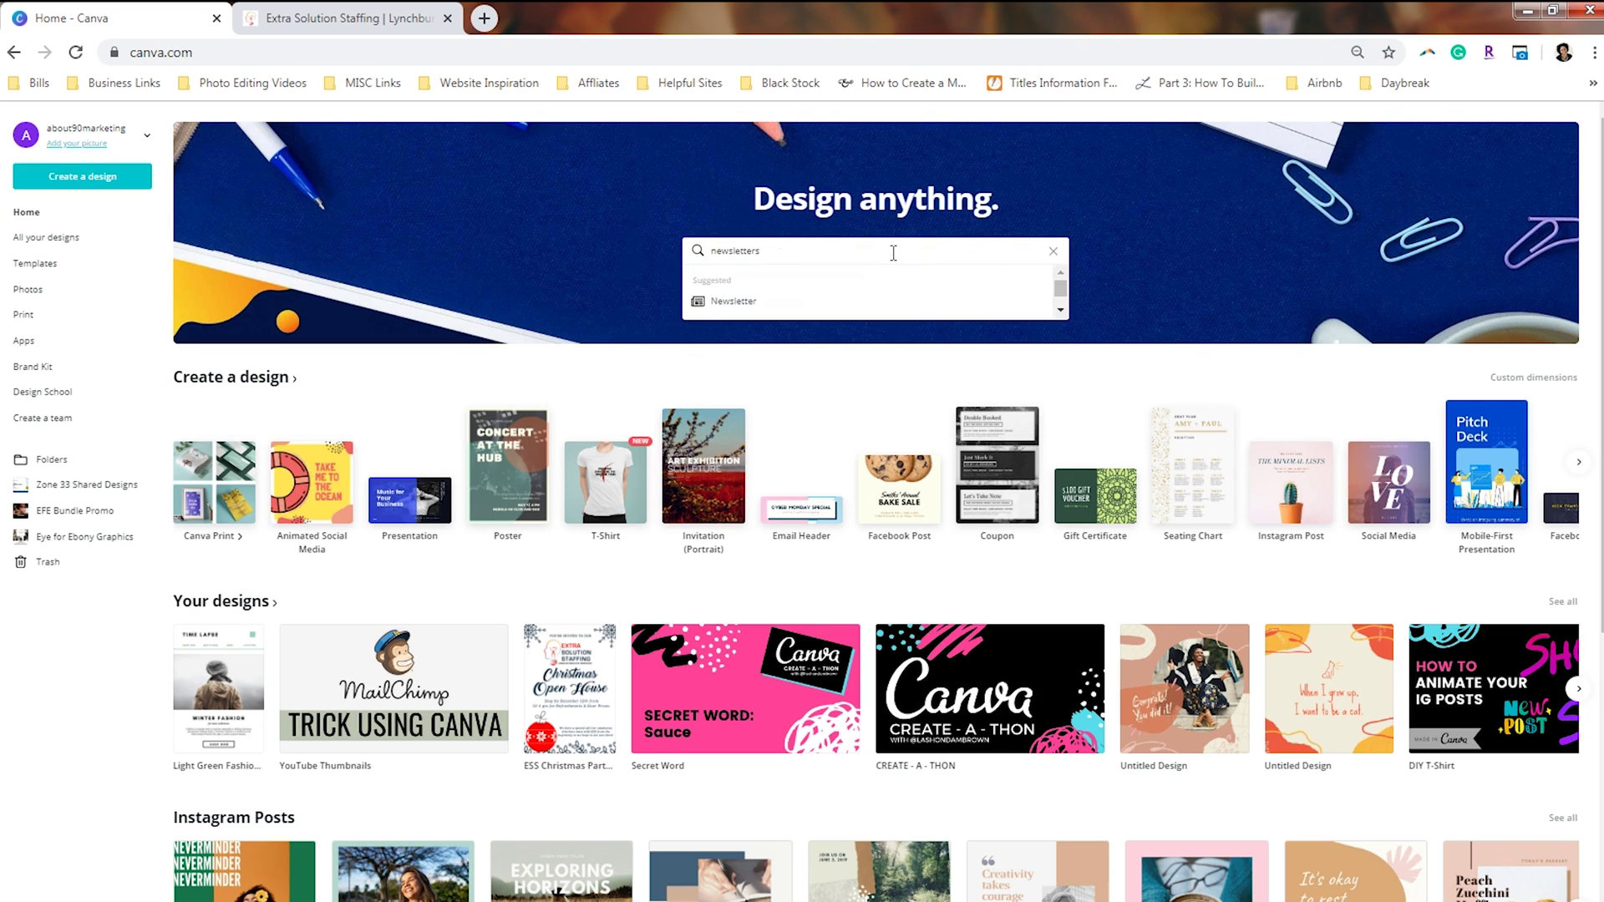
{"action": "left_click", "coordinate": [806, 305]}
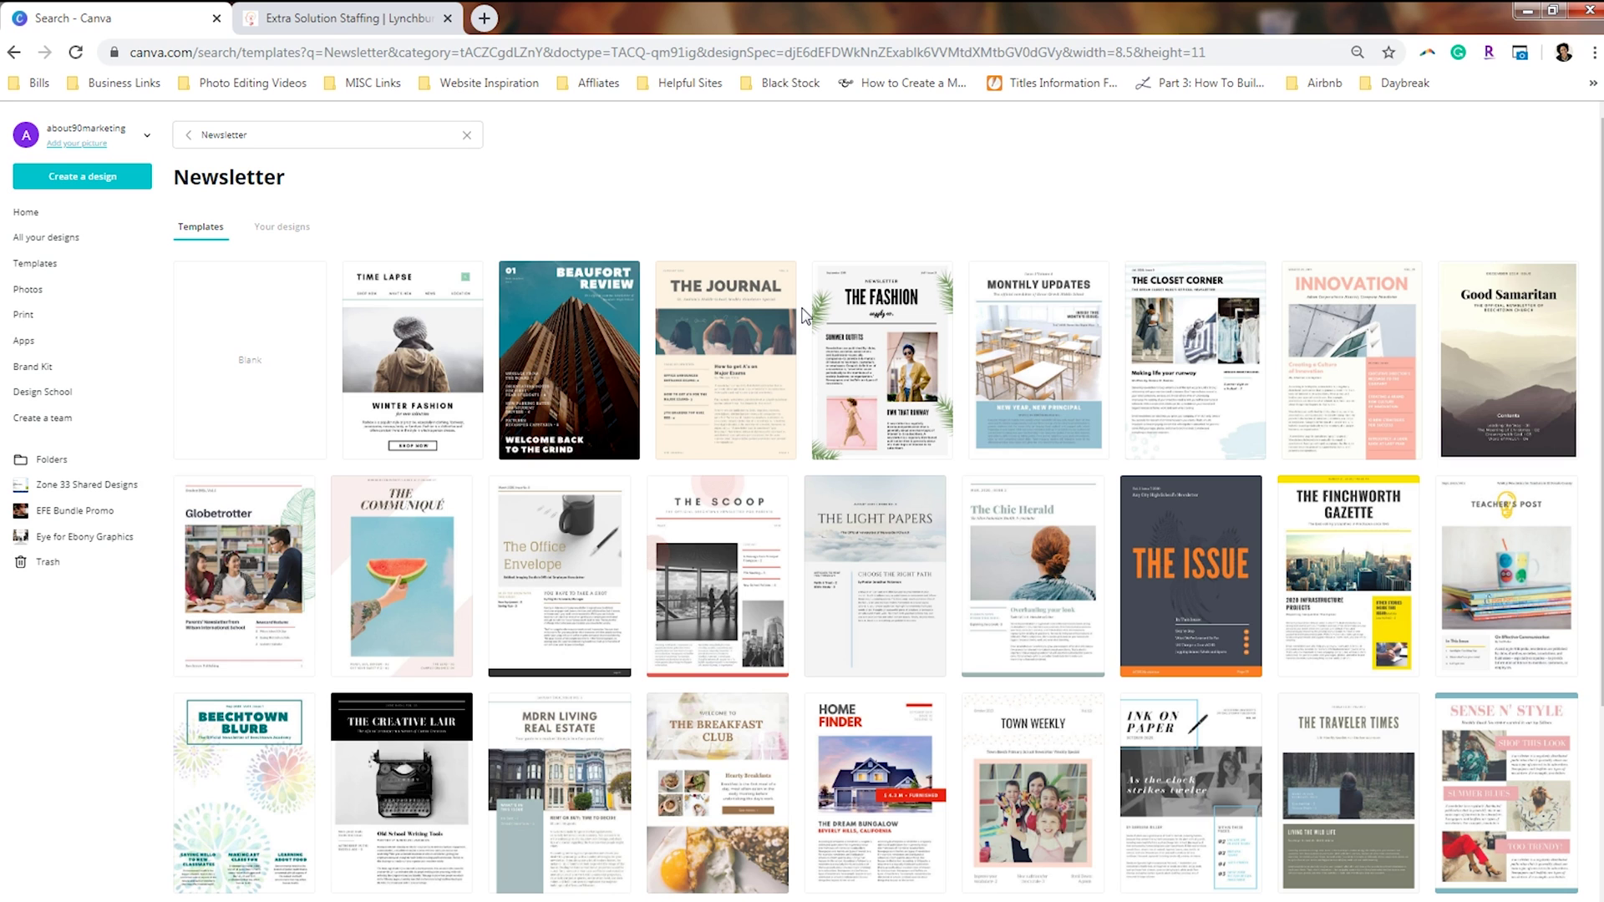
{"action": "left_click", "coordinate": [259, 379]}
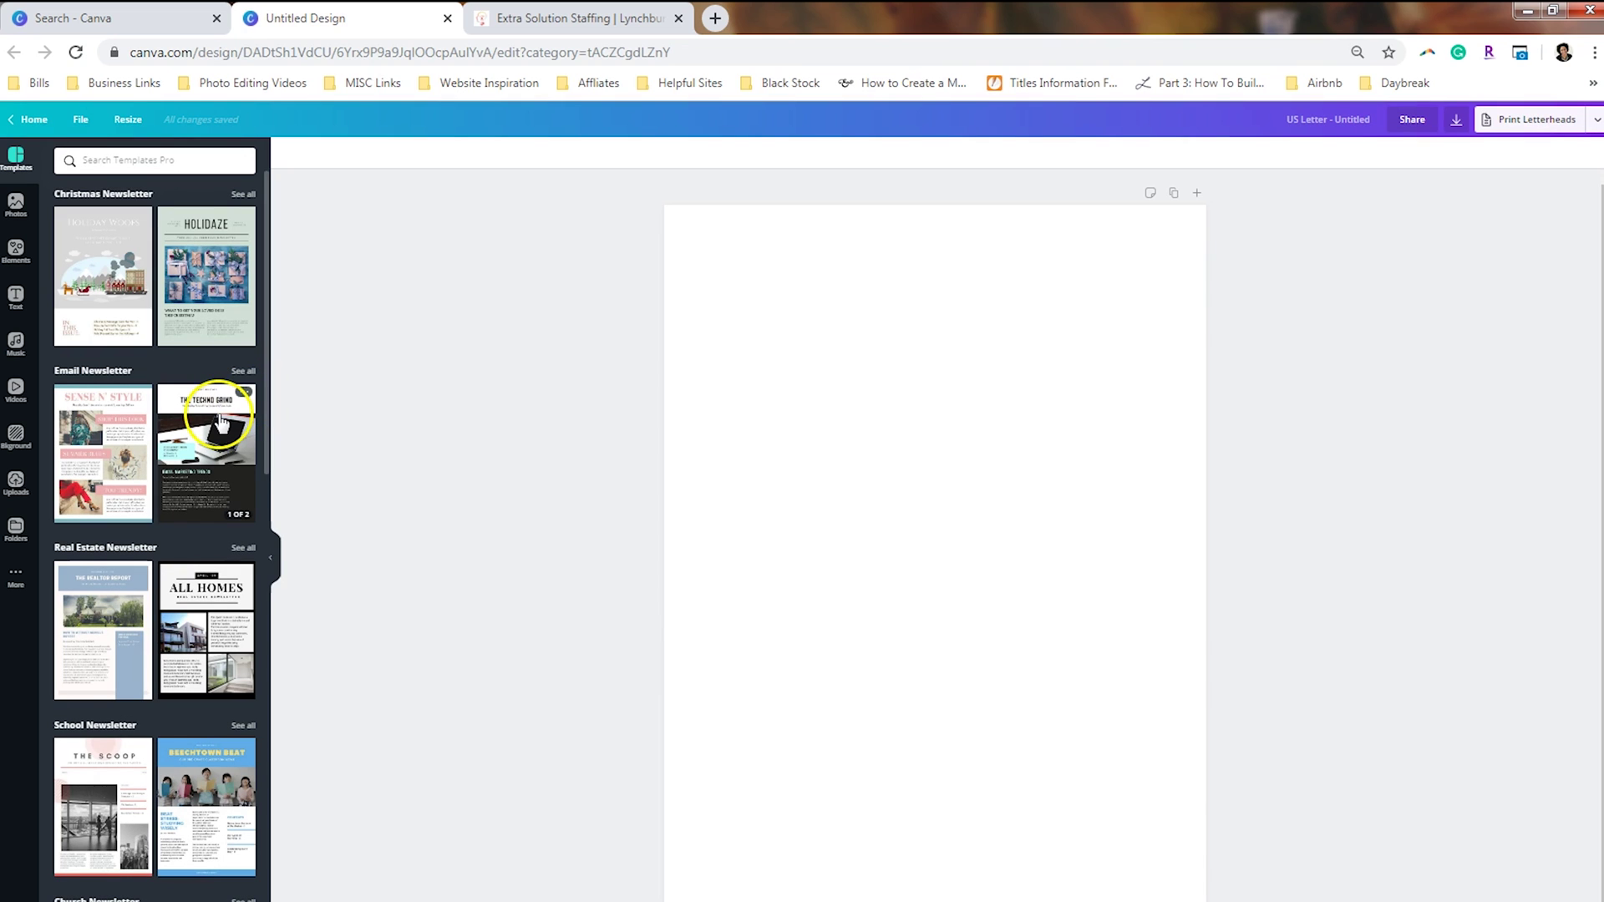
Look through the newsletter template categories, such as email, real estate, school, church, company and family, and the full template list
{"action": "left_click", "coordinate": [214, 451]}
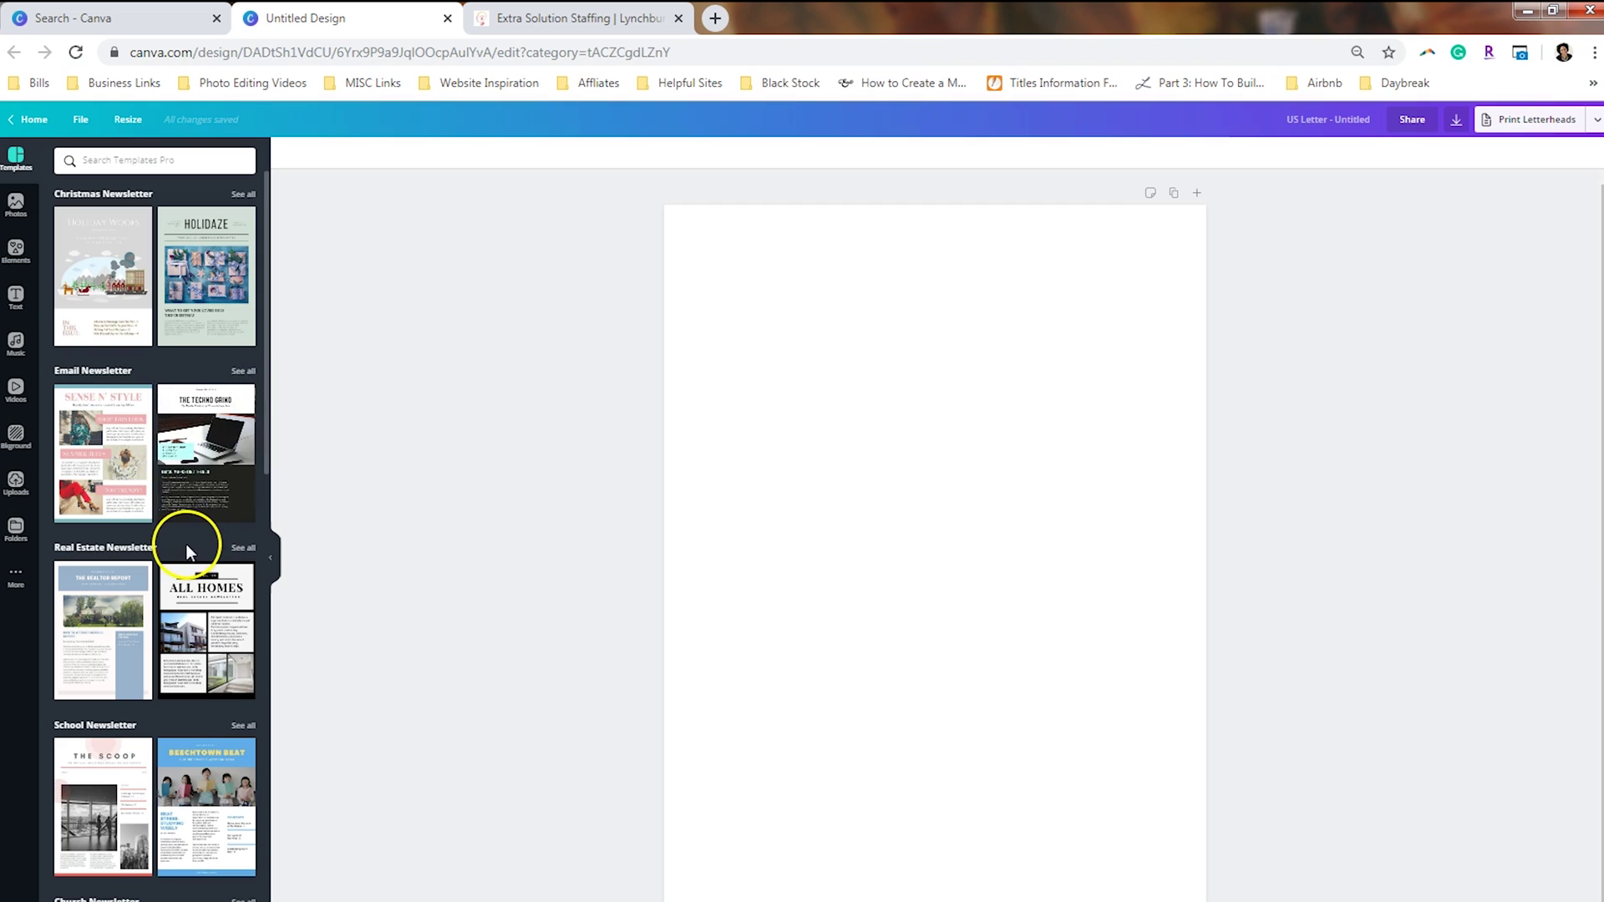
{"action": "scroll", "coordinate": [187, 543], "scroll_direction": "down", "scroll_amount": 3}
{"action": "scroll", "coordinate": [187, 551], "scroll_direction": "down", "scroll_amount": 5}
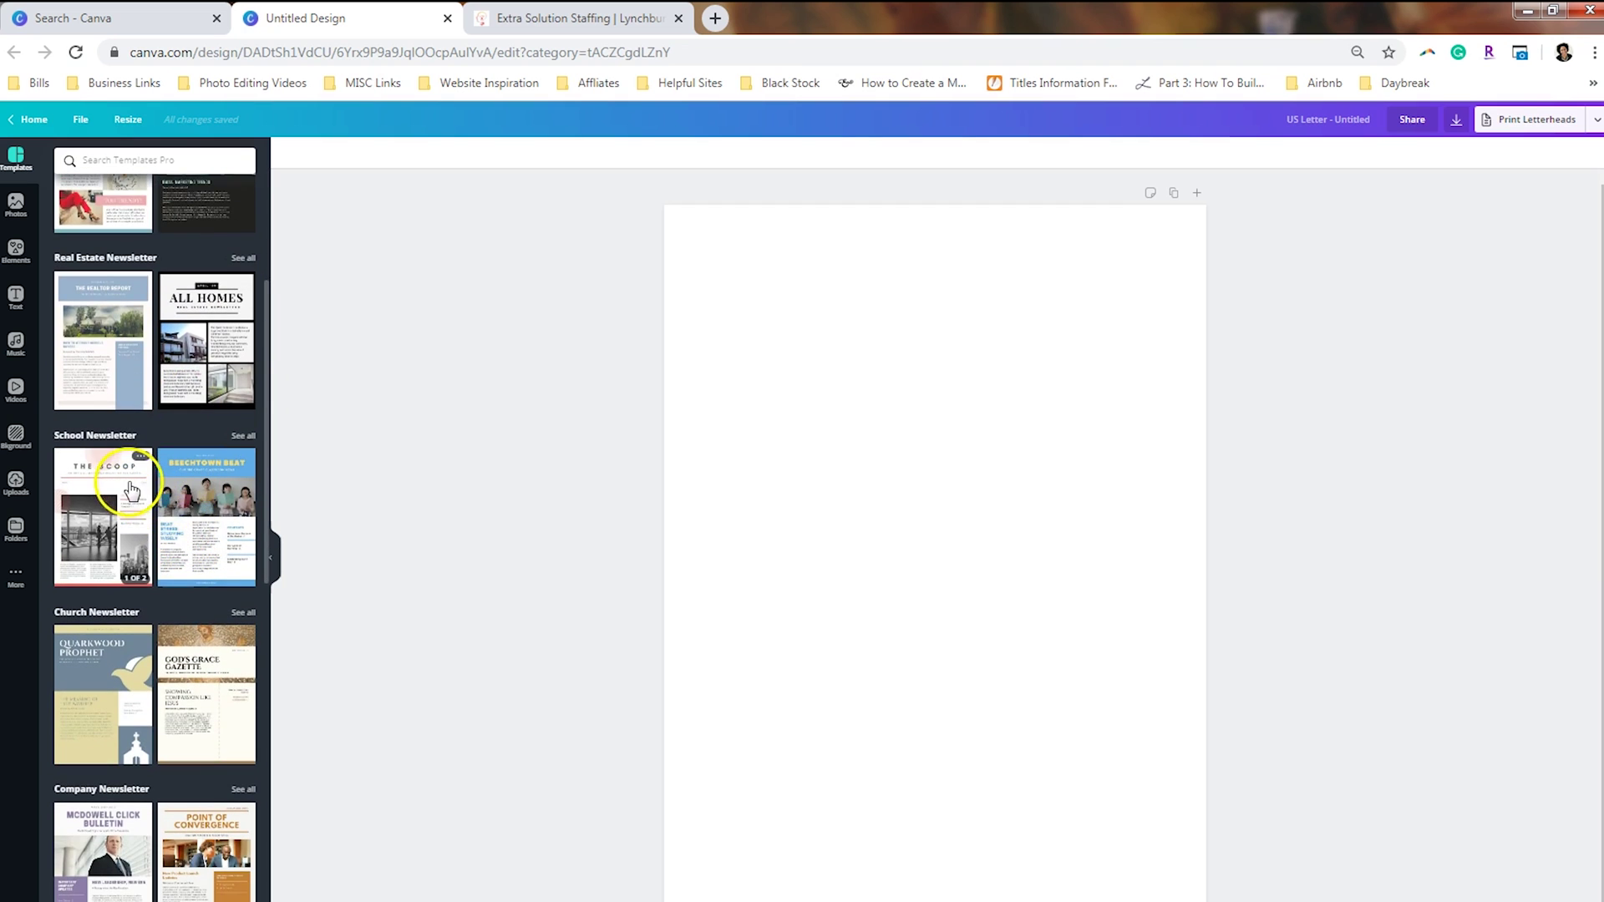
{"action": "scroll", "coordinate": [130, 493], "scroll_direction": "down", "scroll_amount": 3}
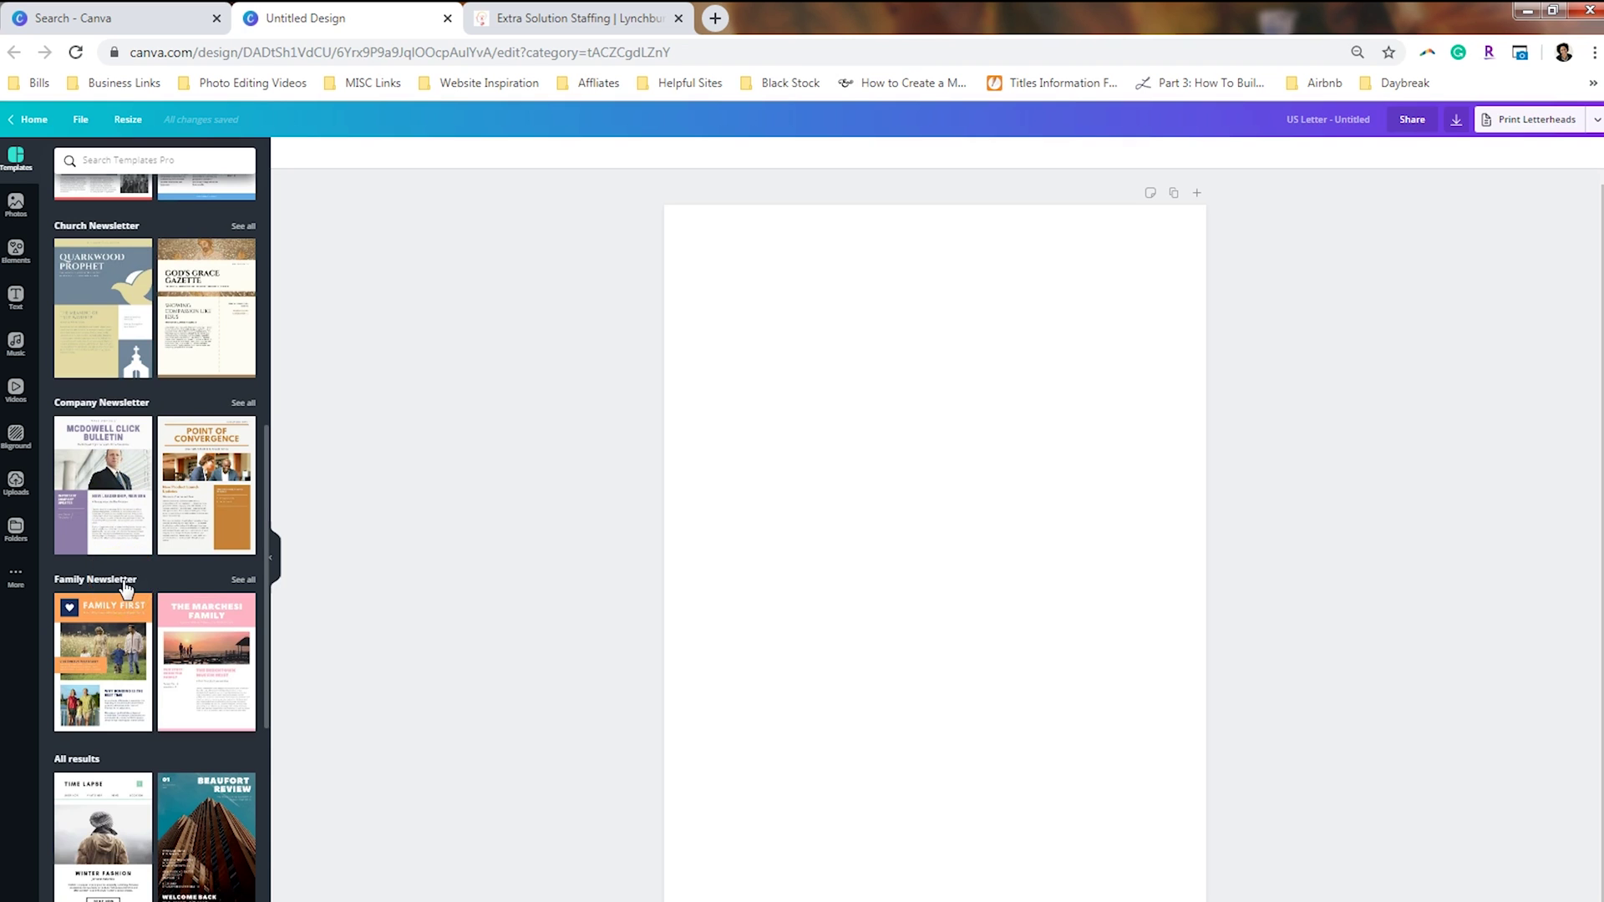
{"action": "scroll", "coordinate": [125, 589], "scroll_direction": "down", "scroll_amount": 20}
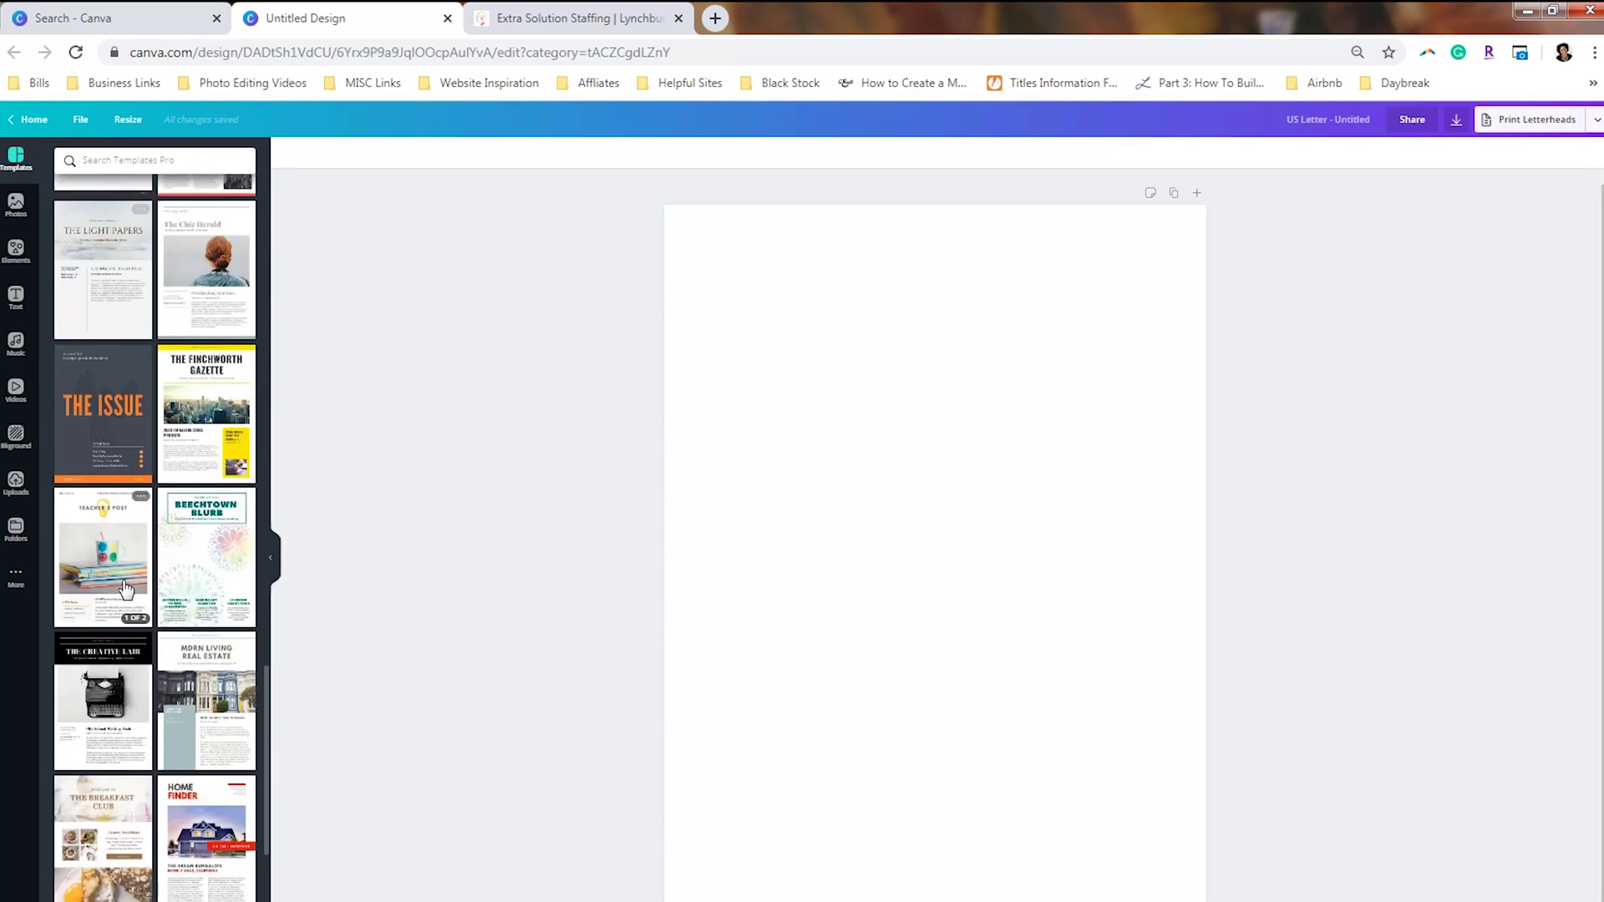
{"action": "scroll", "coordinate": [125, 590], "scroll_direction": "down", "scroll_amount": 5}
{"action": "scroll", "coordinate": [125, 589], "scroll_direction": "up", "scroll_amount": 10}
{"action": "scroll", "coordinate": [127, 590], "scroll_direction": "up", "scroll_amount": 15}
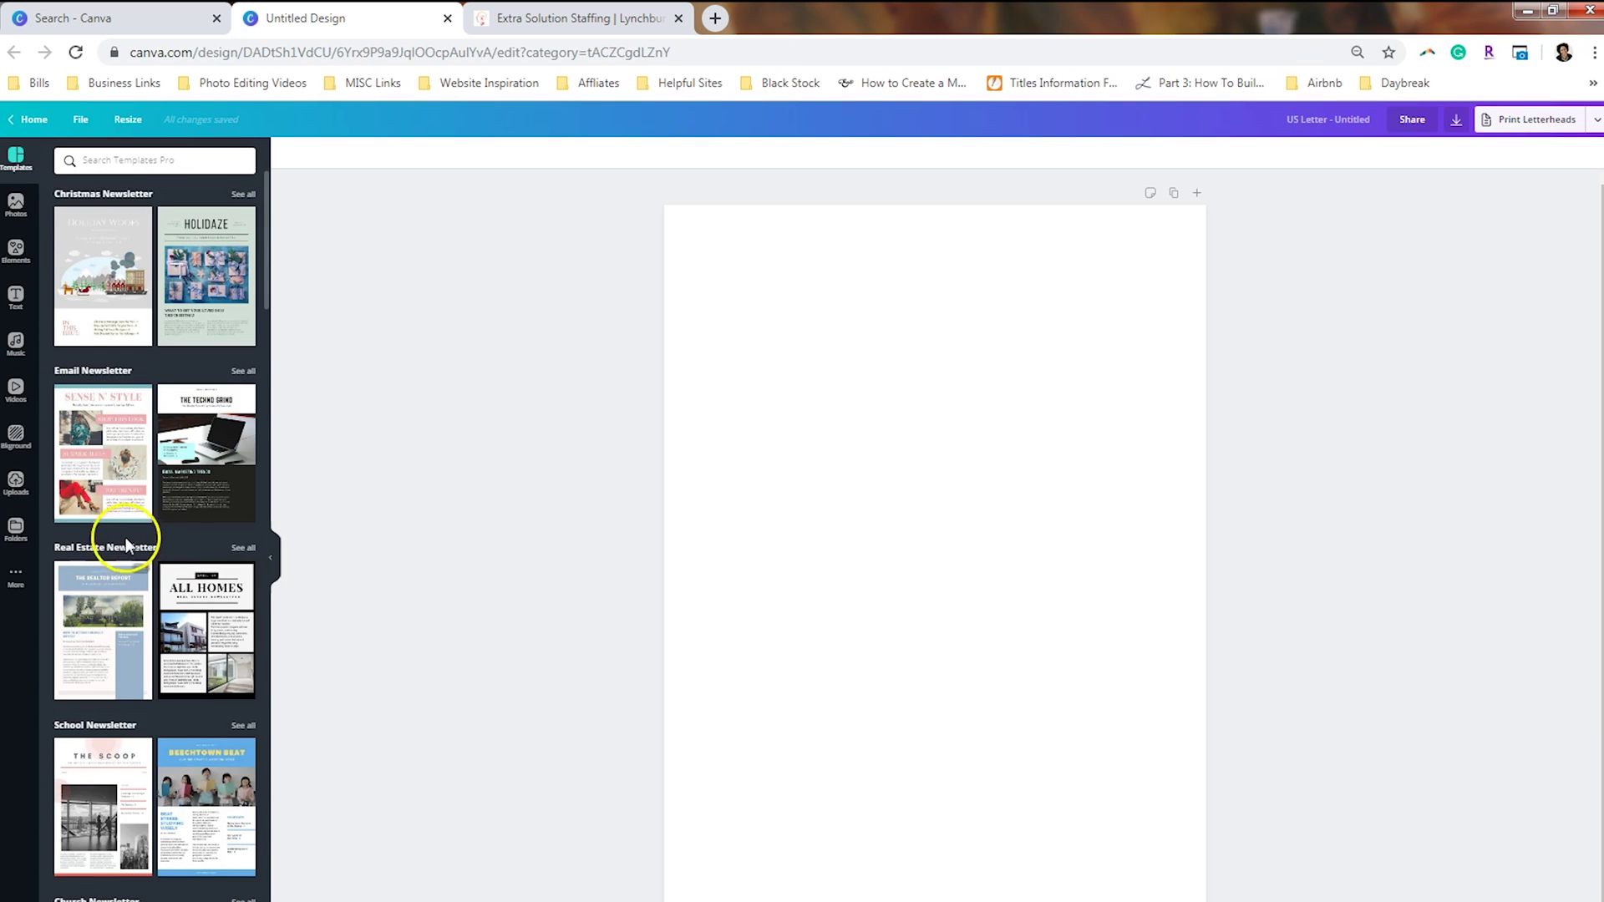
Apply the cover page of the Homes by Hewes real estate newsletter template to the blank page
{"action": "left_click", "coordinate": [118, 550]}
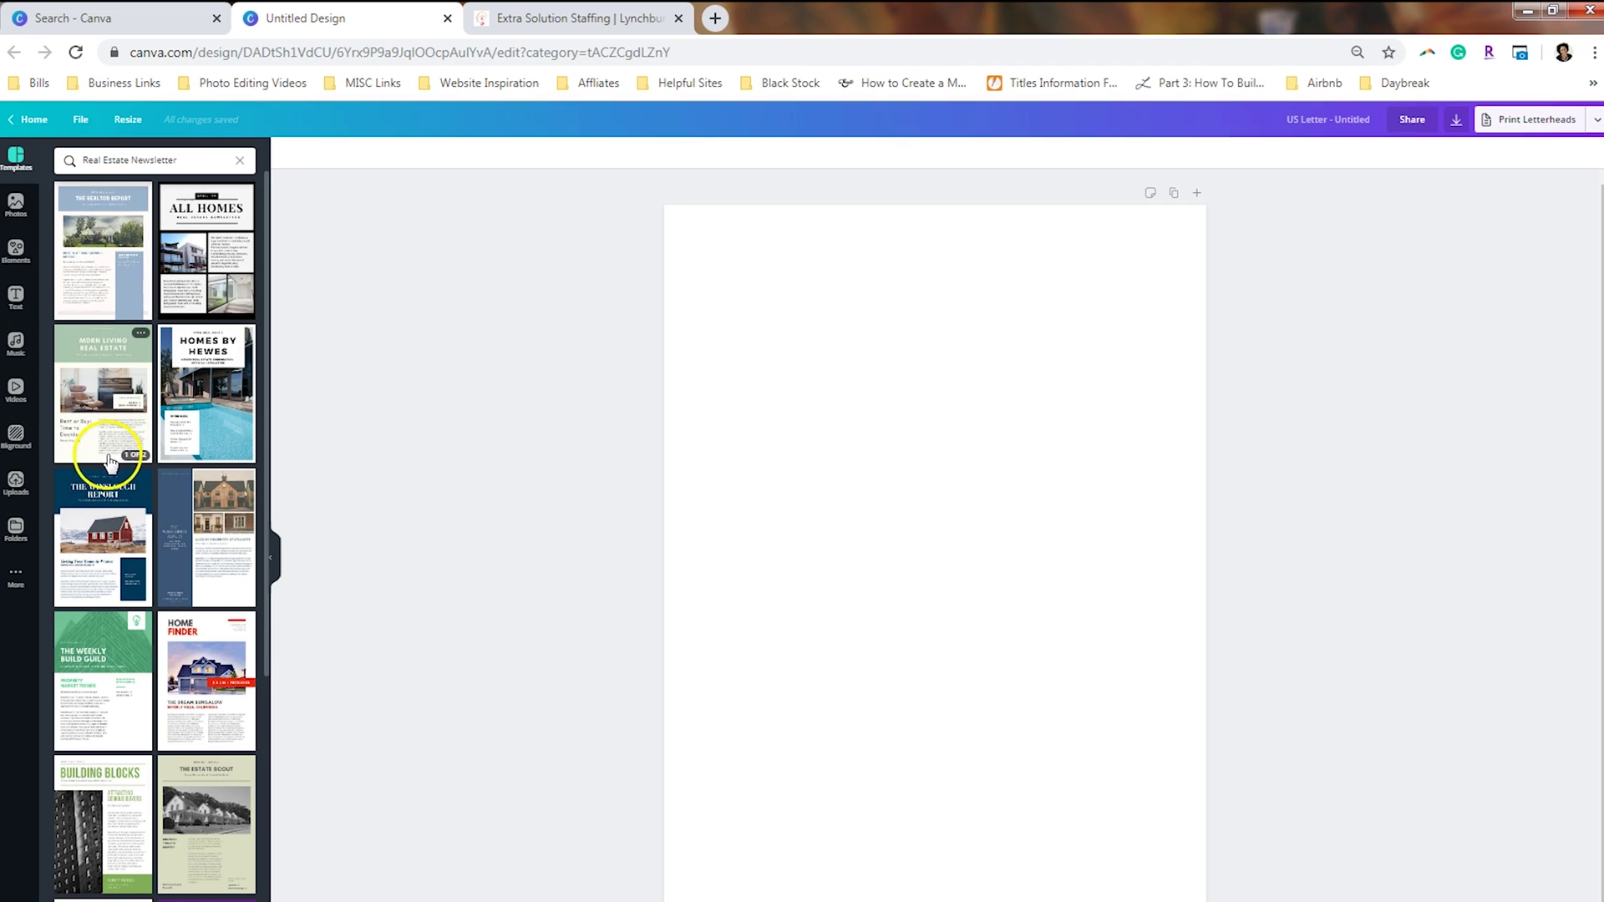
{"action": "left_click", "coordinate": [189, 429]}
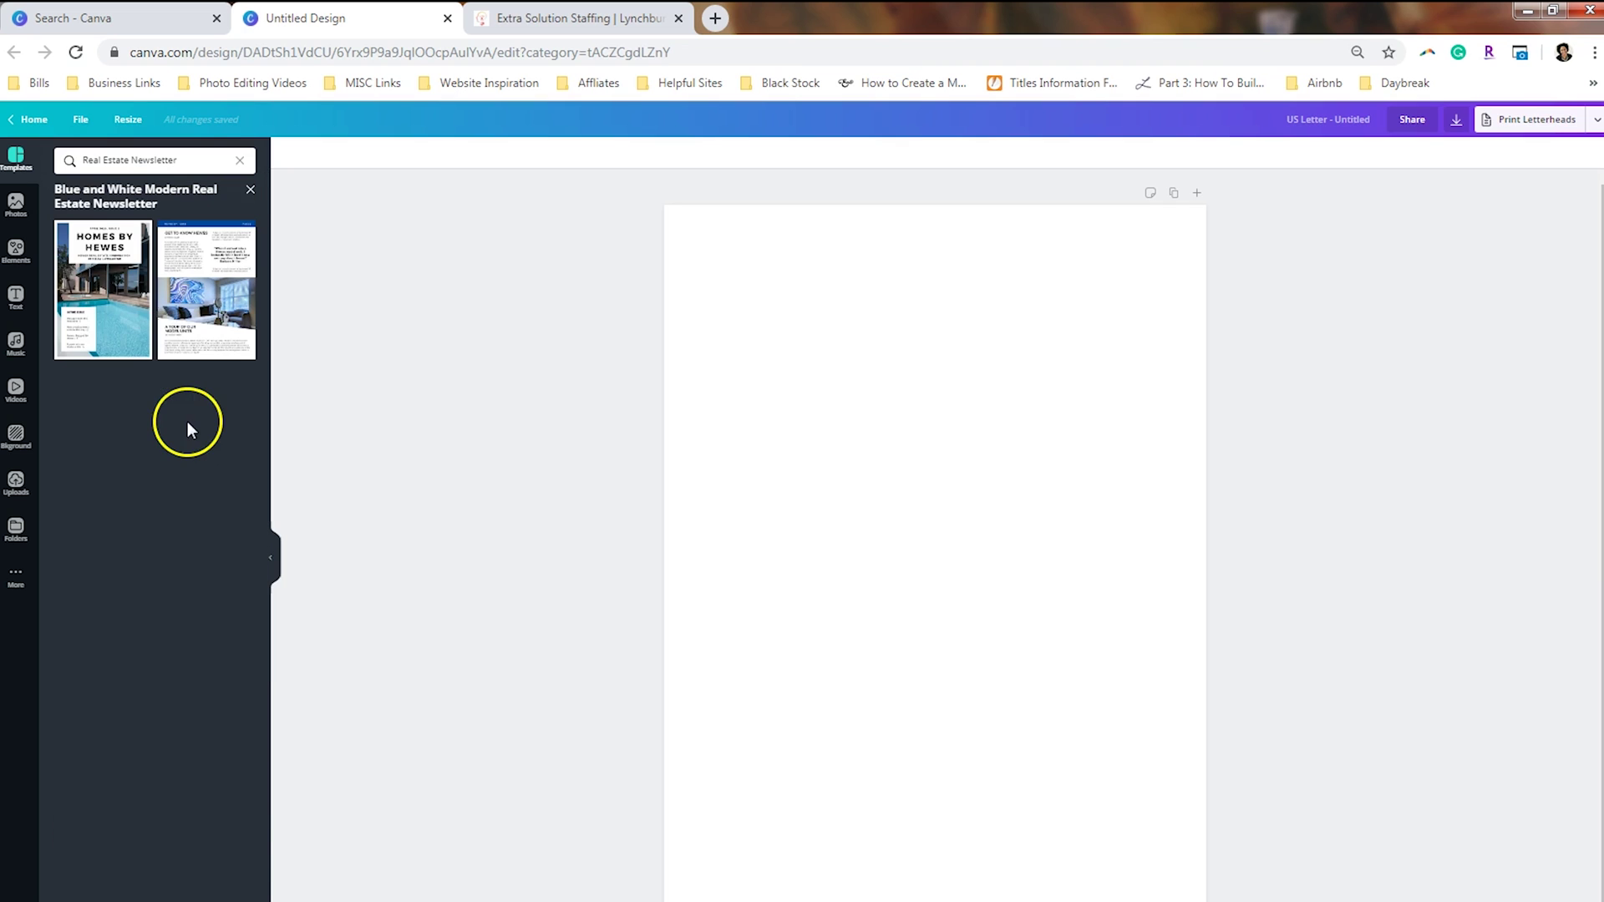
{"action": "left_click", "coordinate": [119, 321]}
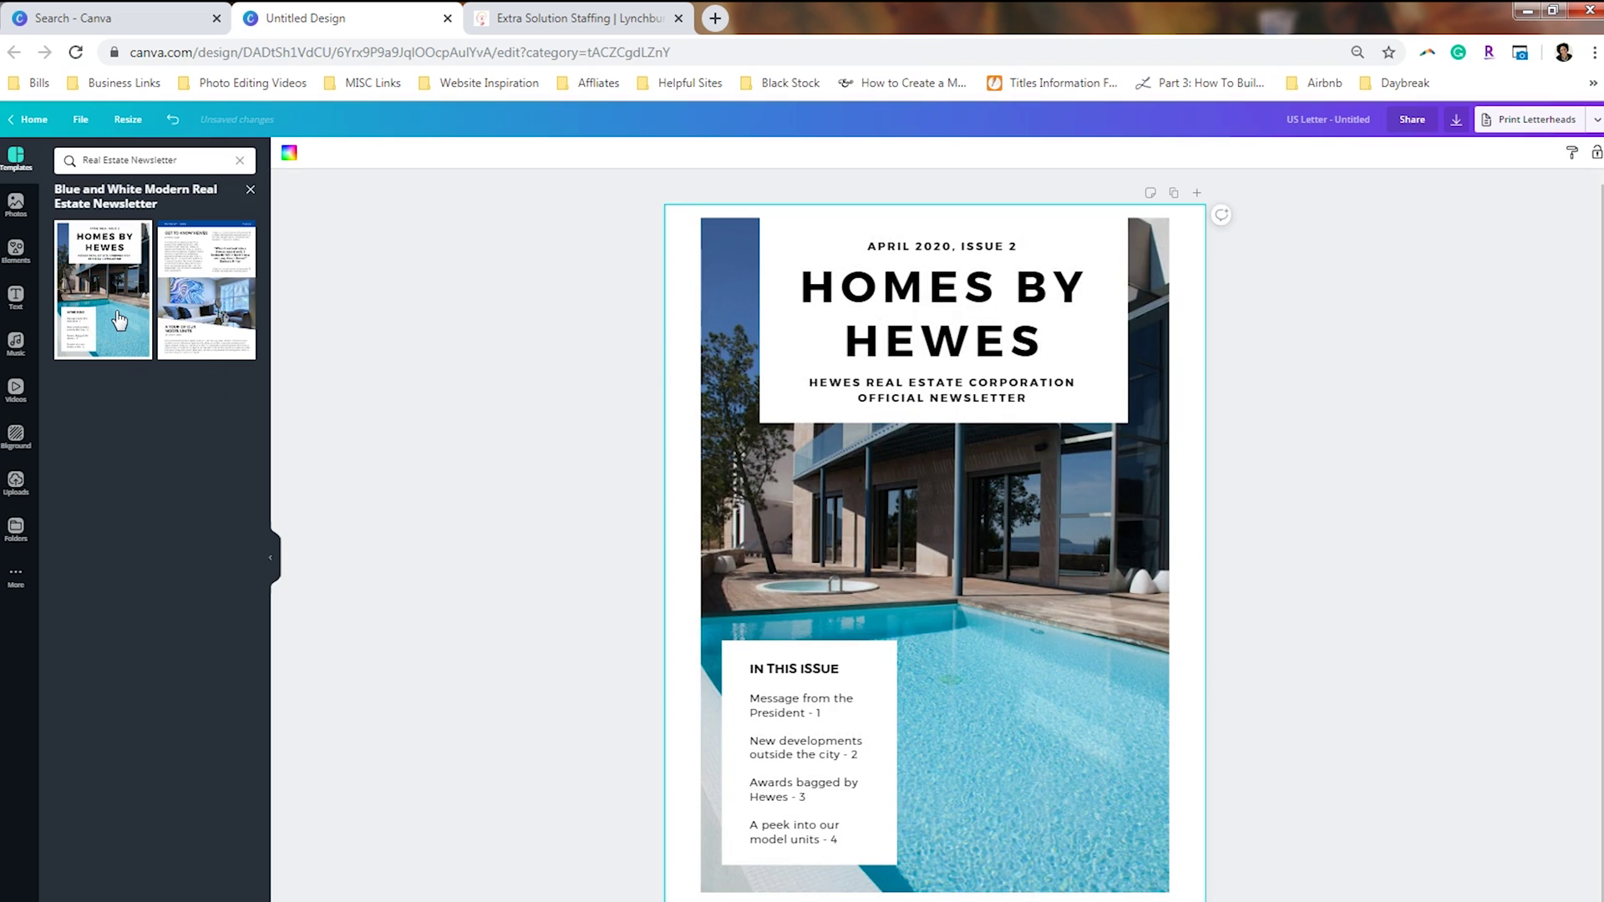
{"action": "left_click", "coordinate": [249, 190]}
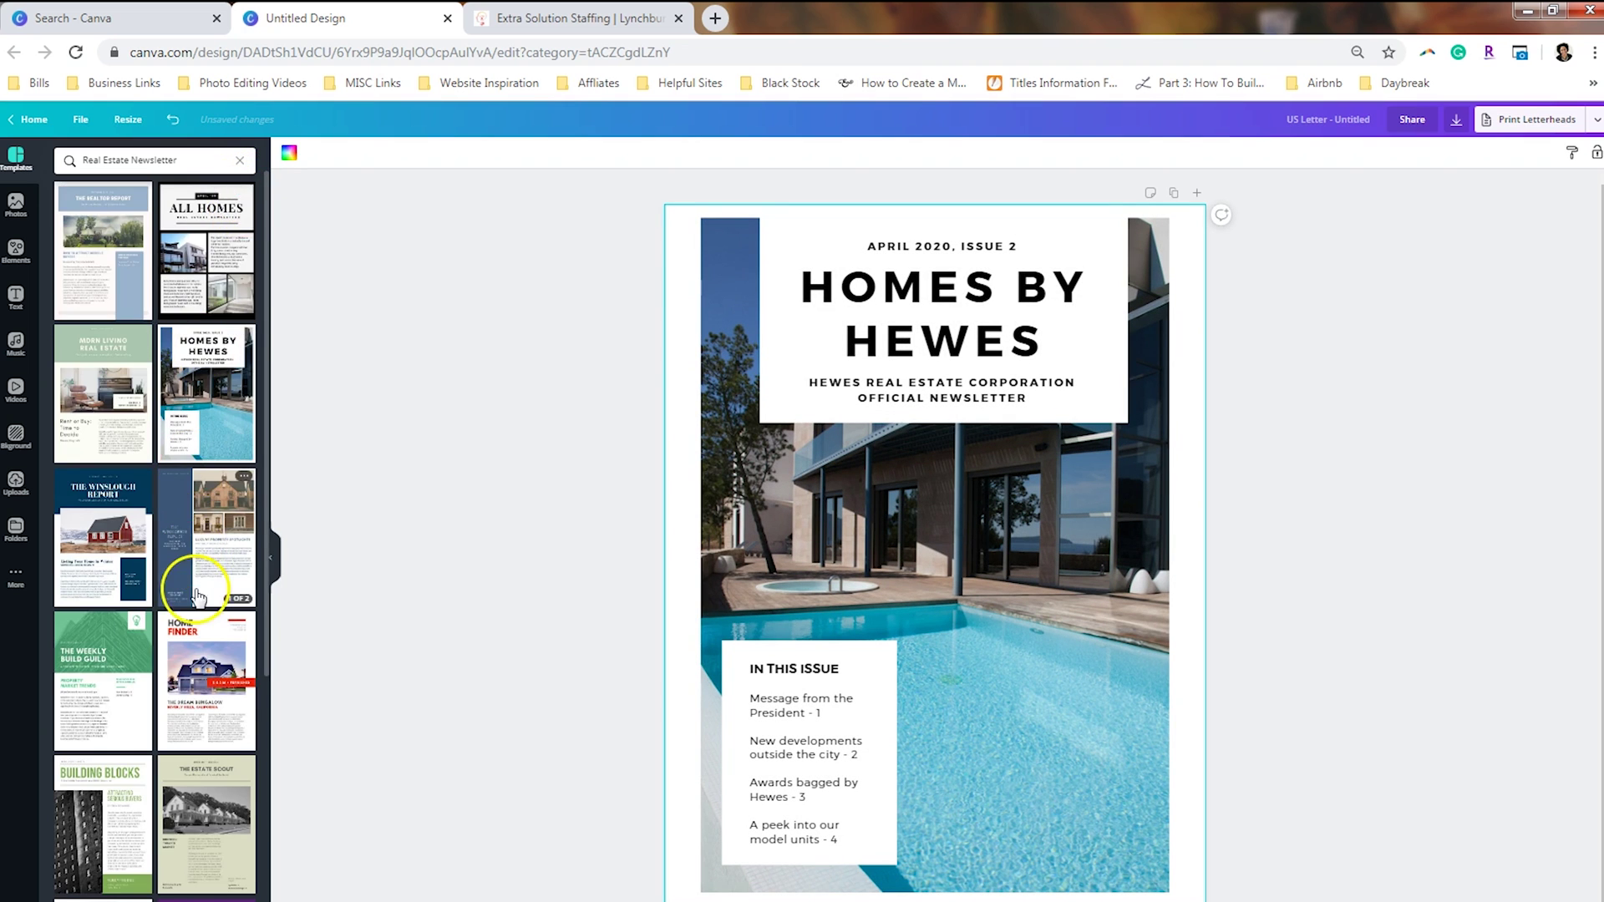
Replace the page with the first page of The Silton Realty Herald template and review the other real estate newsletters
{"action": "scroll", "coordinate": [198, 584], "scroll_direction": "down", "scroll_amount": 7}
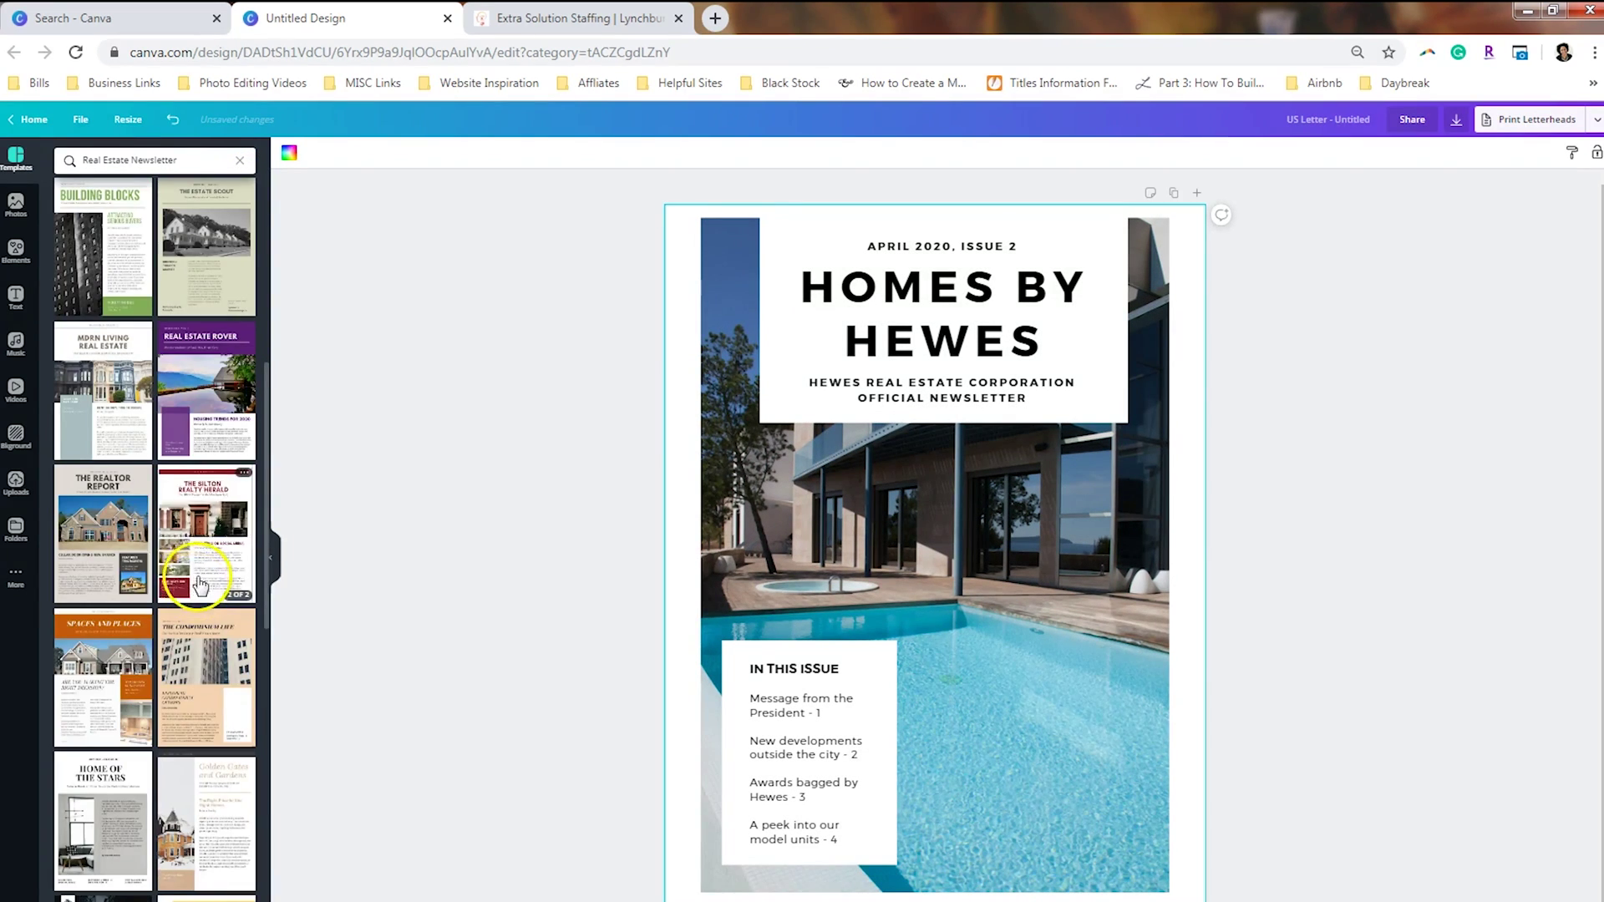
{"action": "left_click", "coordinate": [199, 582]}
{"action": "left_click", "coordinate": [132, 351]}
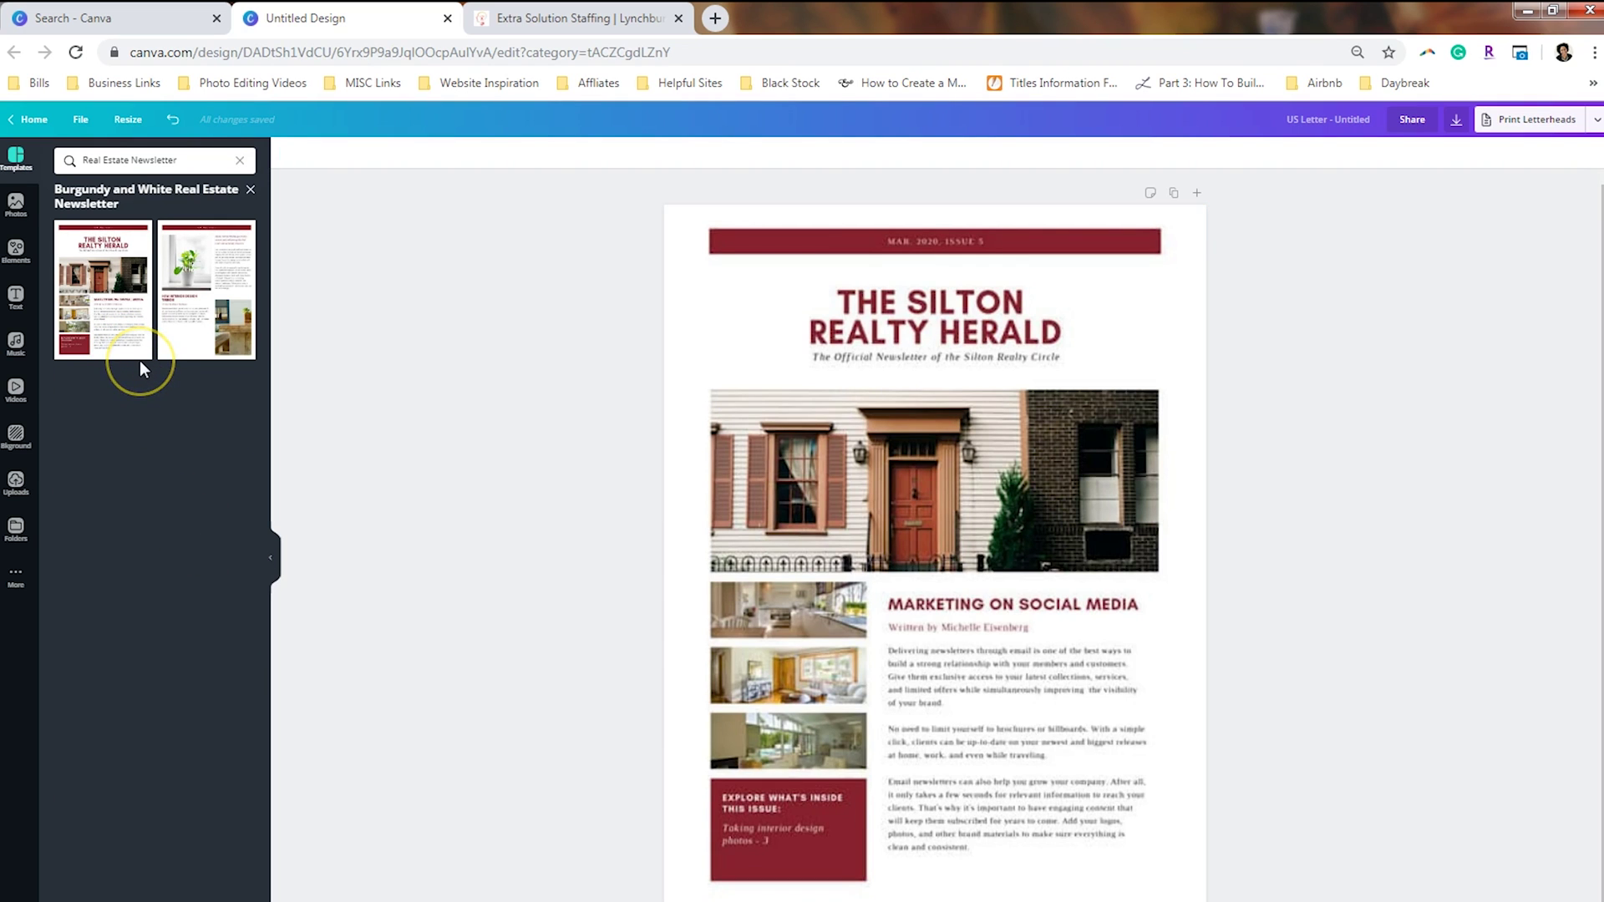
{"action": "left_click", "coordinate": [250, 190]}
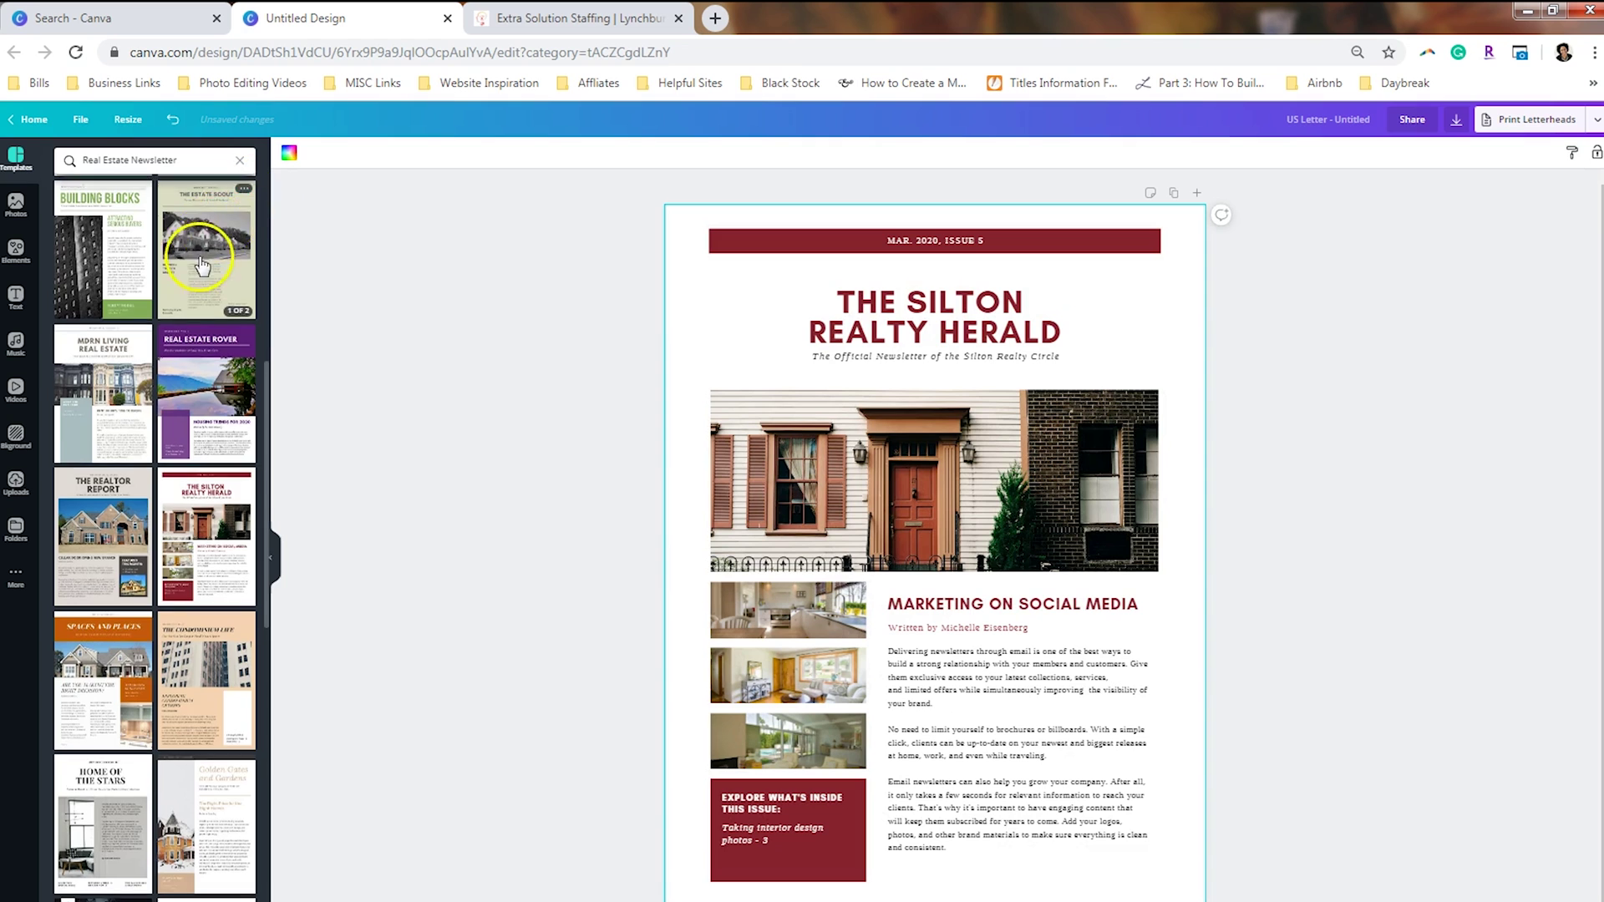
{"action": "scroll", "coordinate": [204, 251], "scroll_direction": "up", "scroll_amount": 6}
{"action": "scroll", "coordinate": [200, 265], "scroll_direction": "down", "scroll_amount": 10}
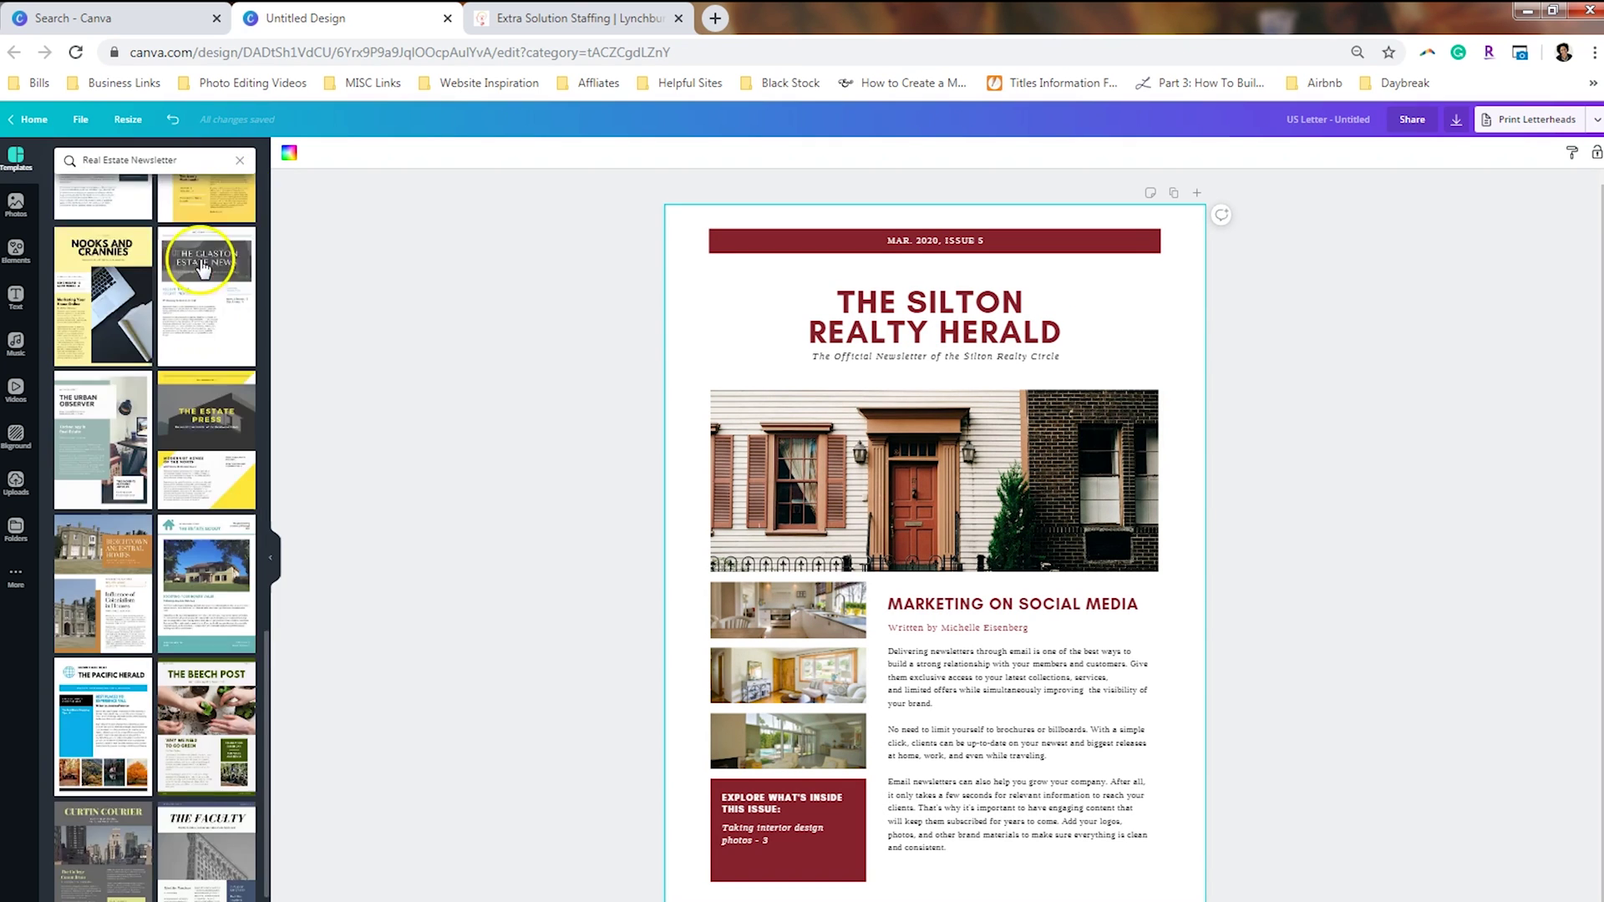
{"action": "scroll", "coordinate": [200, 266], "scroll_direction": "up", "scroll_amount": 10}
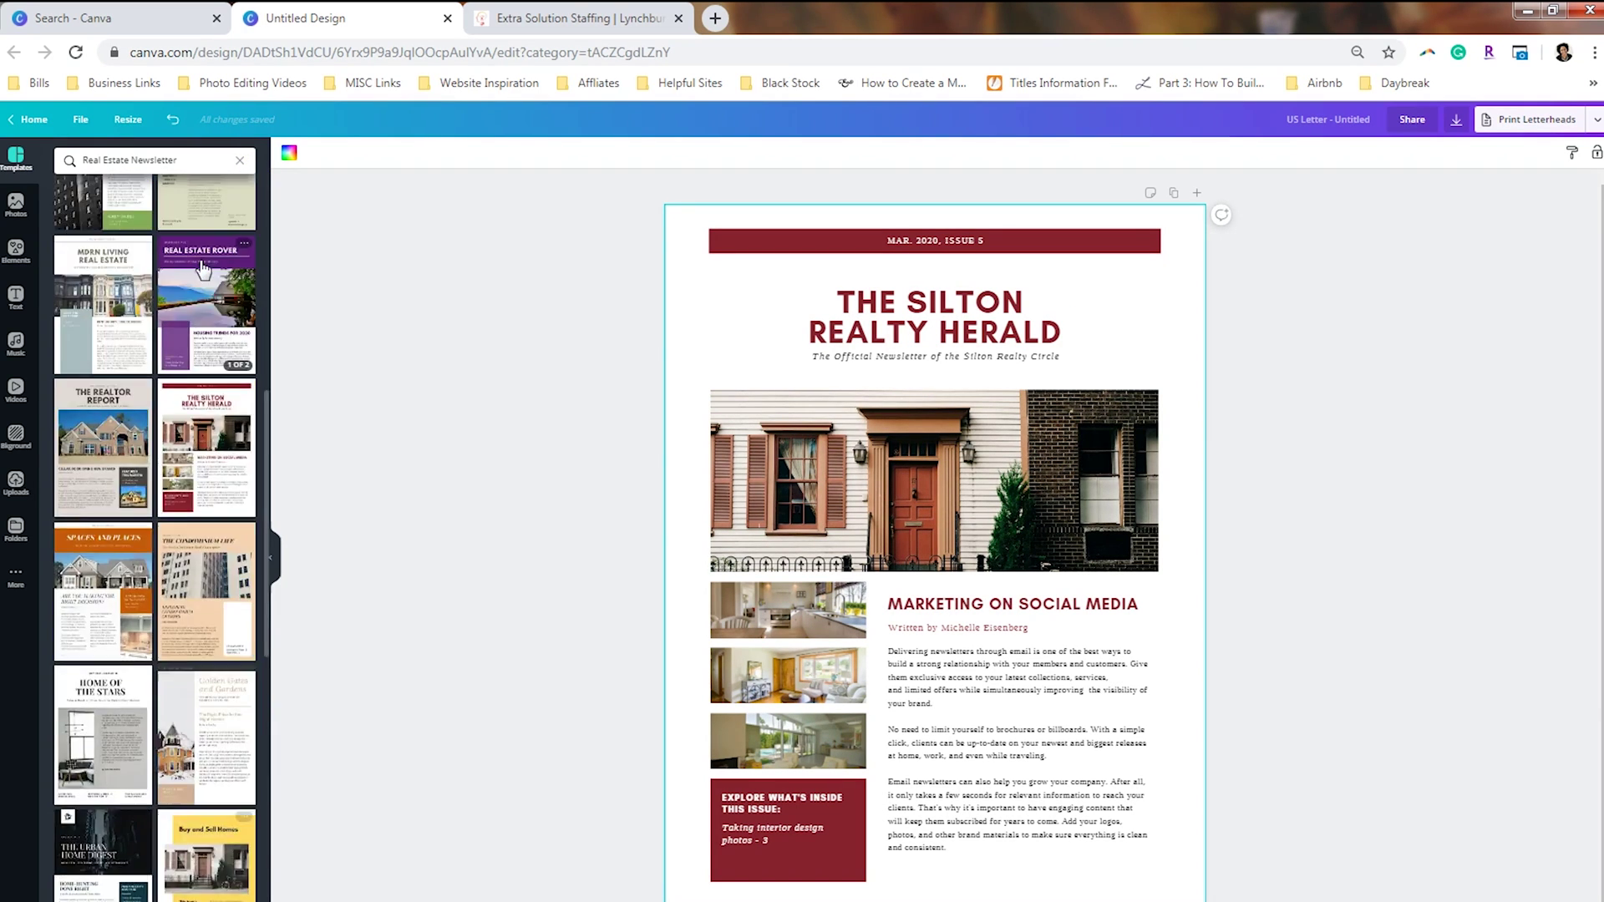
Switch to the email newsletter templates and apply the first page of Sense N' Style to the page
{"action": "left_click", "coordinate": [240, 159]}
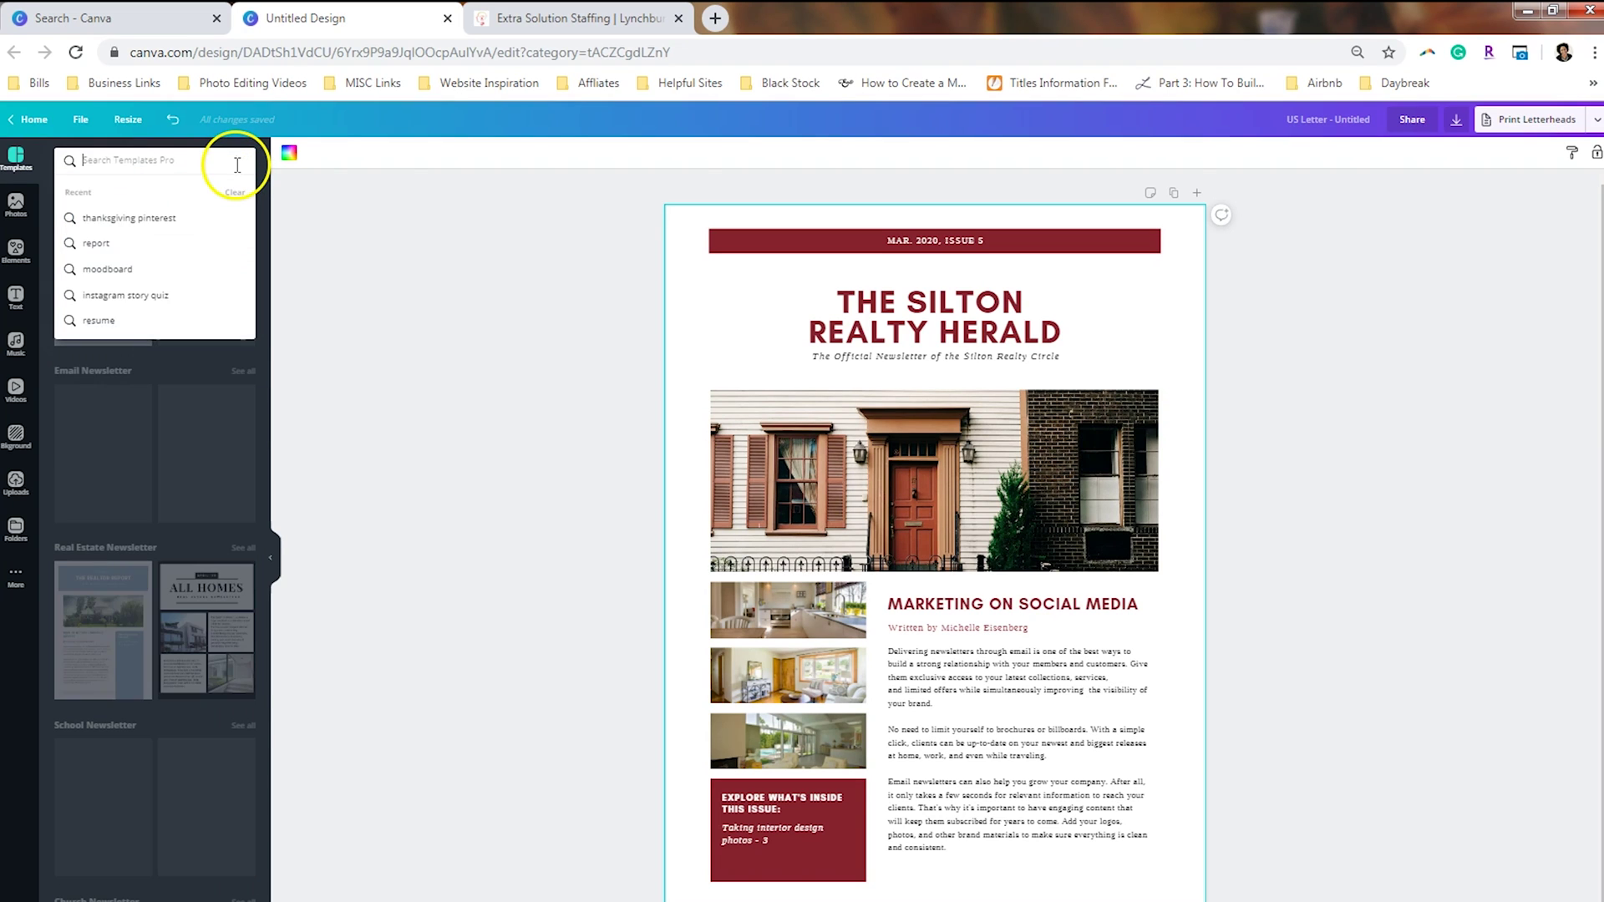
{"action": "left_click", "coordinate": [312, 378]}
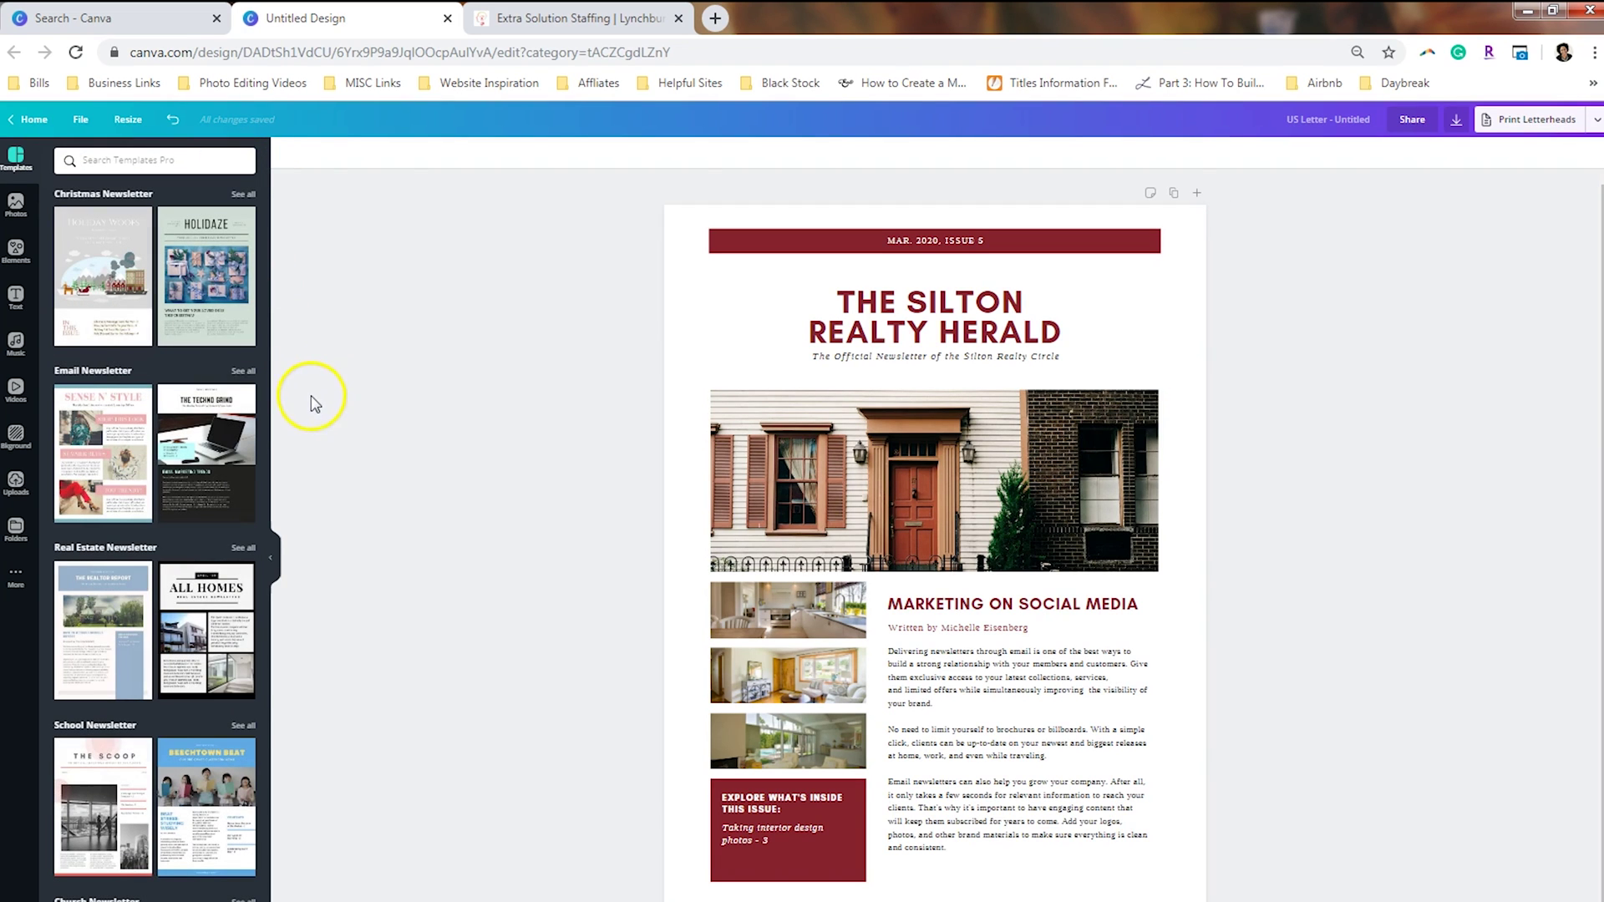
{"action": "left_click", "coordinate": [240, 376]}
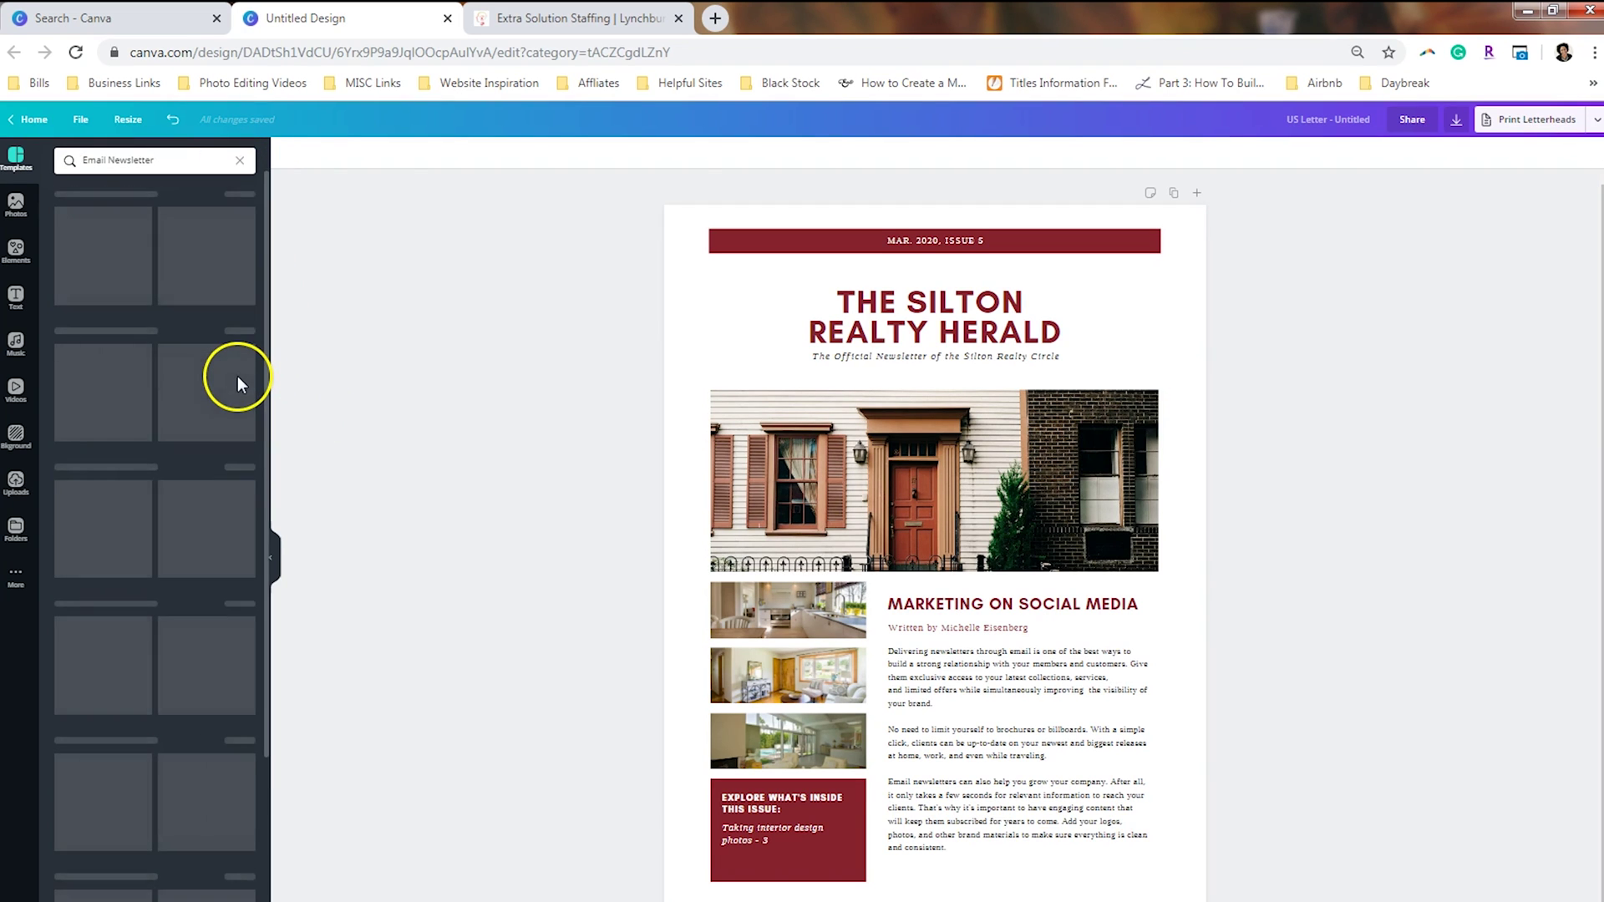
{"action": "left_click", "coordinate": [119, 284]}
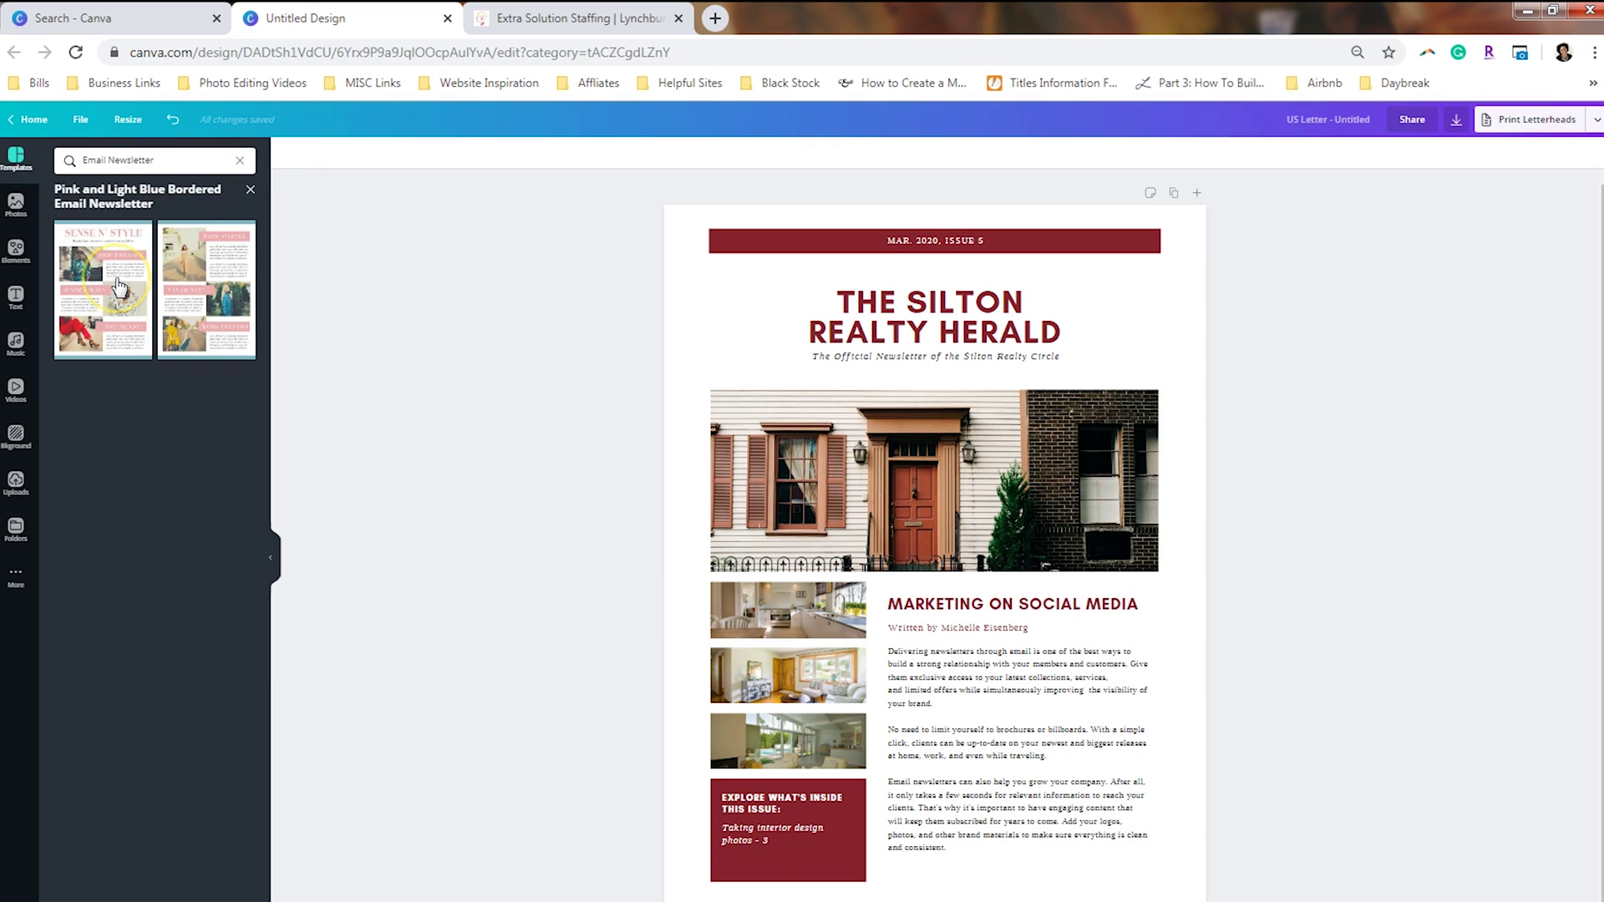
{"action": "left_click", "coordinate": [120, 284]}
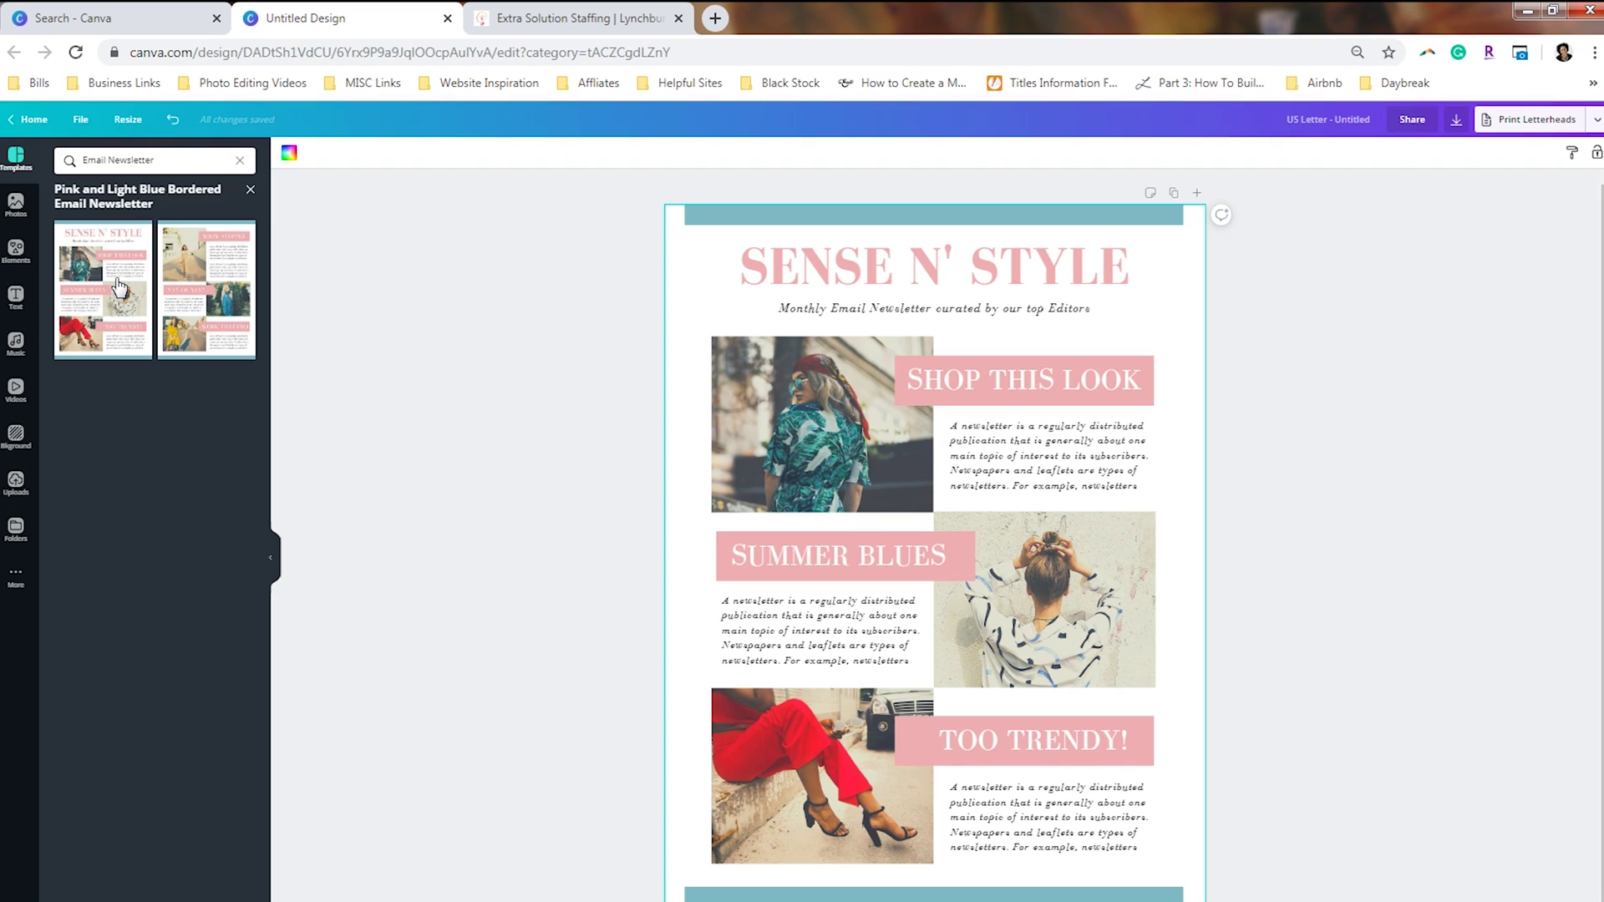
{"action": "left_click", "coordinate": [250, 192]}
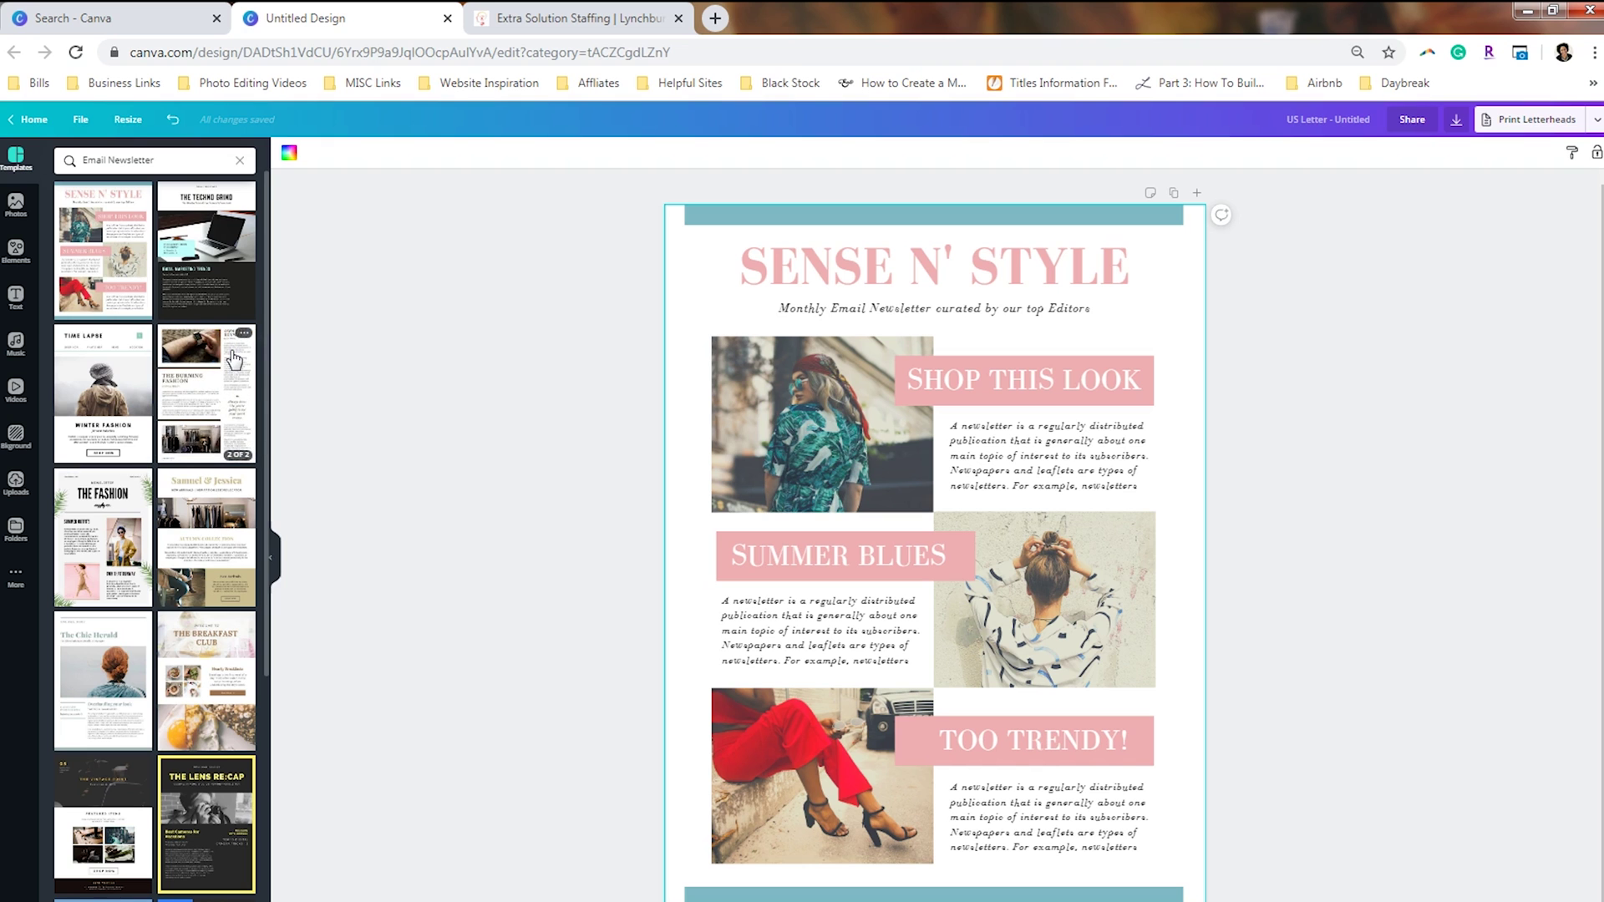
{"action": "scroll", "coordinate": [232, 361], "scroll_direction": "down", "scroll_amount": 5}
{"action": "scroll", "coordinate": [232, 361], "scroll_direction": "down", "scroll_amount": 3}
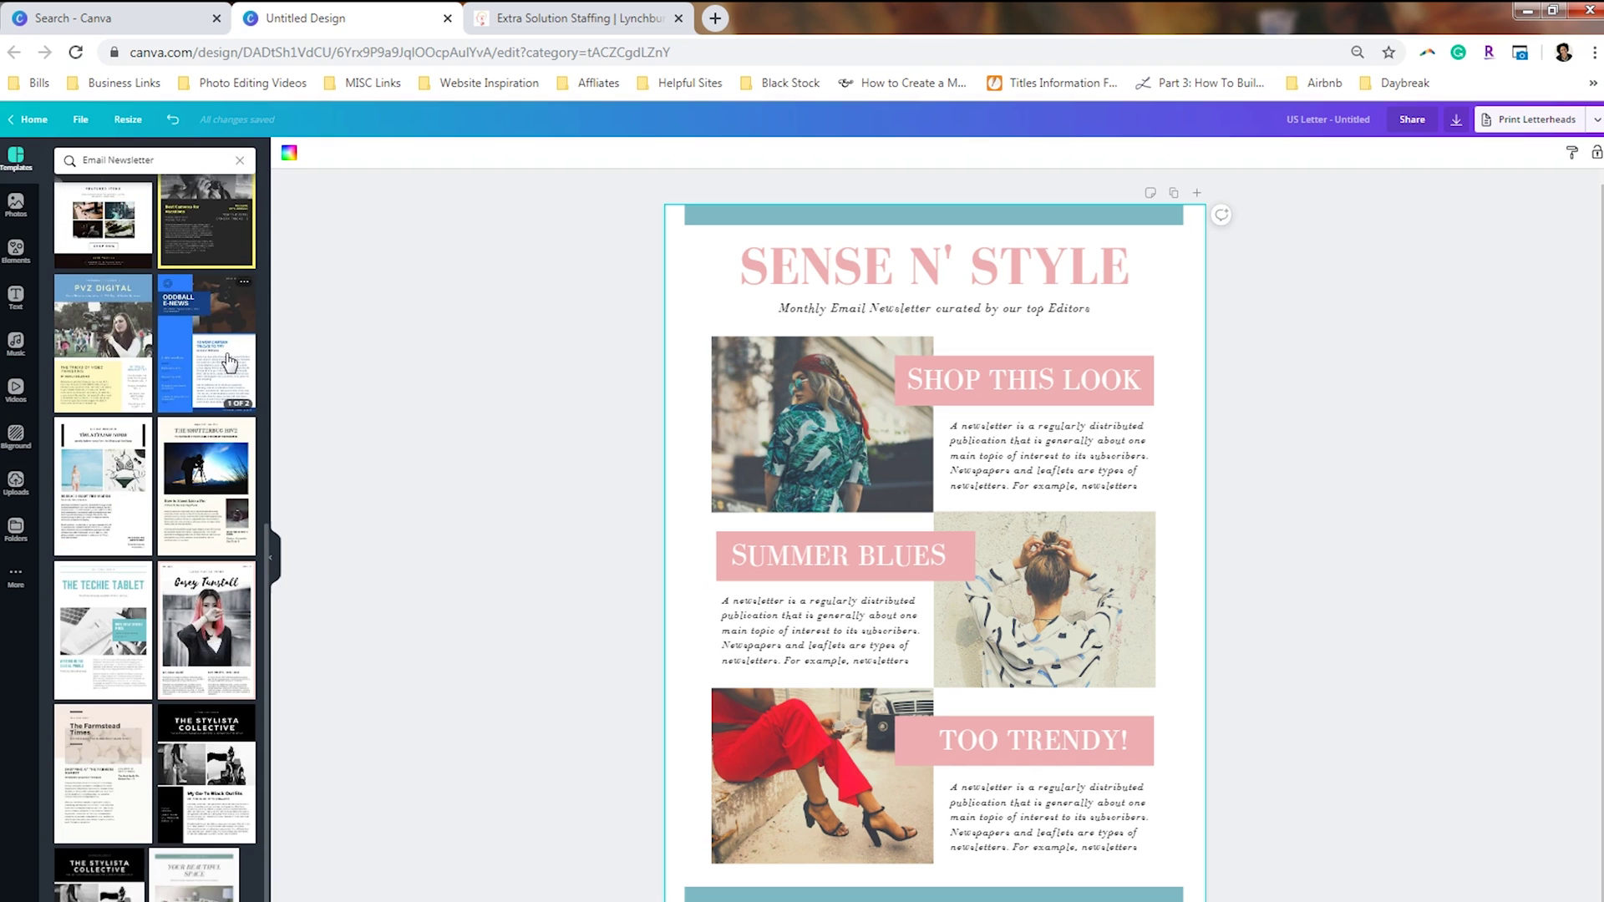
{"action": "scroll", "coordinate": [225, 368], "scroll_direction": "up", "scroll_amount": 8}
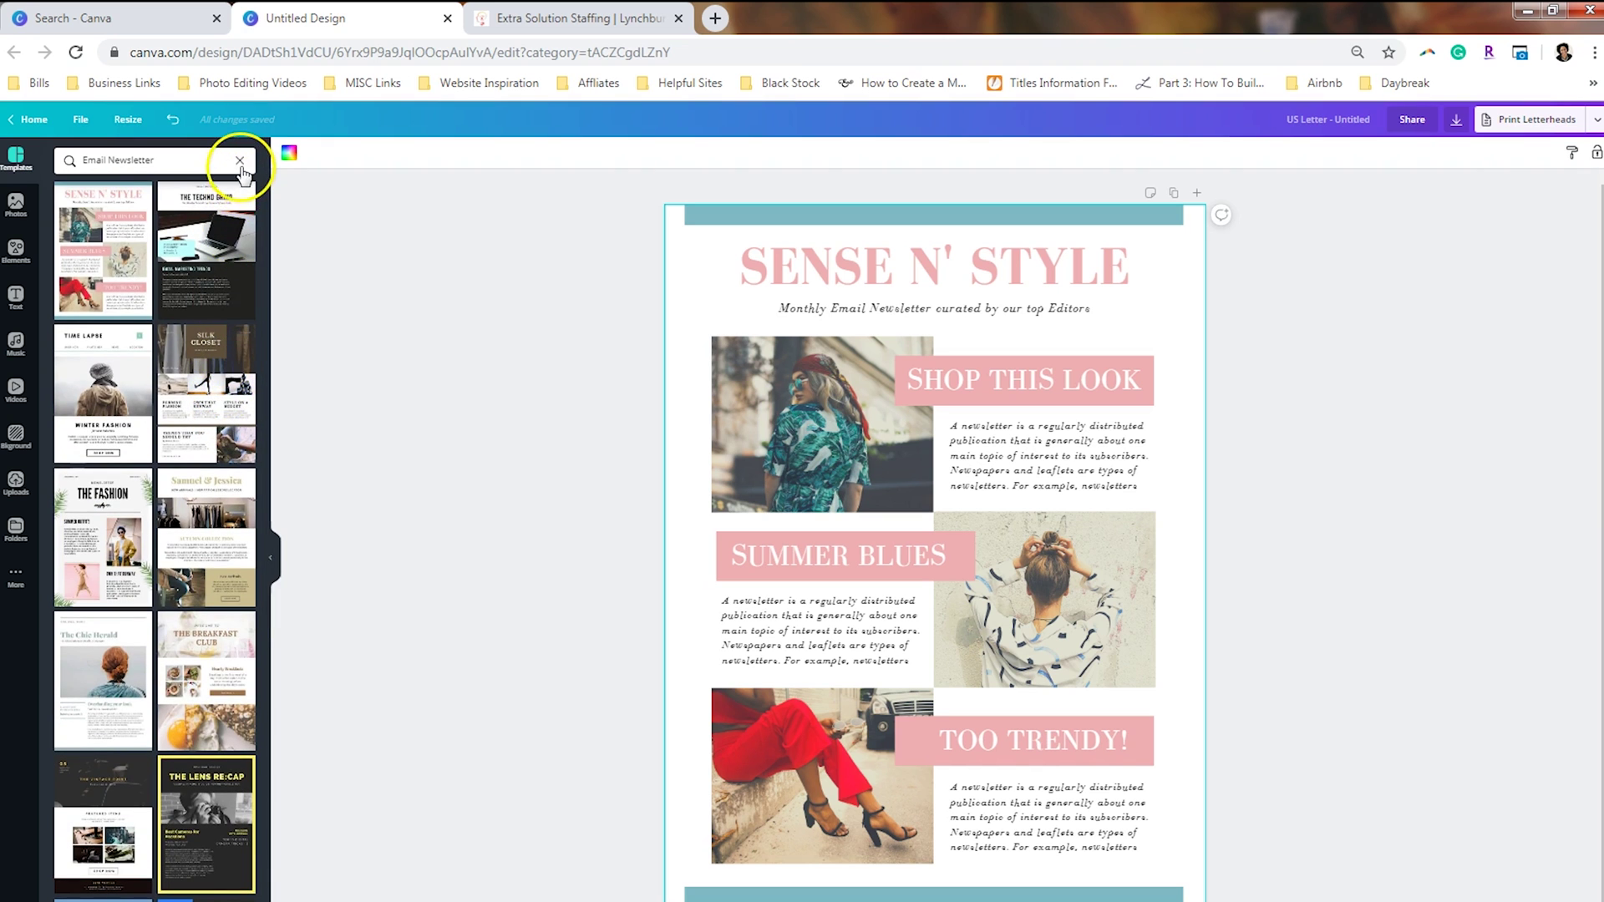
Switch to the company newsletter templates and apply the first page of Innovators Plus to the page
{"action": "left_click", "coordinate": [240, 160]}
{"action": "left_click", "coordinate": [375, 281]}
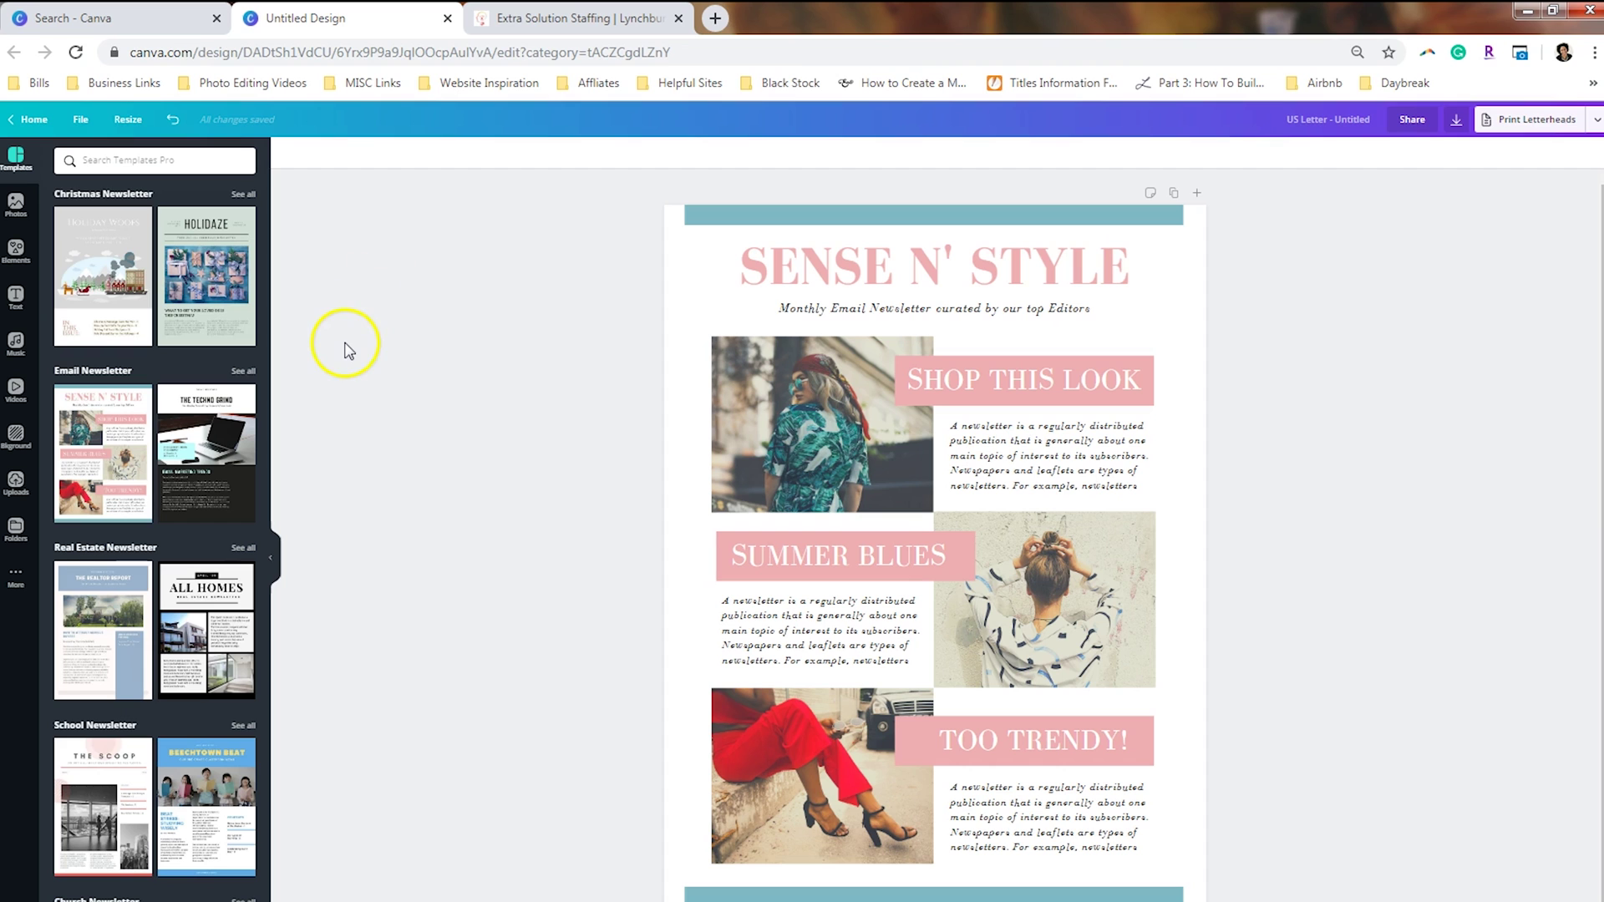
{"action": "scroll", "coordinate": [172, 485], "scroll_direction": "down", "scroll_amount": 6}
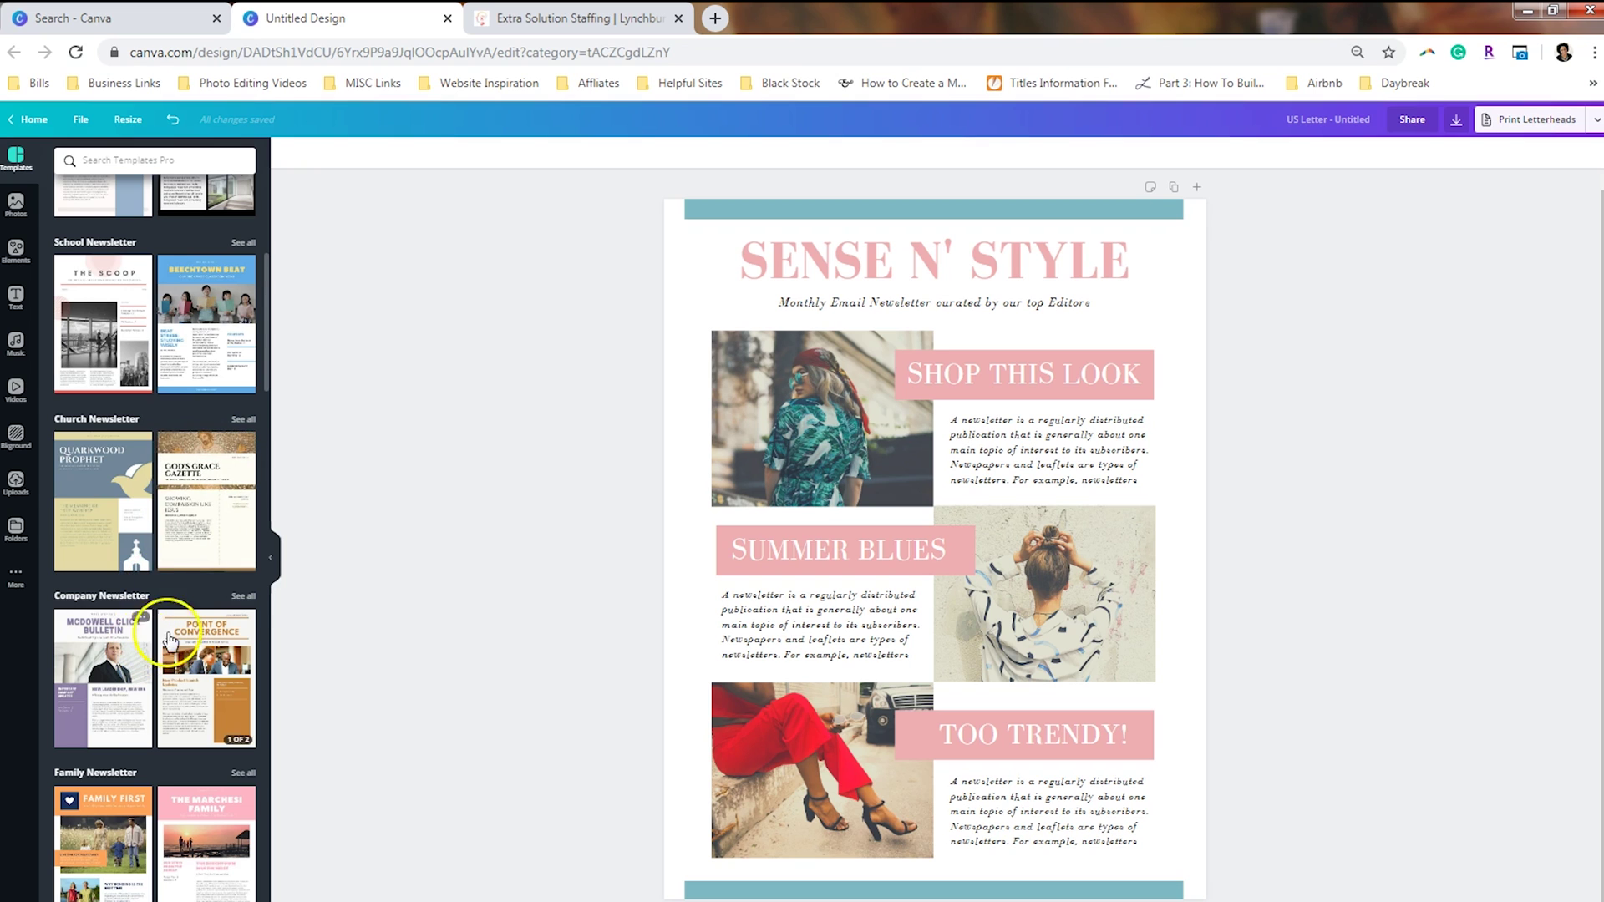
{"action": "left_click", "coordinate": [242, 597]}
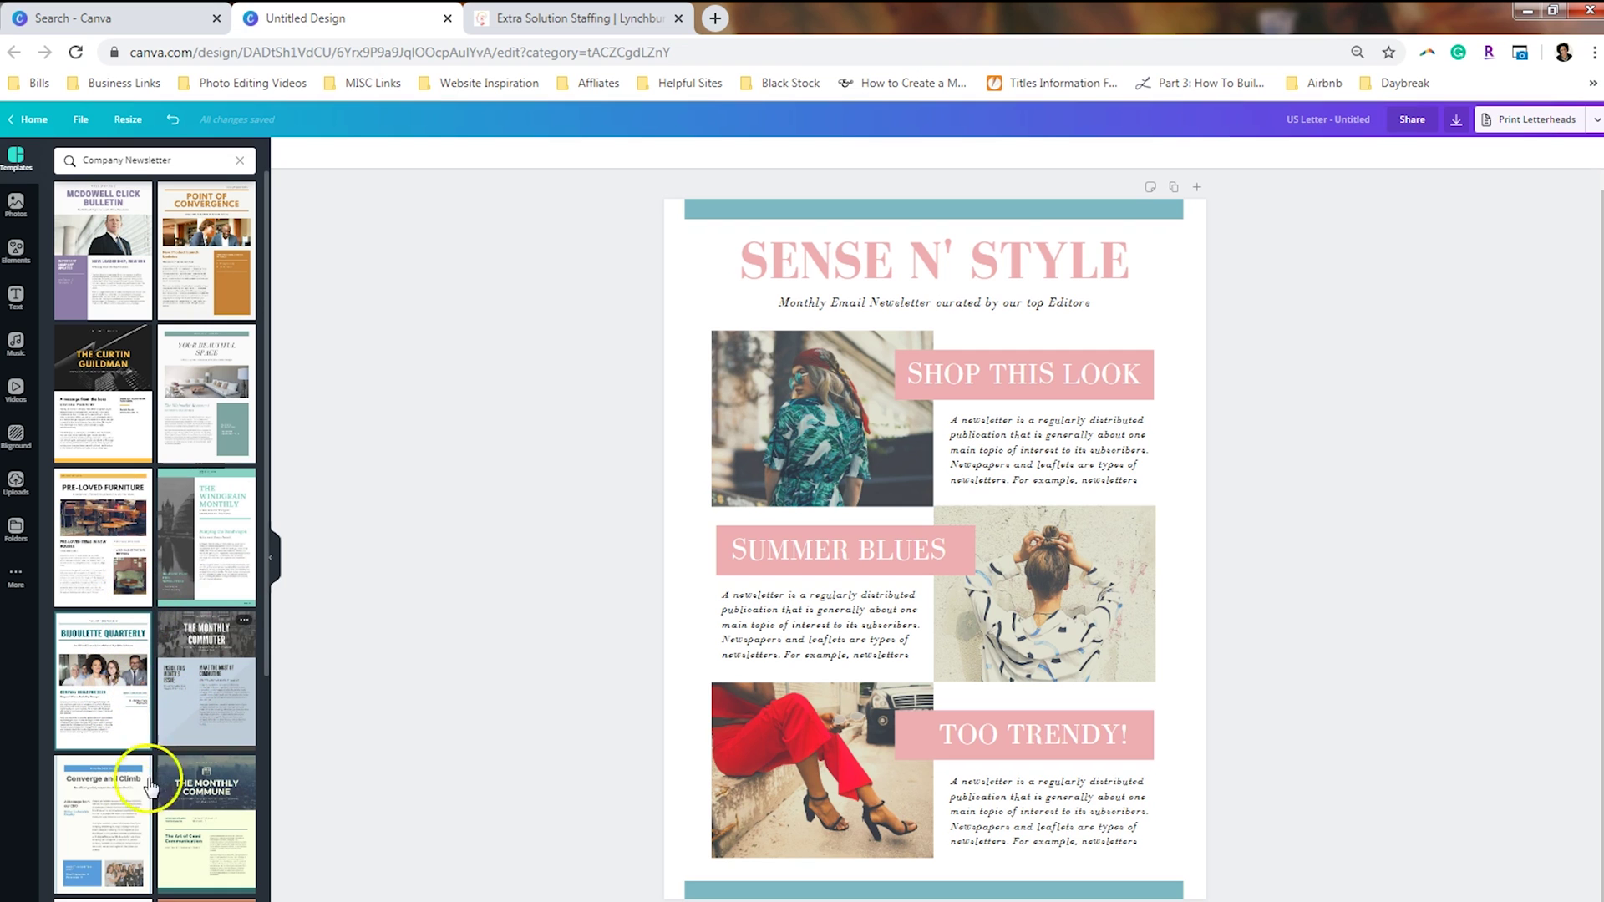
{"action": "scroll", "coordinate": [212, 823], "scroll_direction": "down", "scroll_amount": 5}
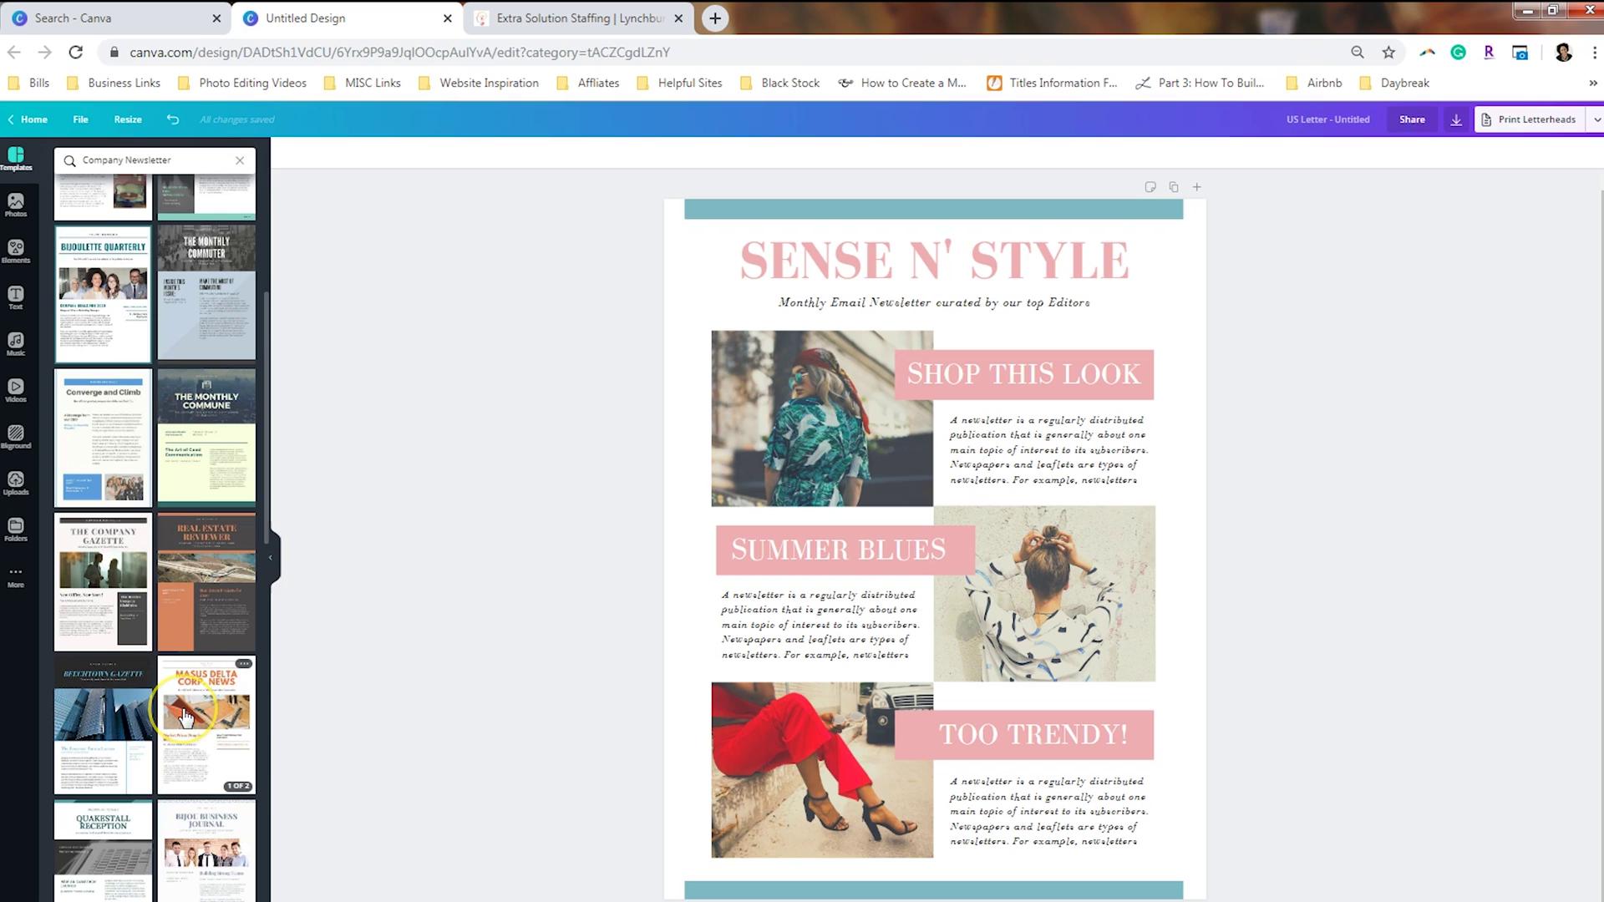
{"action": "scroll", "coordinate": [171, 715], "scroll_direction": "down", "scroll_amount": 4}
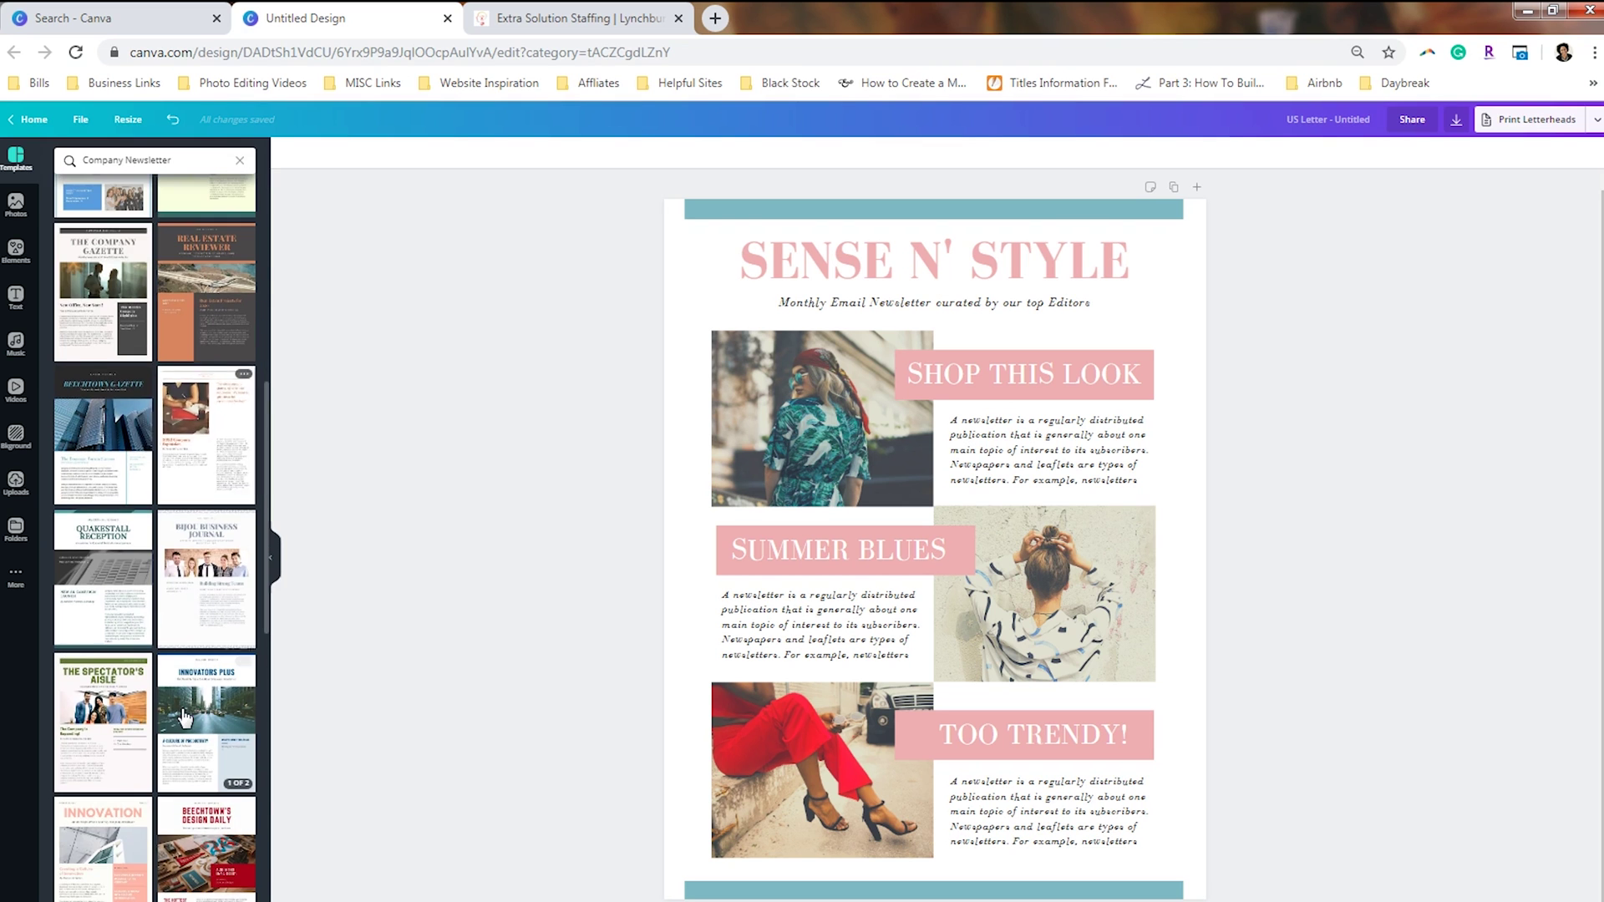
{"action": "left_click", "coordinate": [171, 706]}
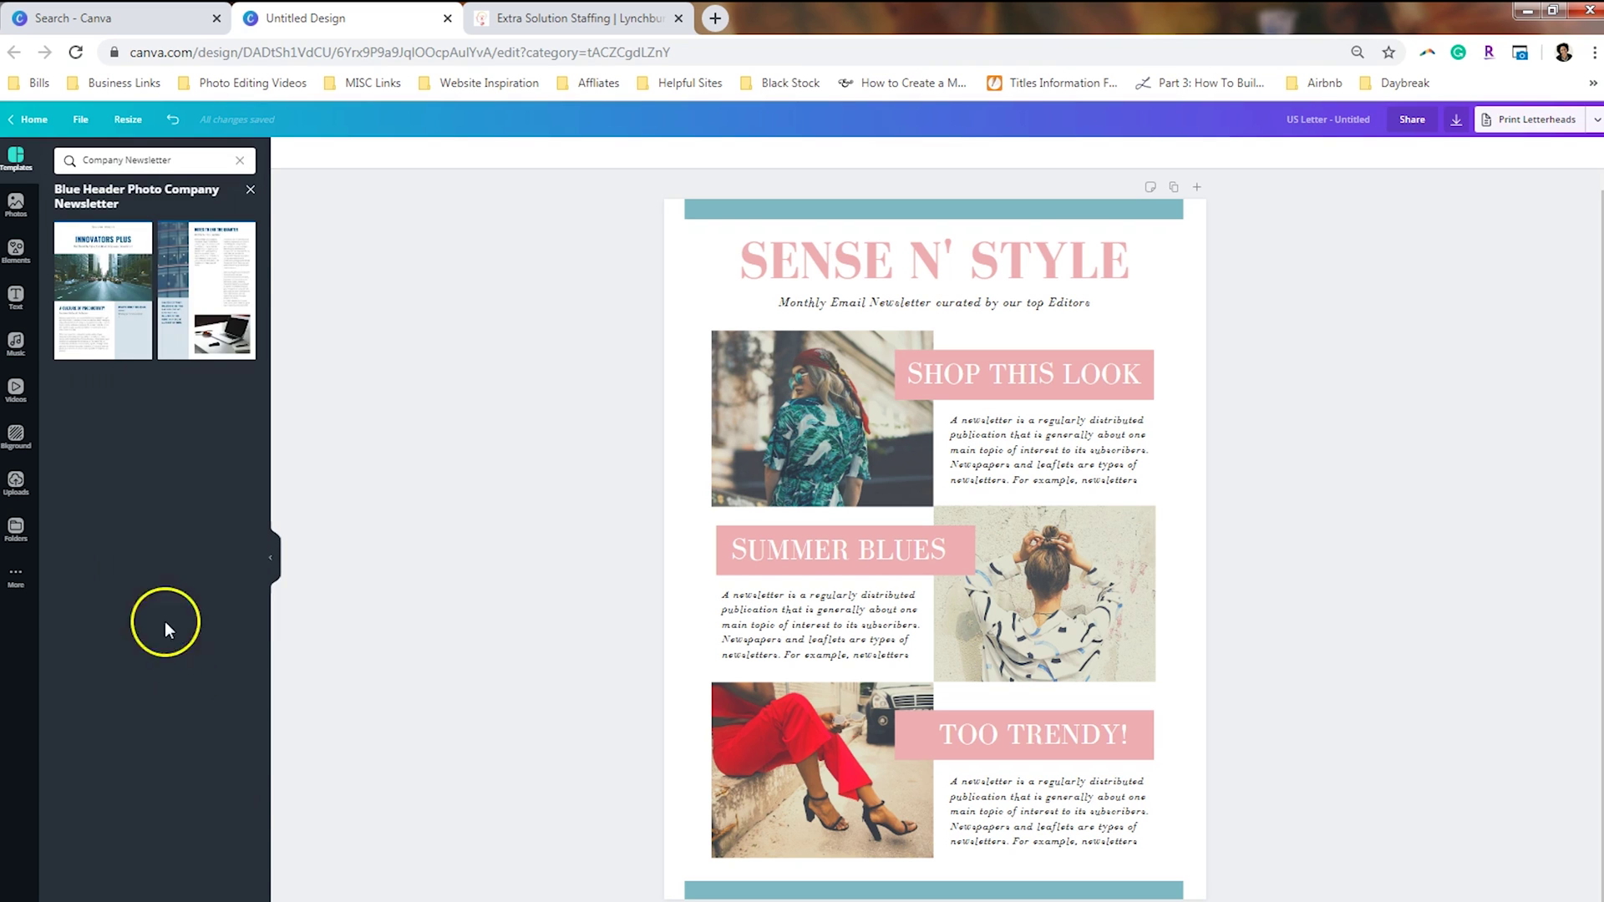
{"action": "left_click", "coordinate": [114, 361]}
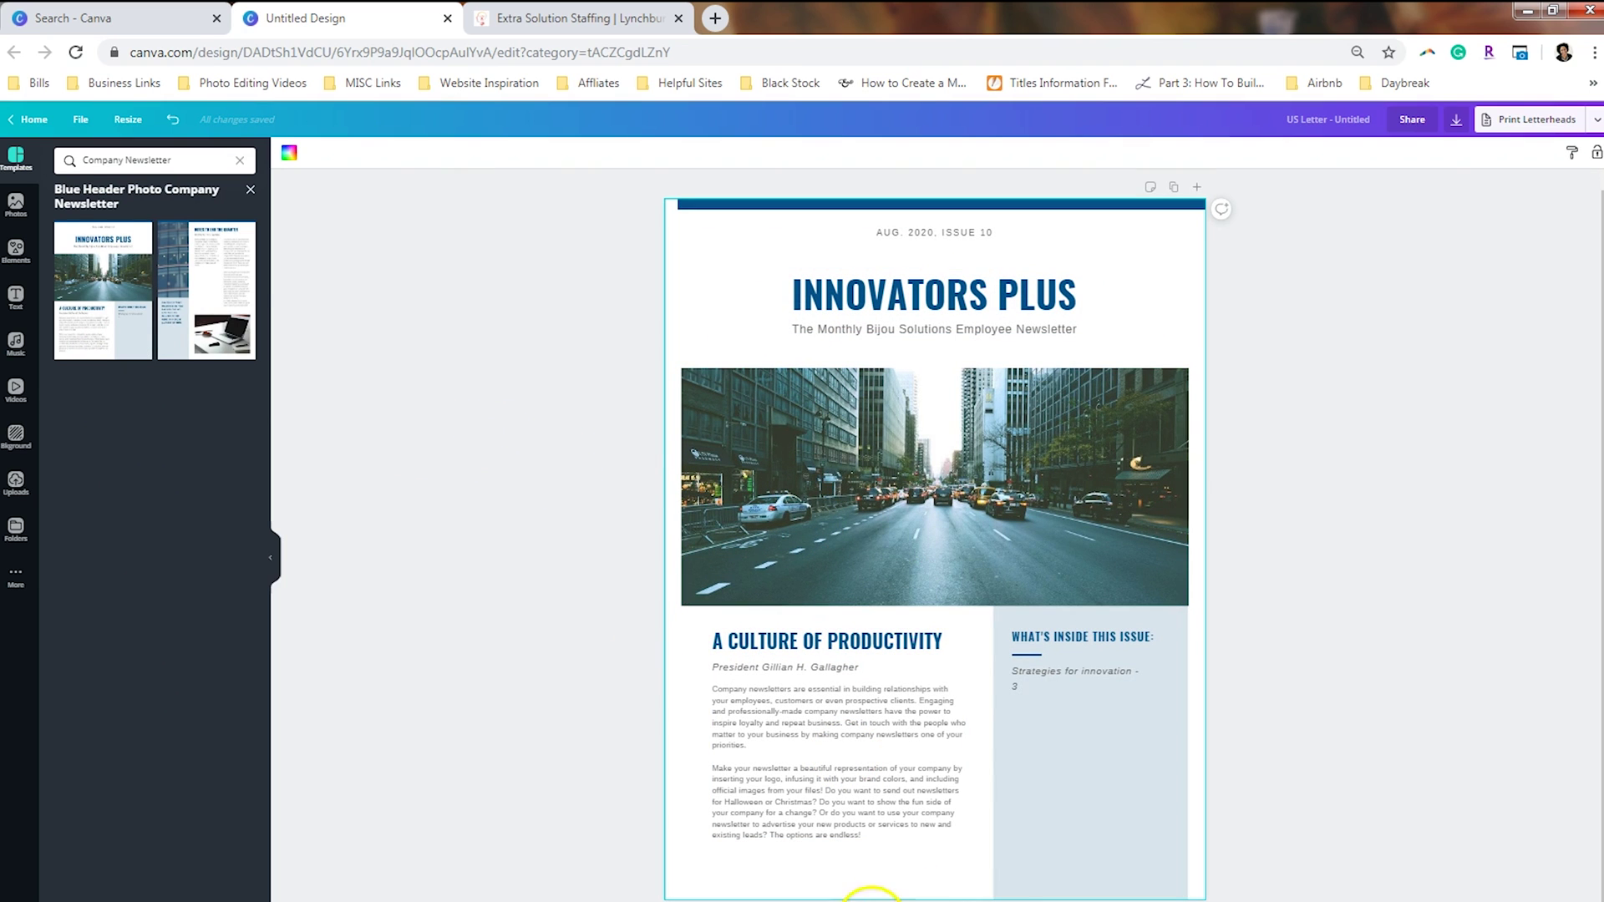
Add a second page and apply the second page layout of the Innovators Plus template to it
{"action": "scroll", "coordinate": [758, 775], "scroll_direction": "down", "scroll_amount": 8}
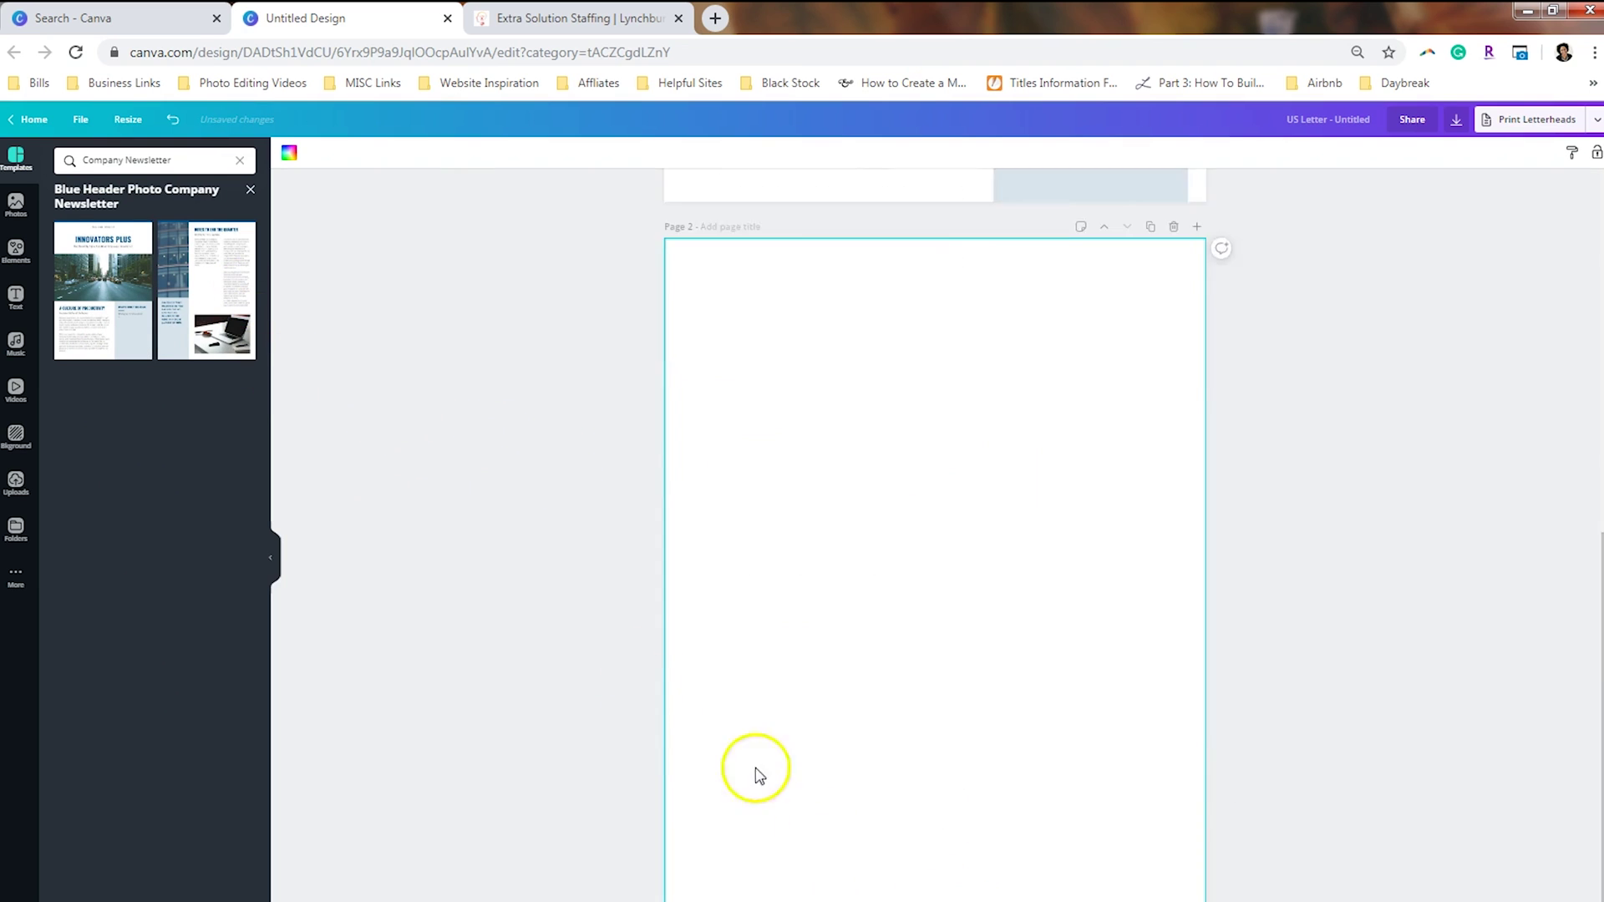
{"action": "left_click", "coordinate": [192, 330]}
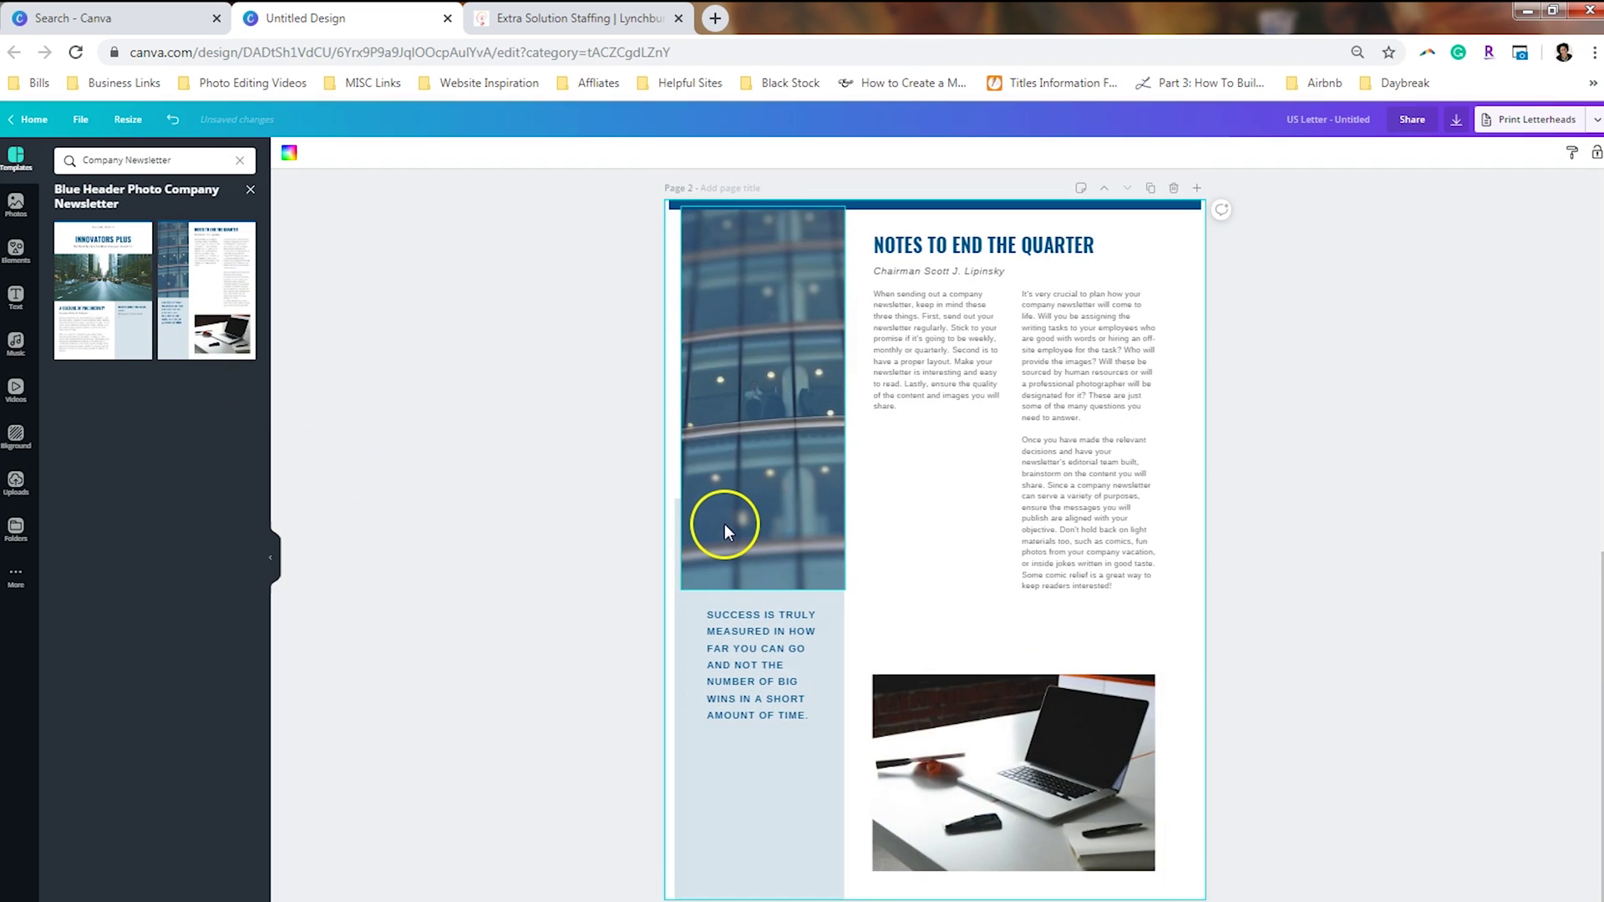
{"action": "scroll", "coordinate": [724, 523], "scroll_direction": "up", "scroll_amount": 8}
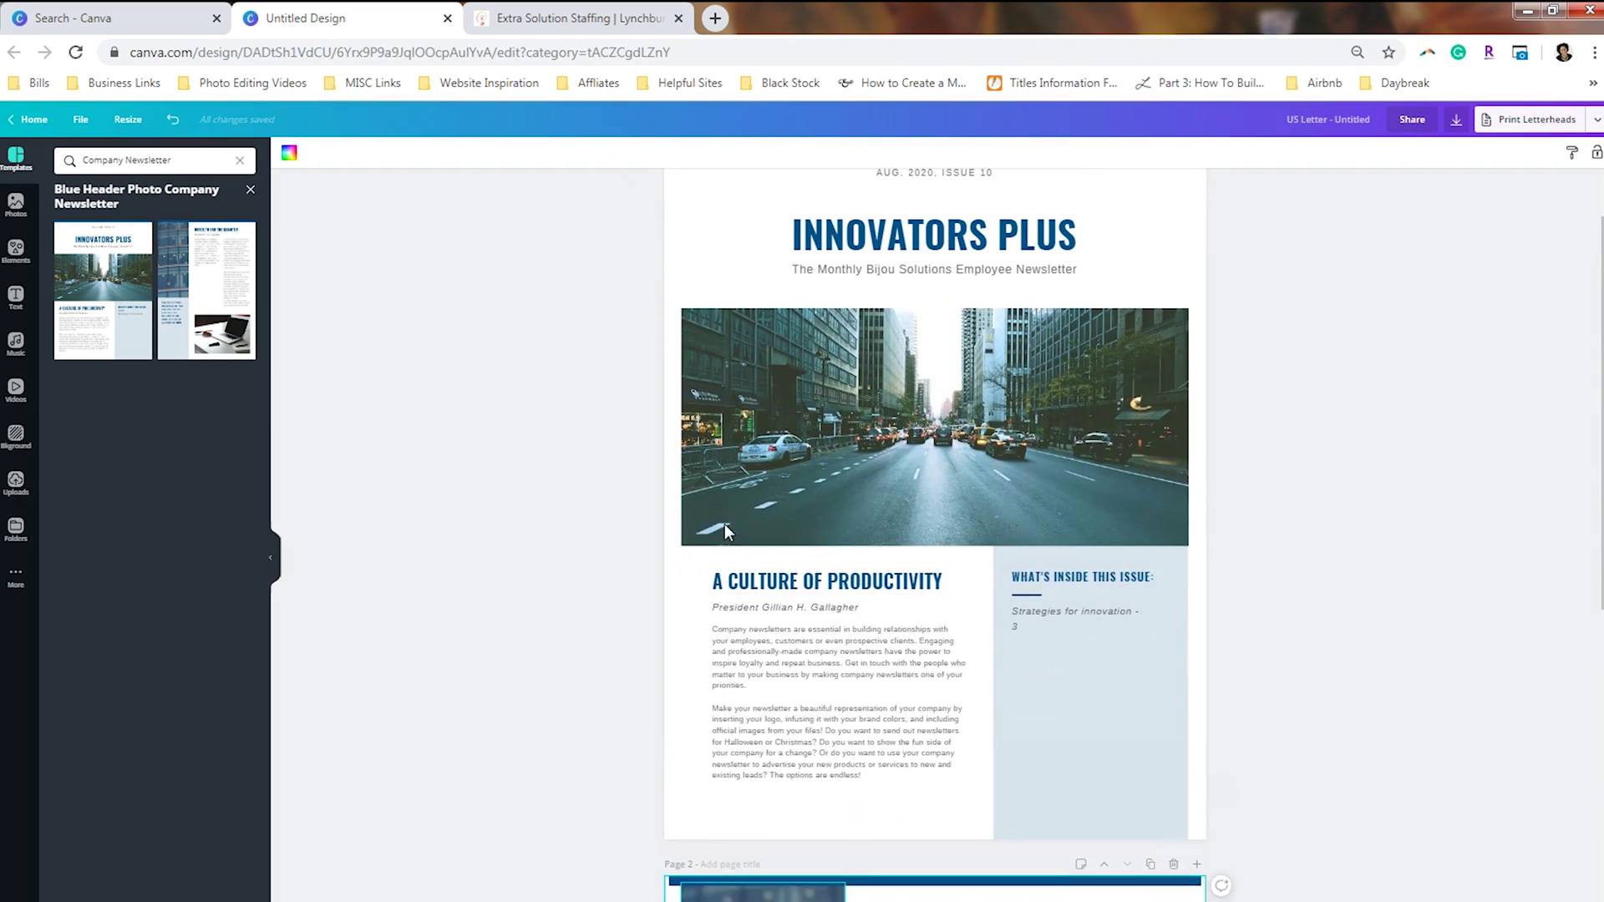
Review the two Innovators Plus pages and duplicate the second page to make a third one
{"action": "scroll", "coordinate": [727, 412], "scroll_direction": "down", "scroll_amount": 8}
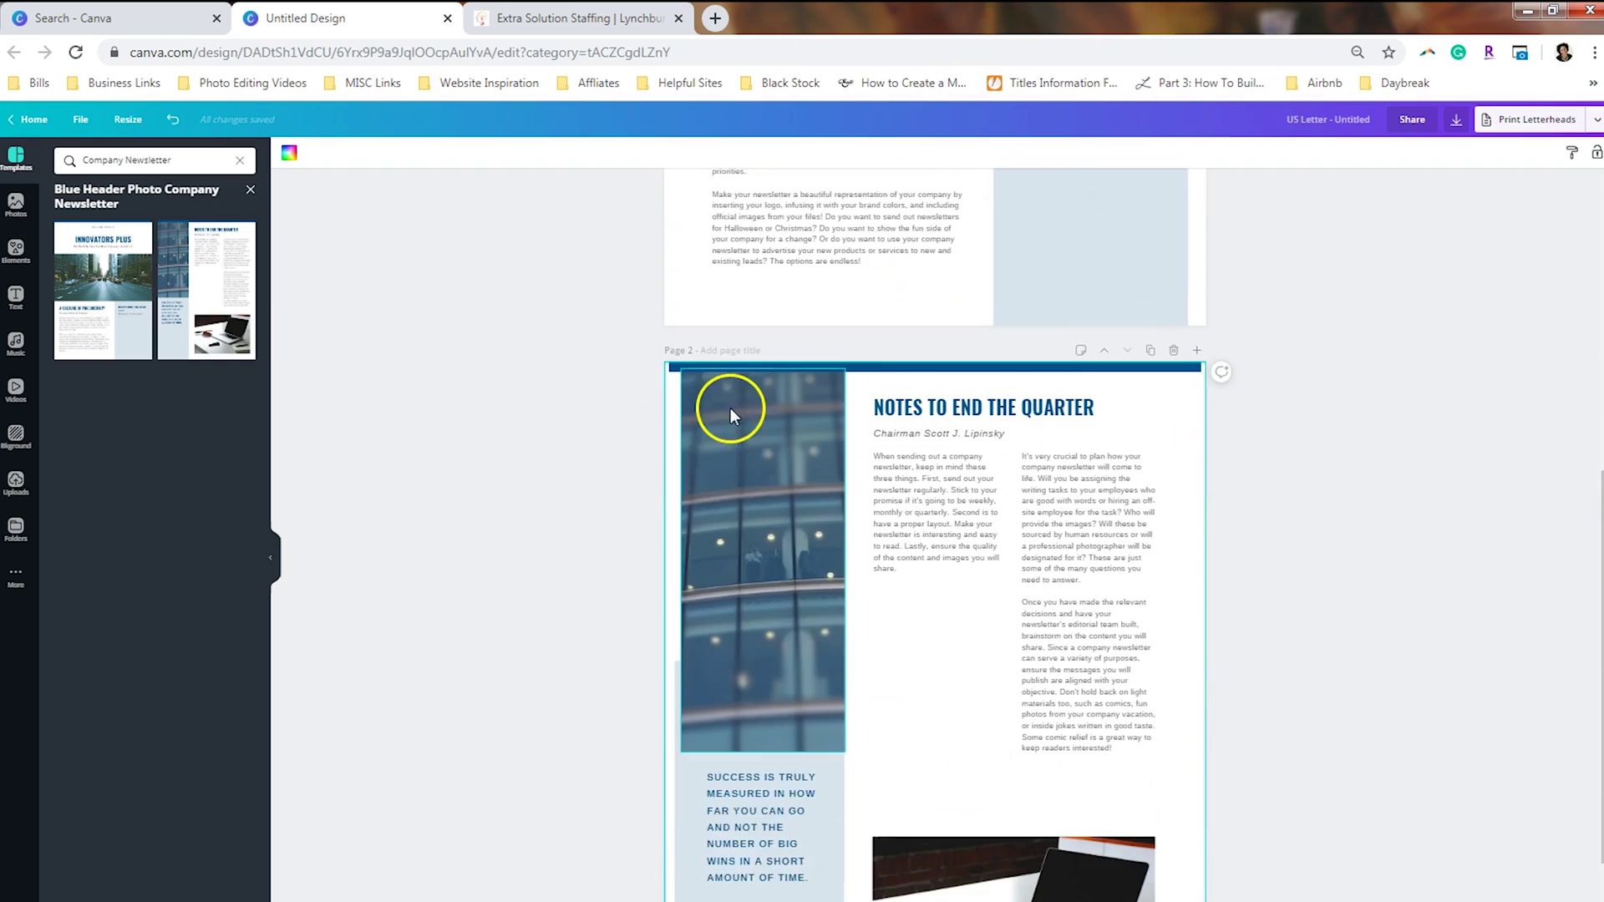
{"action": "left_click", "coordinate": [250, 197]}
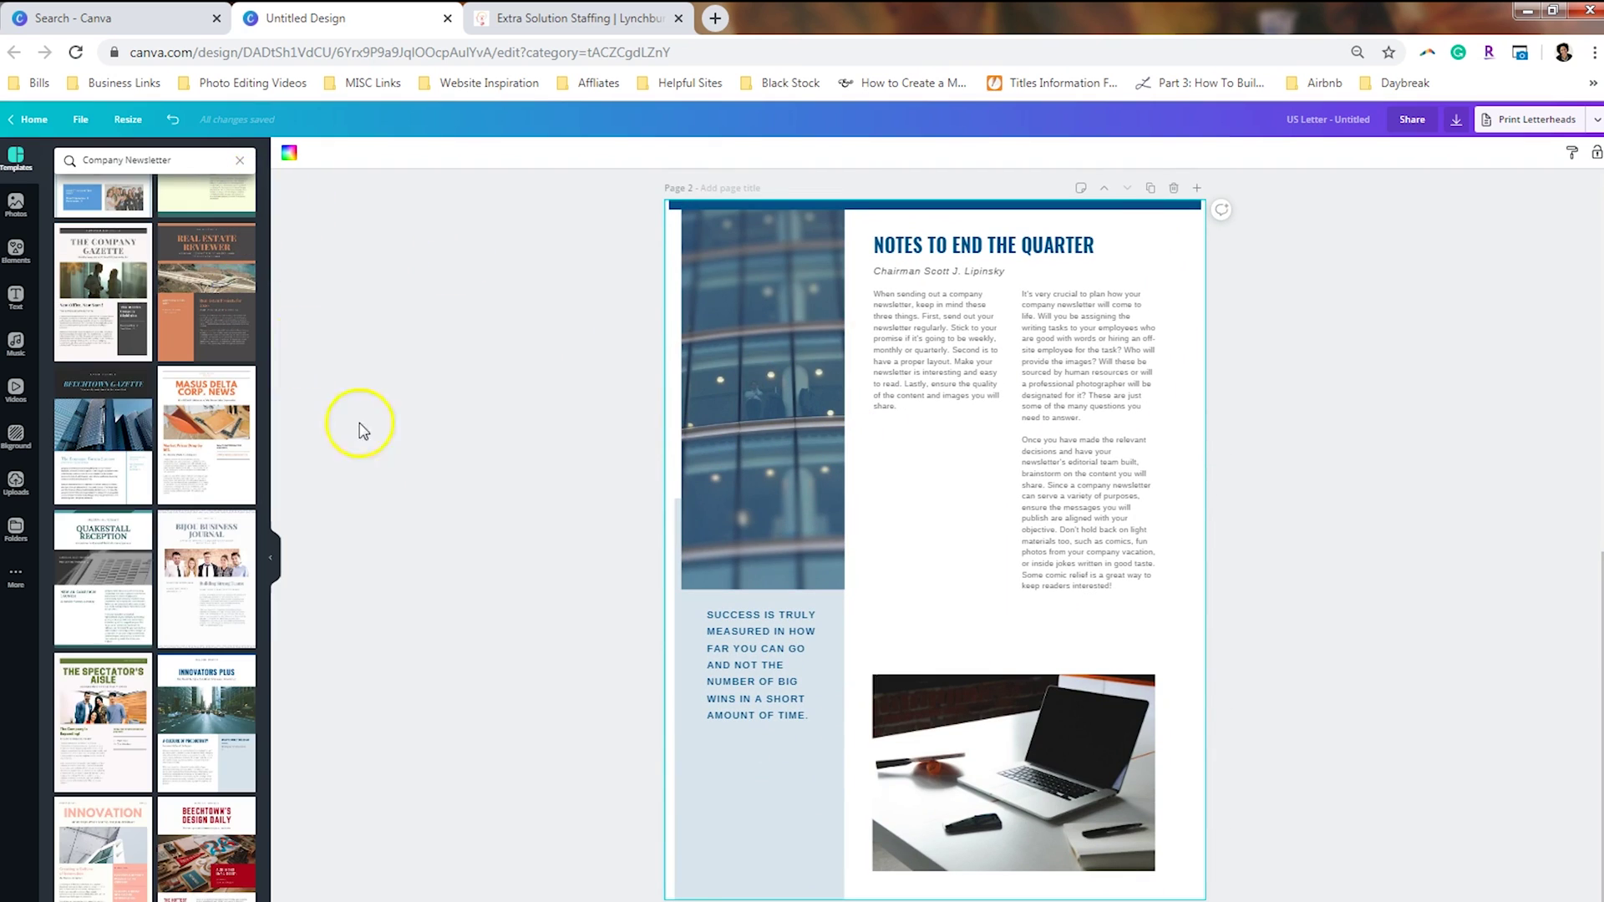
{"action": "scroll", "coordinate": [877, 458], "scroll_direction": "up", "scroll_amount": 4}
{"action": "scroll", "coordinate": [879, 458], "scroll_direction": "up", "scroll_amount": 4}
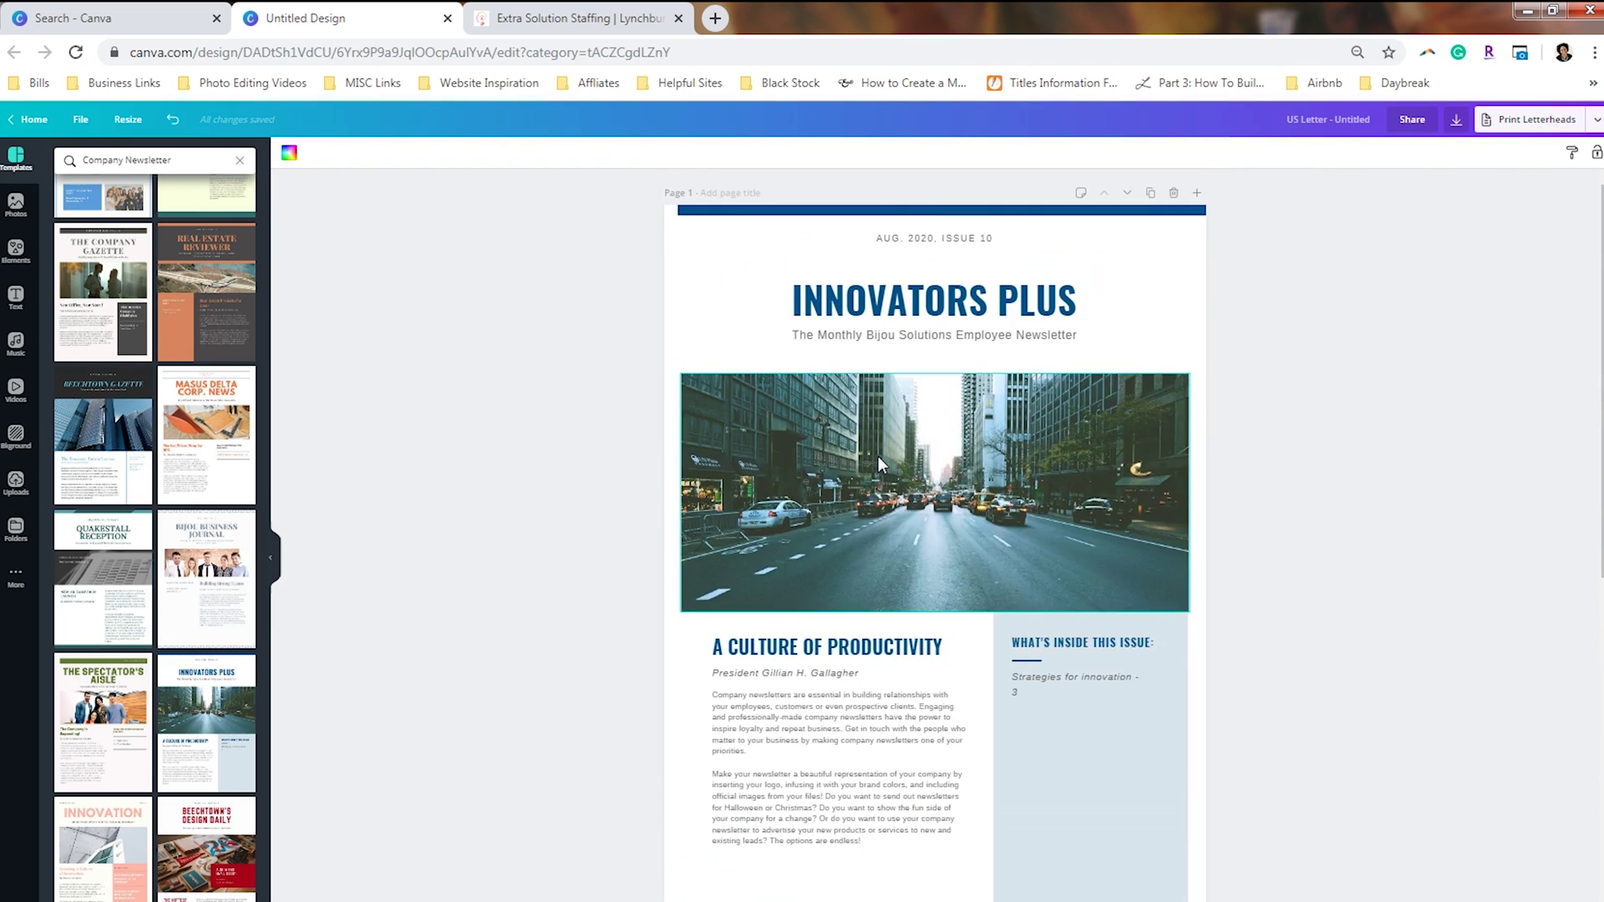
{"action": "scroll", "coordinate": [886, 455], "scroll_direction": "down", "scroll_amount": 6}
{"action": "left_click", "coordinate": [1150, 350]}
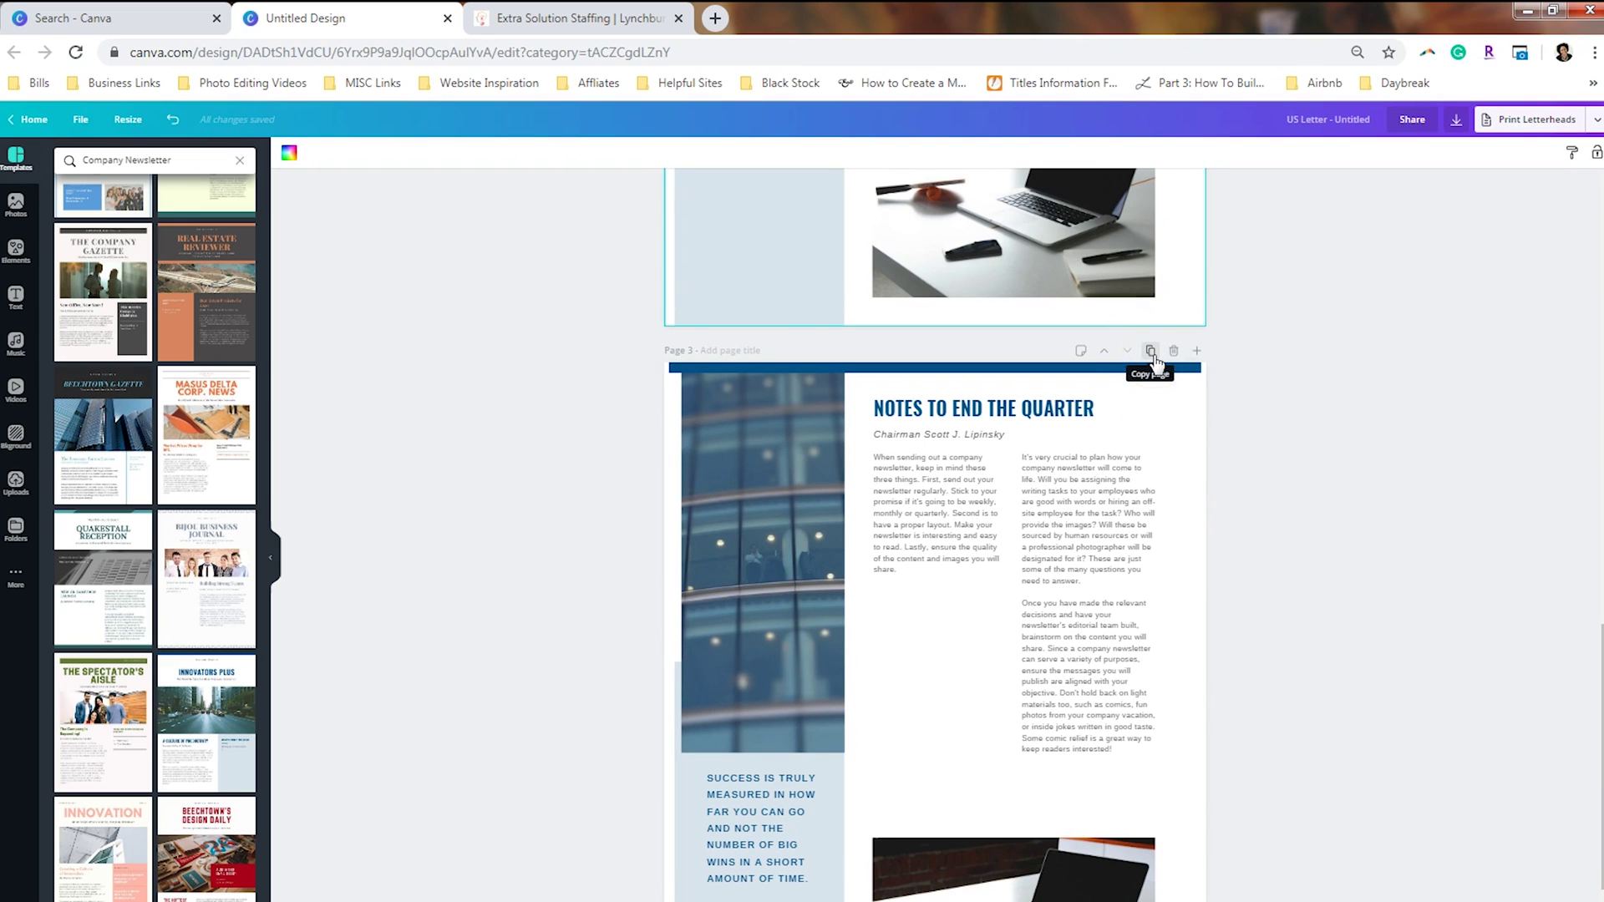
Add a fourth page and apply the second page layout of the Bijou Business Journal template to it
{"action": "left_click", "coordinate": [243, 582]}
{"action": "scroll", "coordinate": [655, 501], "scroll_direction": "down", "scroll_amount": 2}
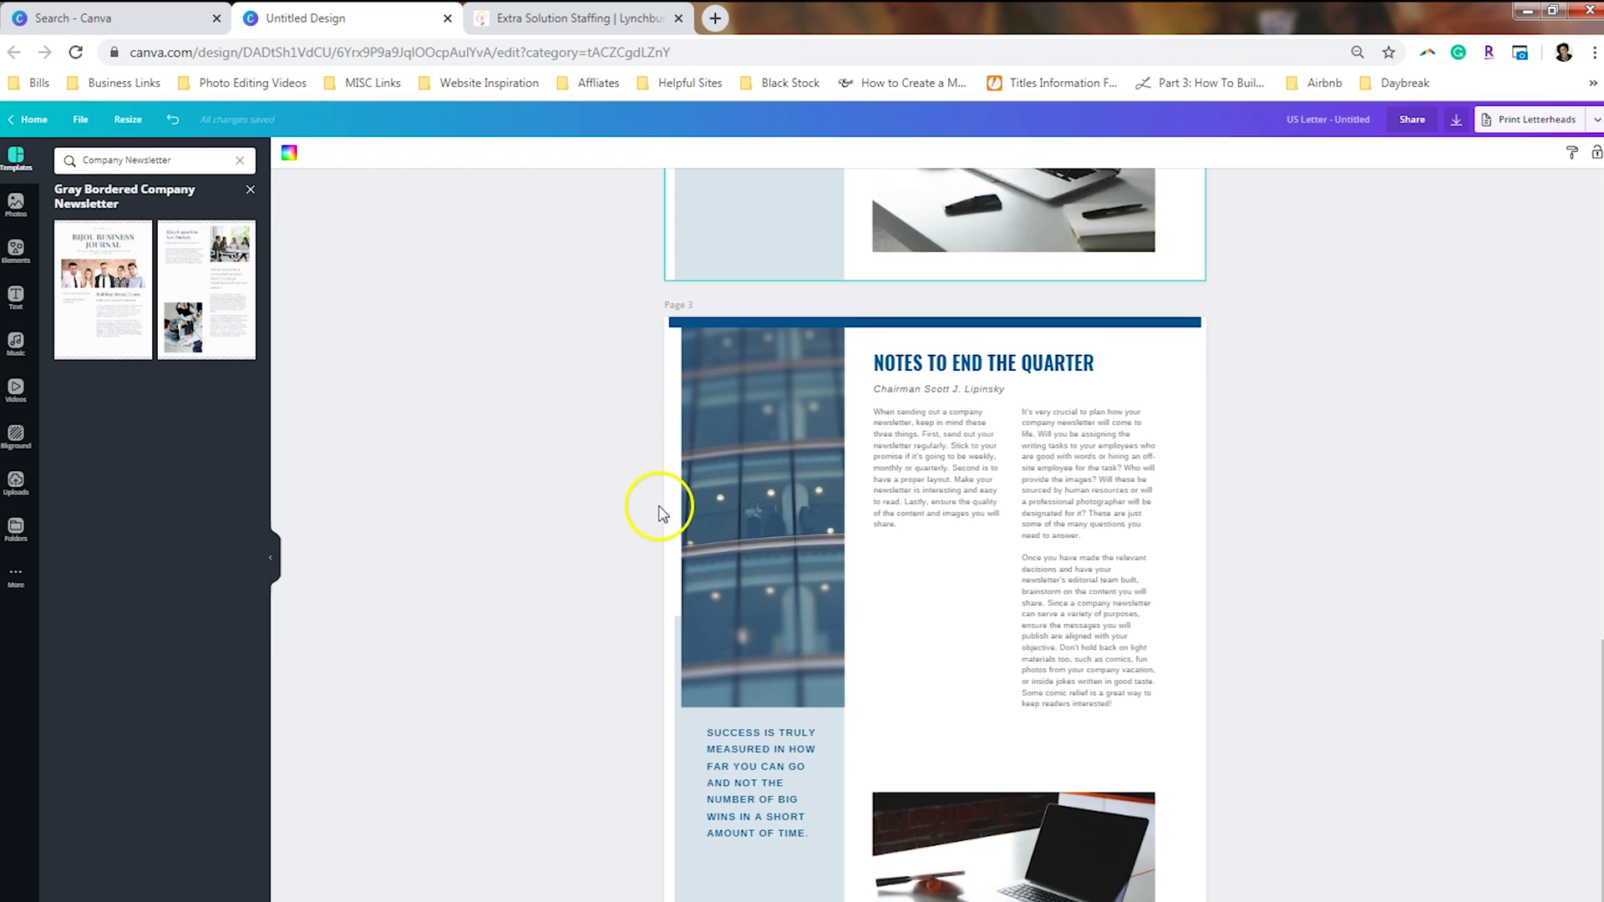
{"action": "left_click", "coordinate": [237, 315]}
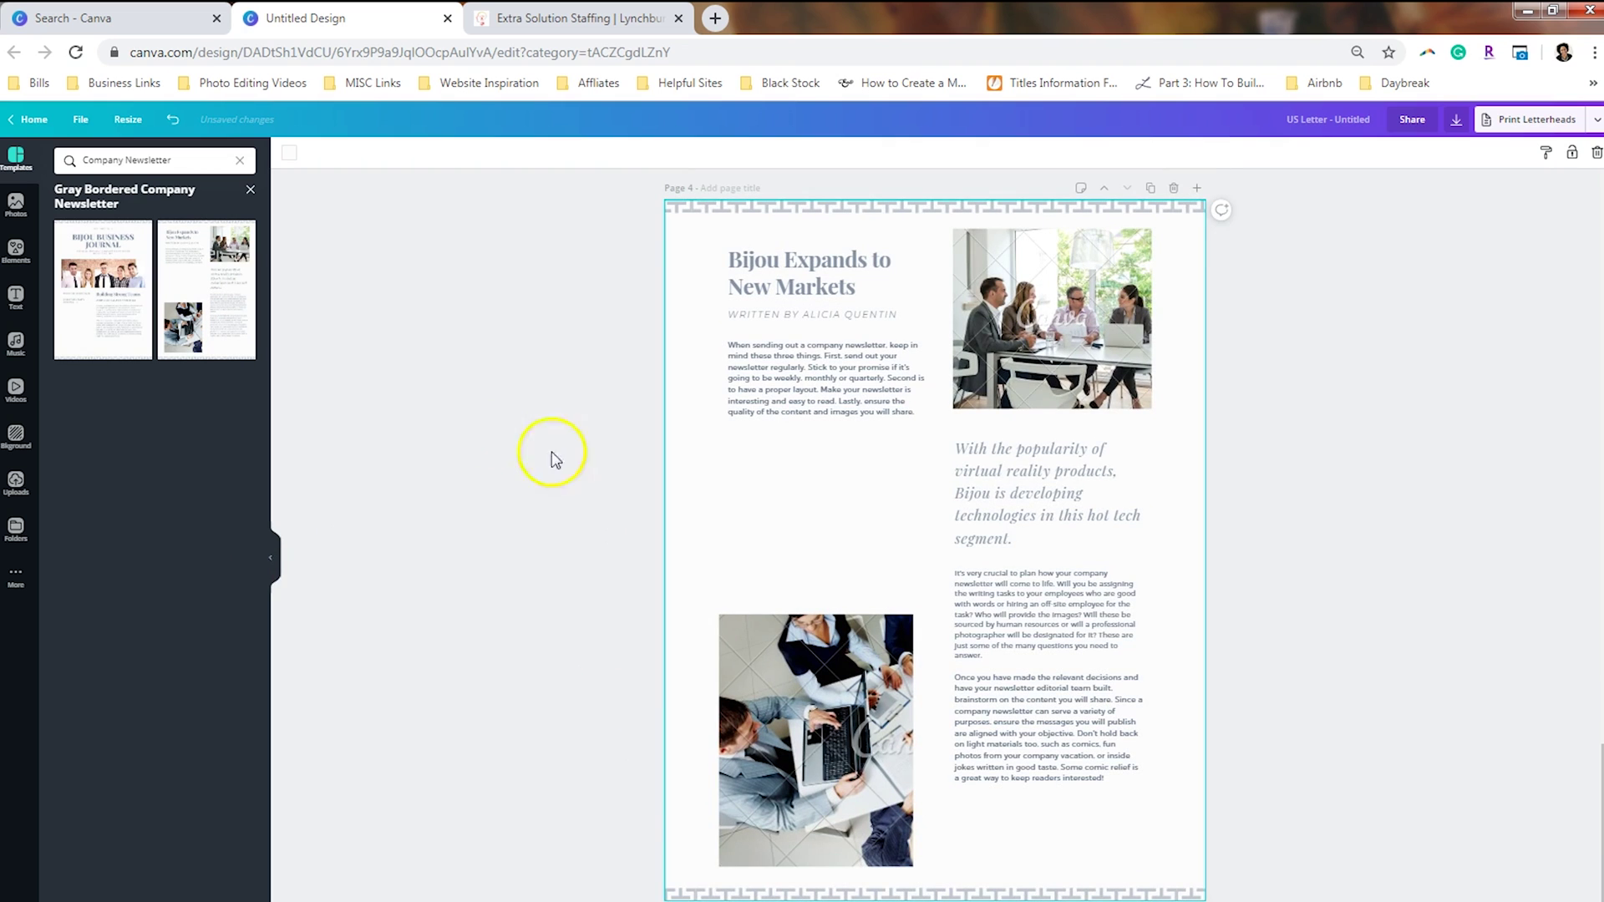
Move the second page ahead of the Innovators Plus cover page and back to second place
{"action": "scroll", "coordinate": [788, 469], "scroll_direction": "up", "scroll_amount": 20}
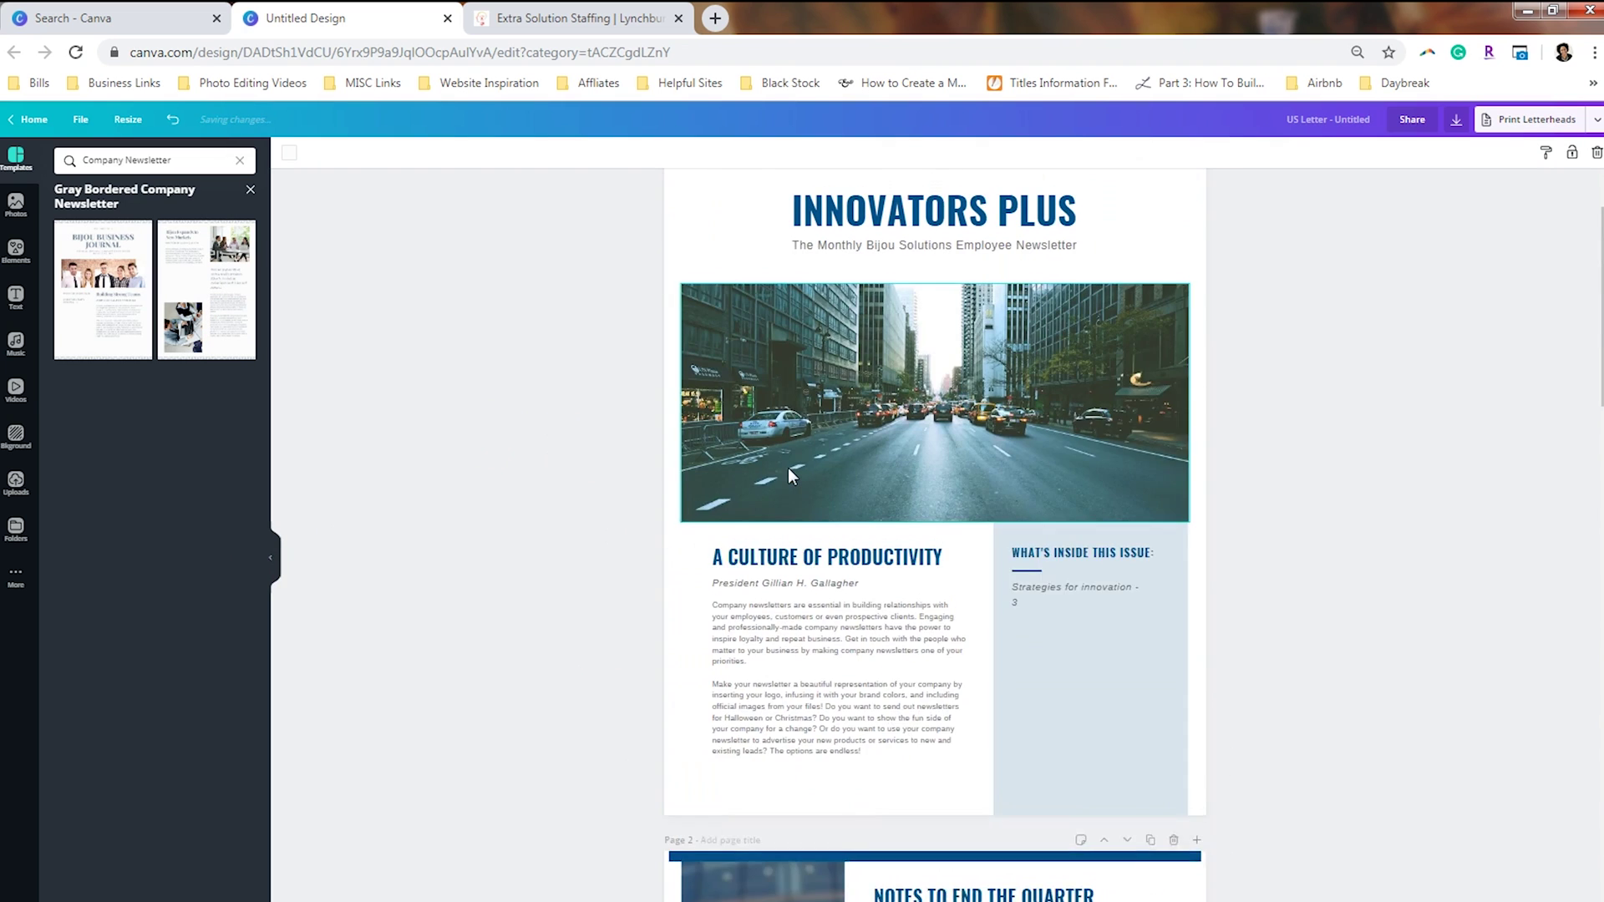
{"action": "scroll", "coordinate": [789, 471], "scroll_direction": "up", "scroll_amount": 2}
{"action": "scroll", "coordinate": [788, 469], "scroll_direction": "down", "scroll_amount": 12}
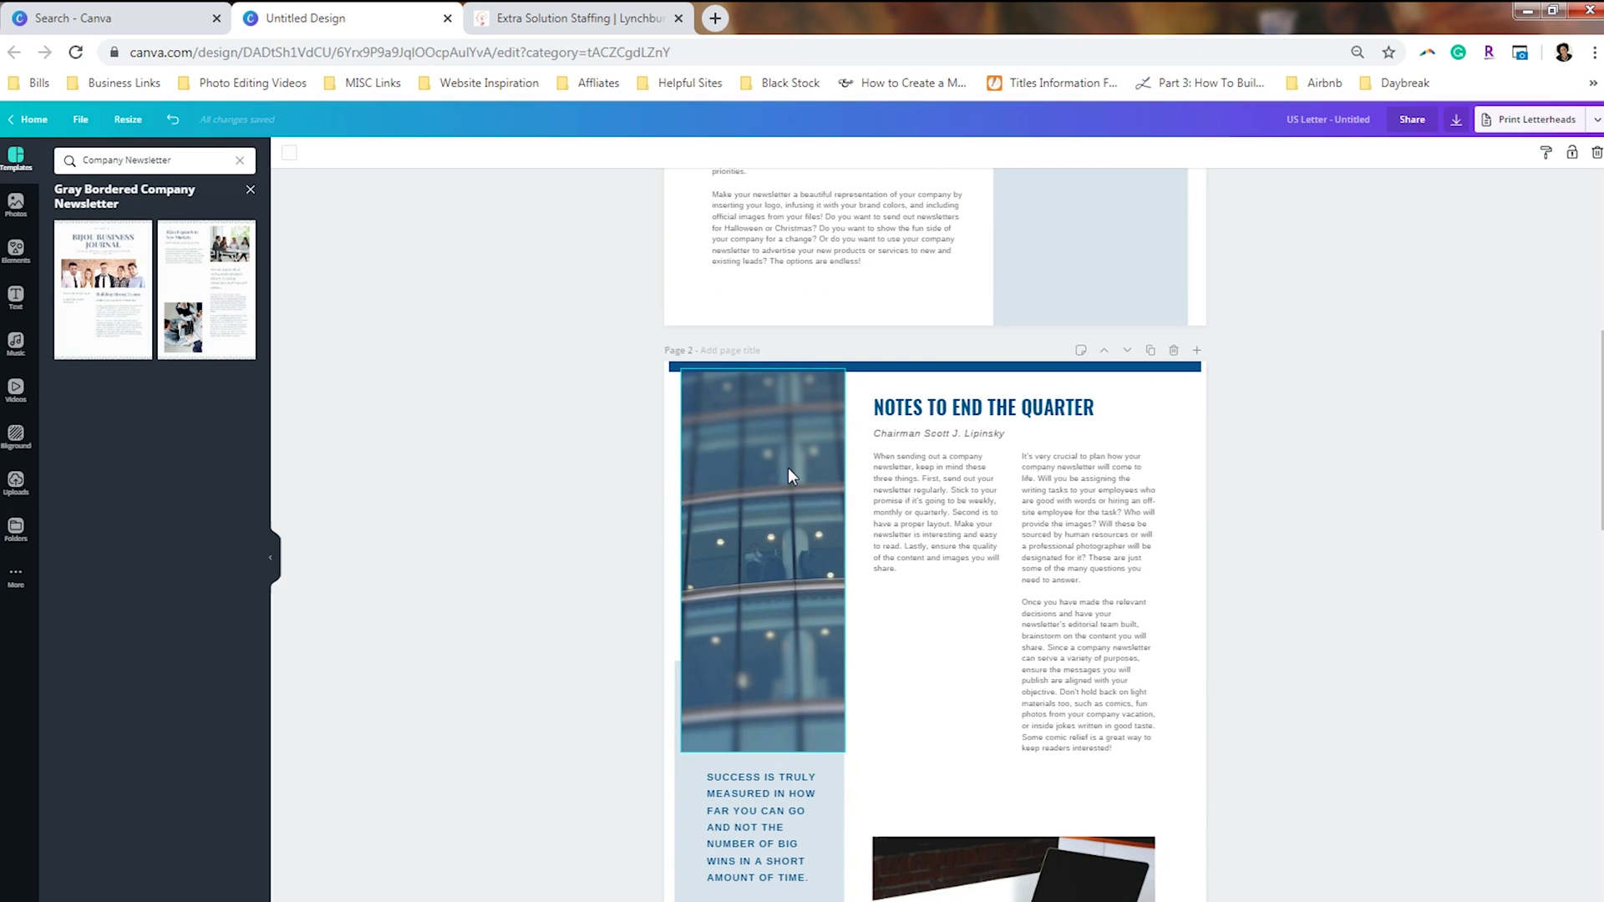
{"action": "left_click", "coordinate": [1104, 352]}
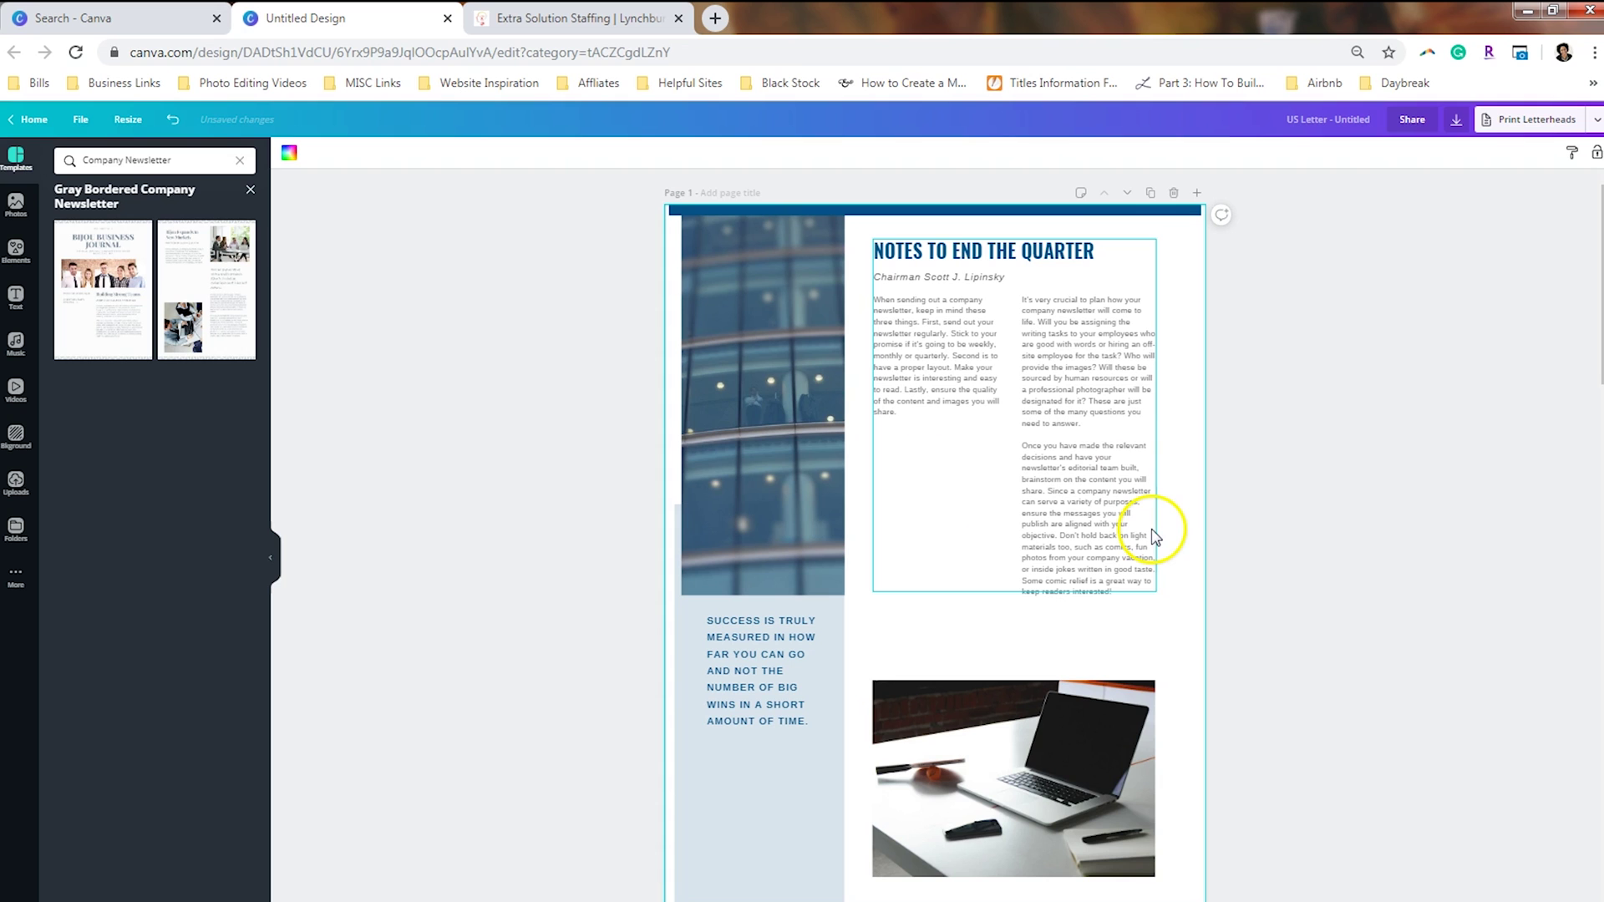
{"action": "left_click", "coordinate": [1127, 193]}
{"action": "scroll", "coordinate": [1156, 468], "scroll_direction": "up", "scroll_amount": 10}
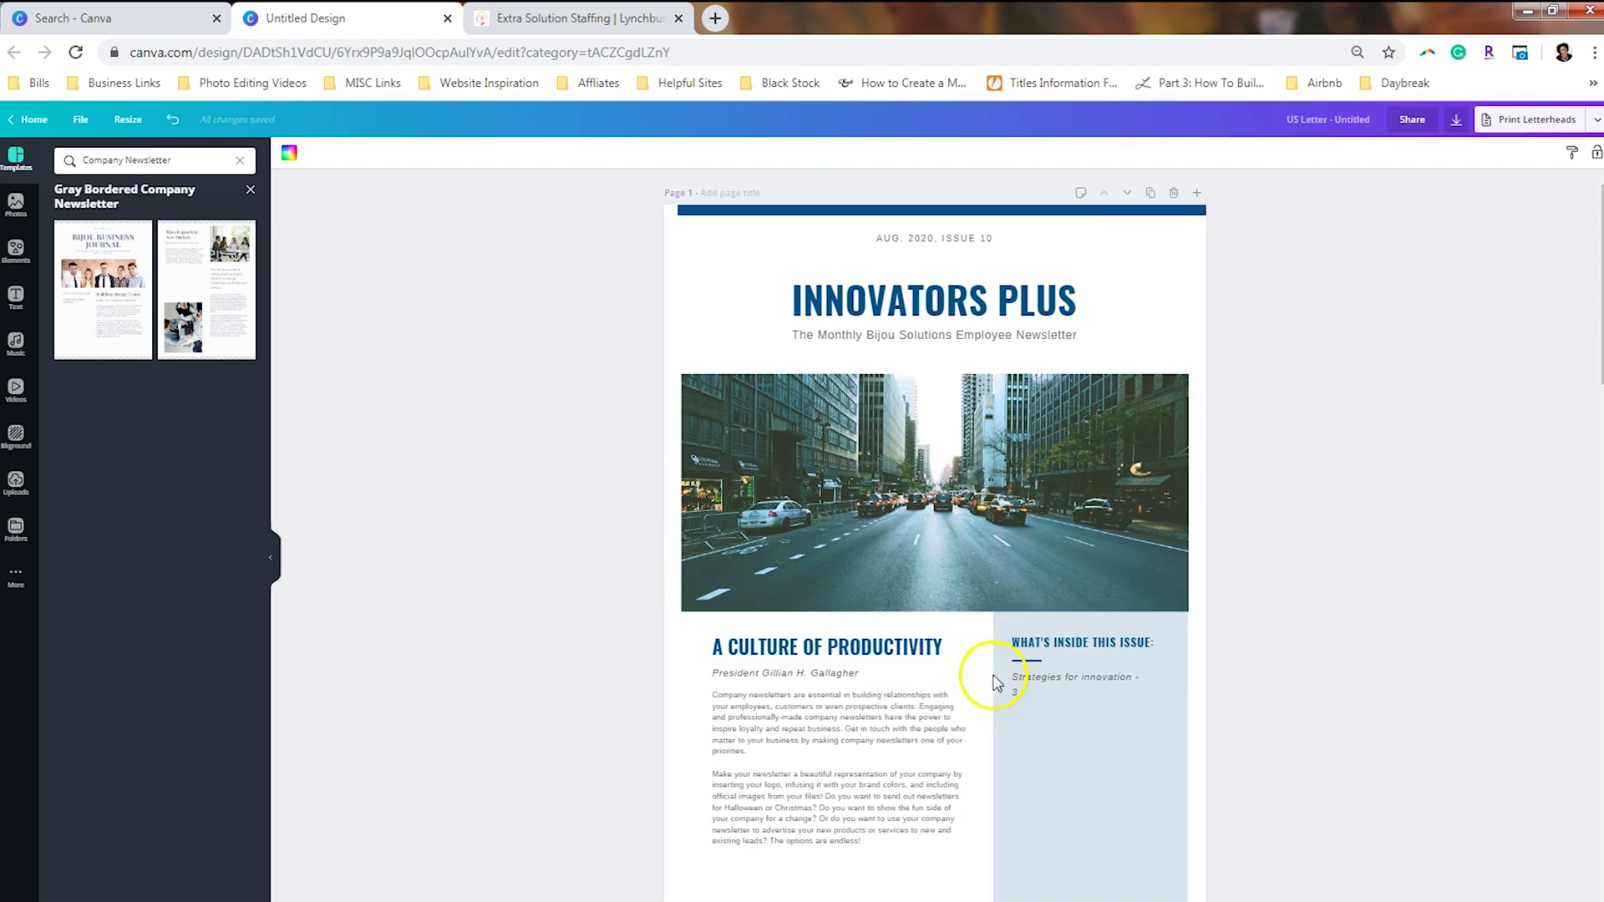
Reorder the pages in the page overview so the Bijou Expands to New Markets page is third, and return to the editor
{"action": "scroll", "coordinate": [996, 683], "scroll_direction": "down", "scroll_amount": 10}
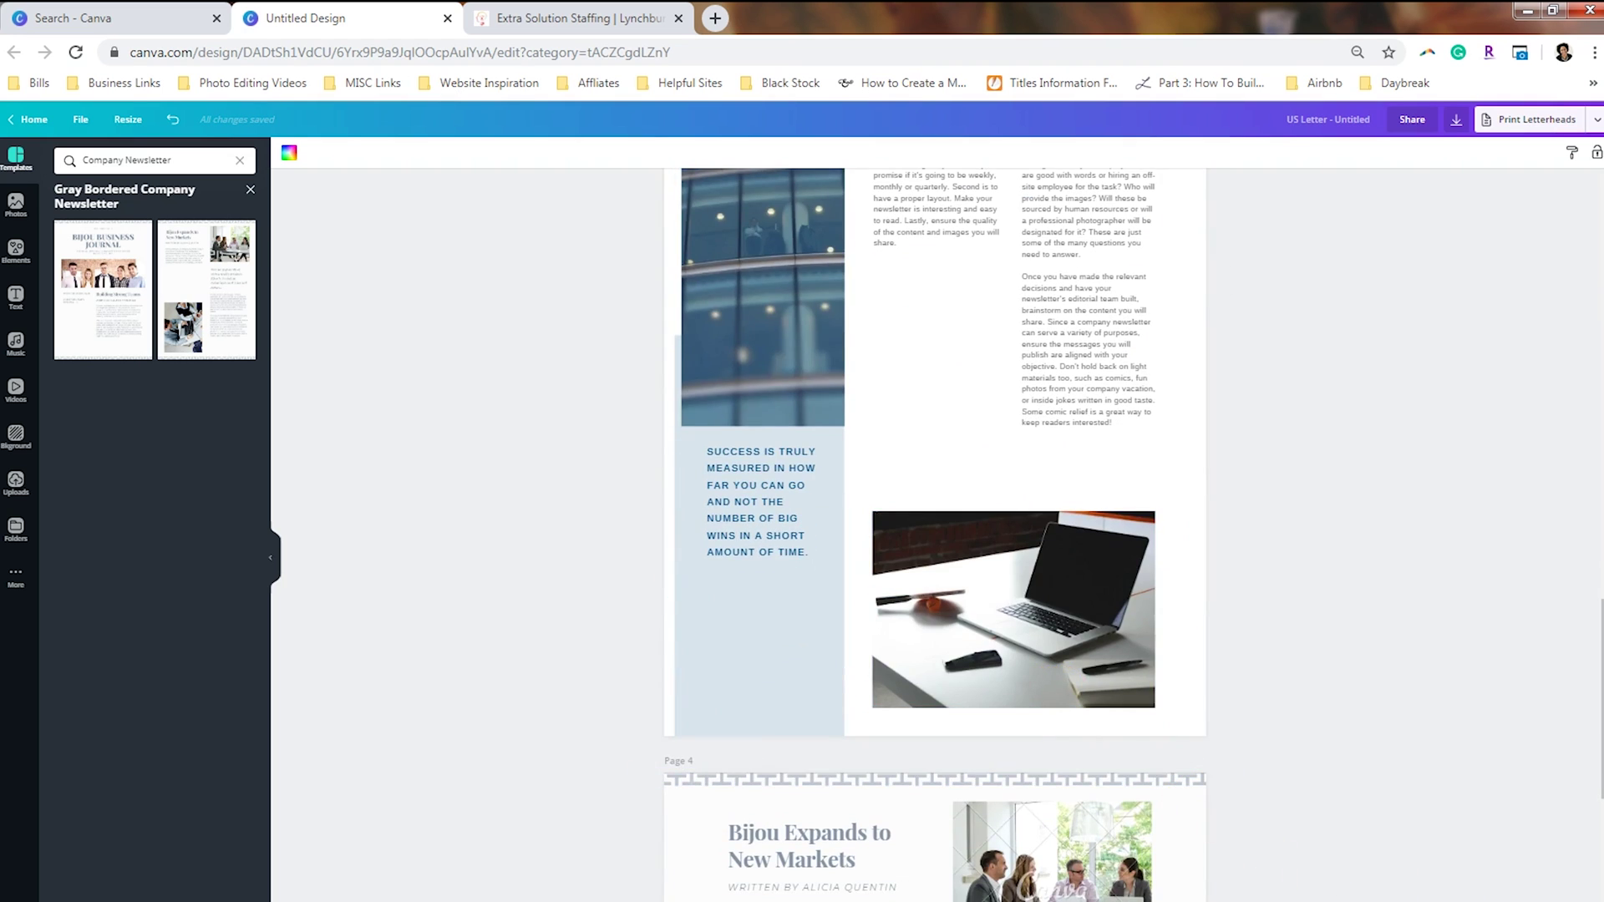
{"action": "left_click", "coordinate": [1300, 898]}
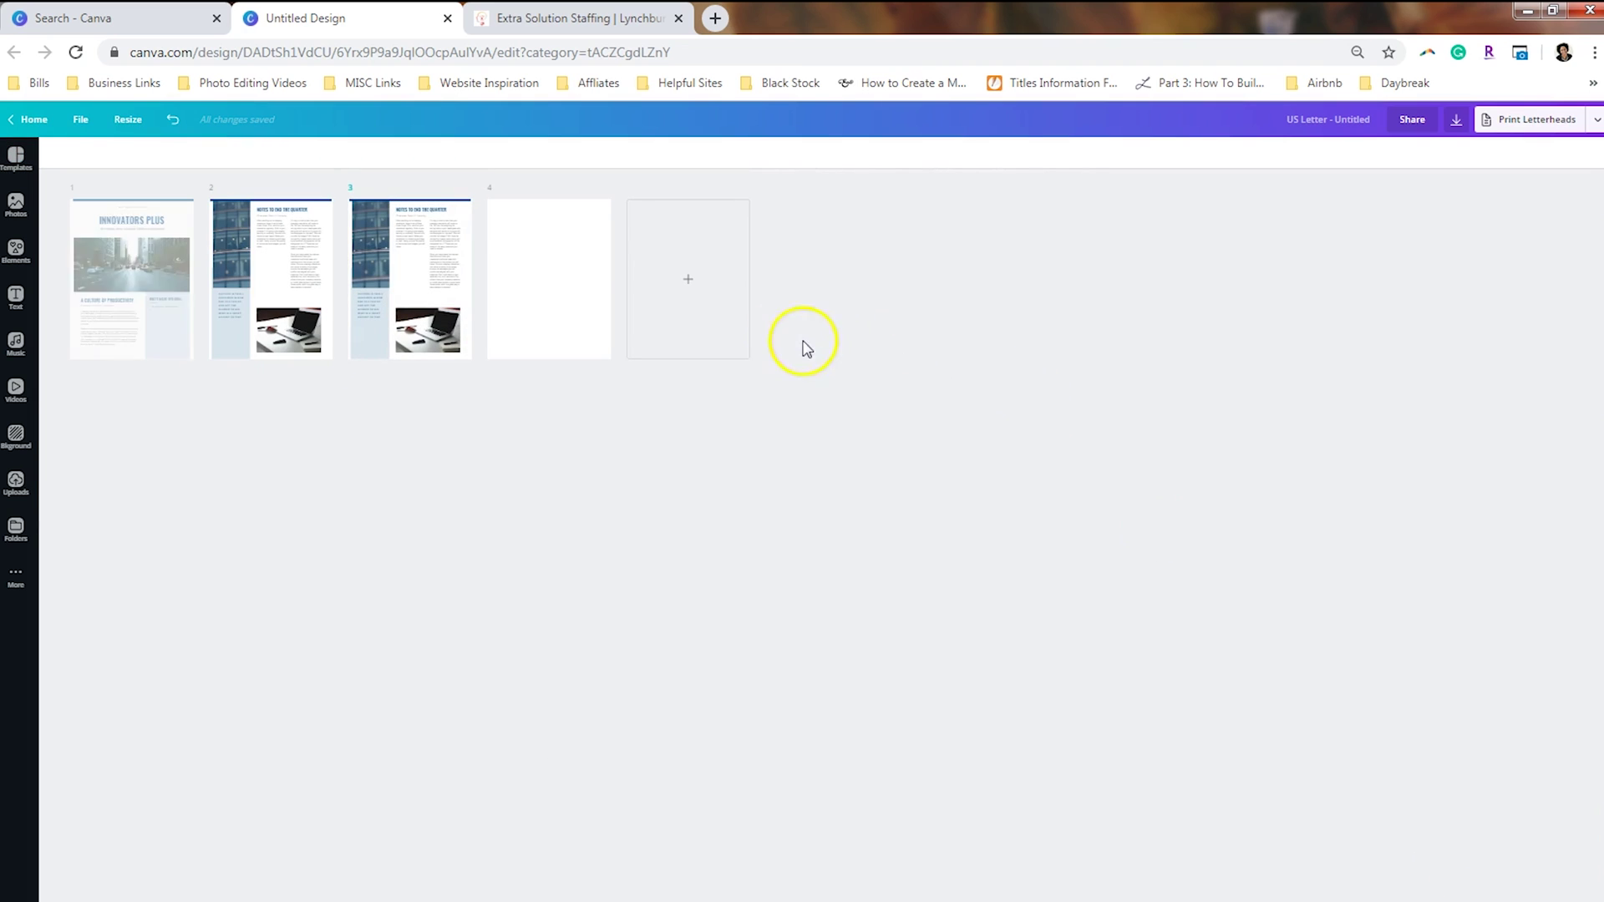
{"action": "left_click_drag", "start_coordinate": [444, 262], "coordinate": [347, 269]}
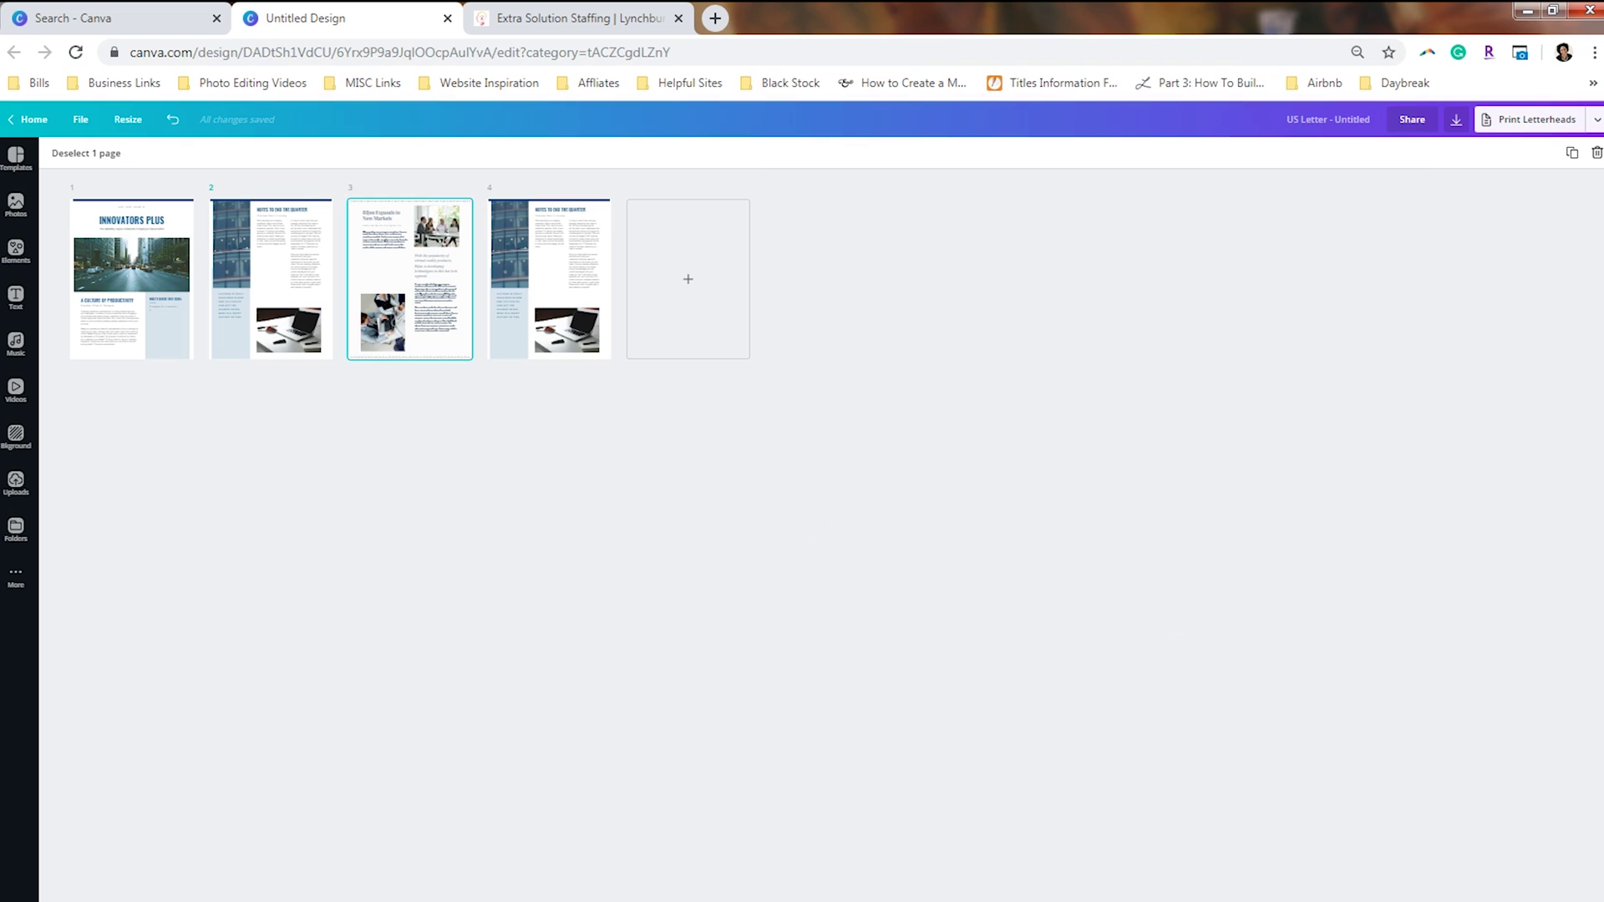
{"action": "key", "text": "Escape"}
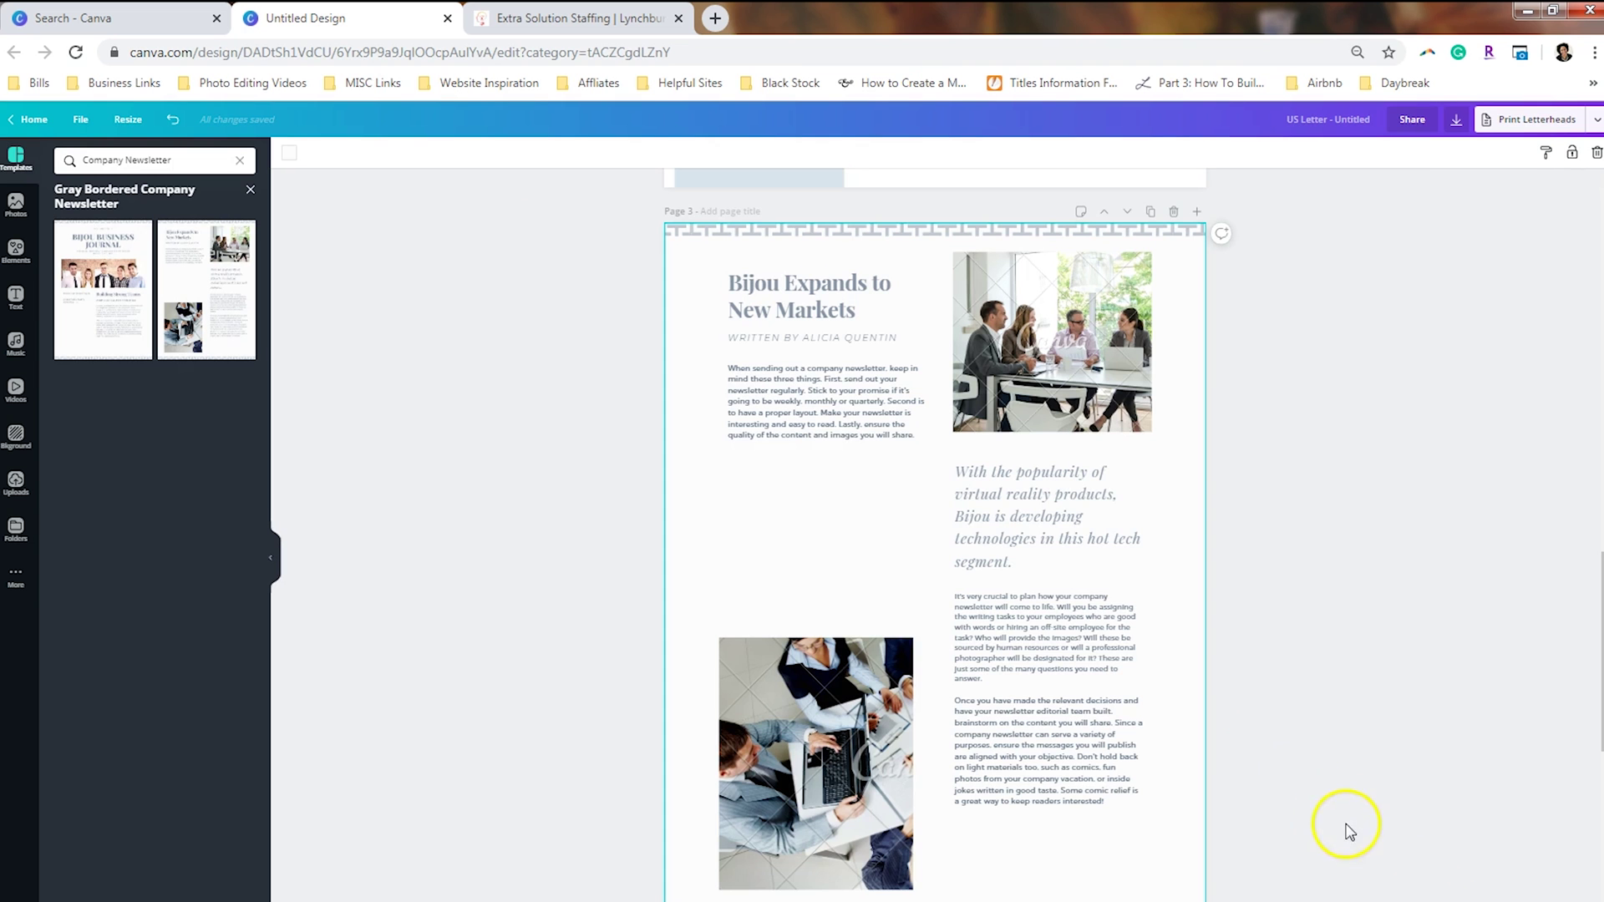
Look at the stock photo library and return to the company newsletter templates
{"action": "left_click", "coordinate": [250, 189]}
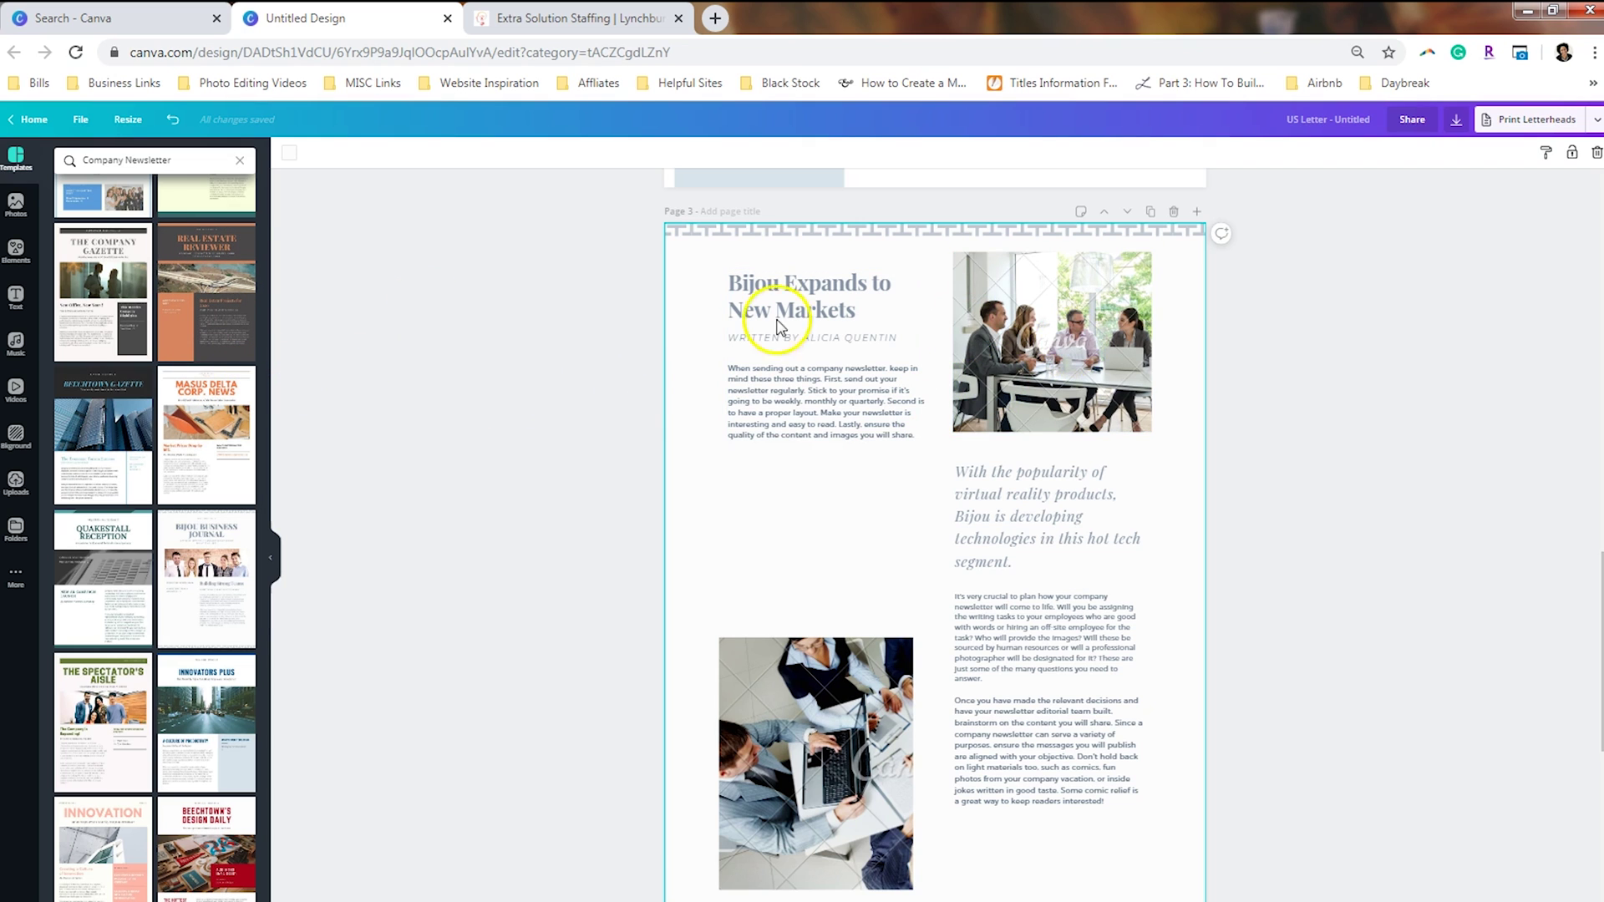
{"action": "left_click", "coordinate": [18, 205]}
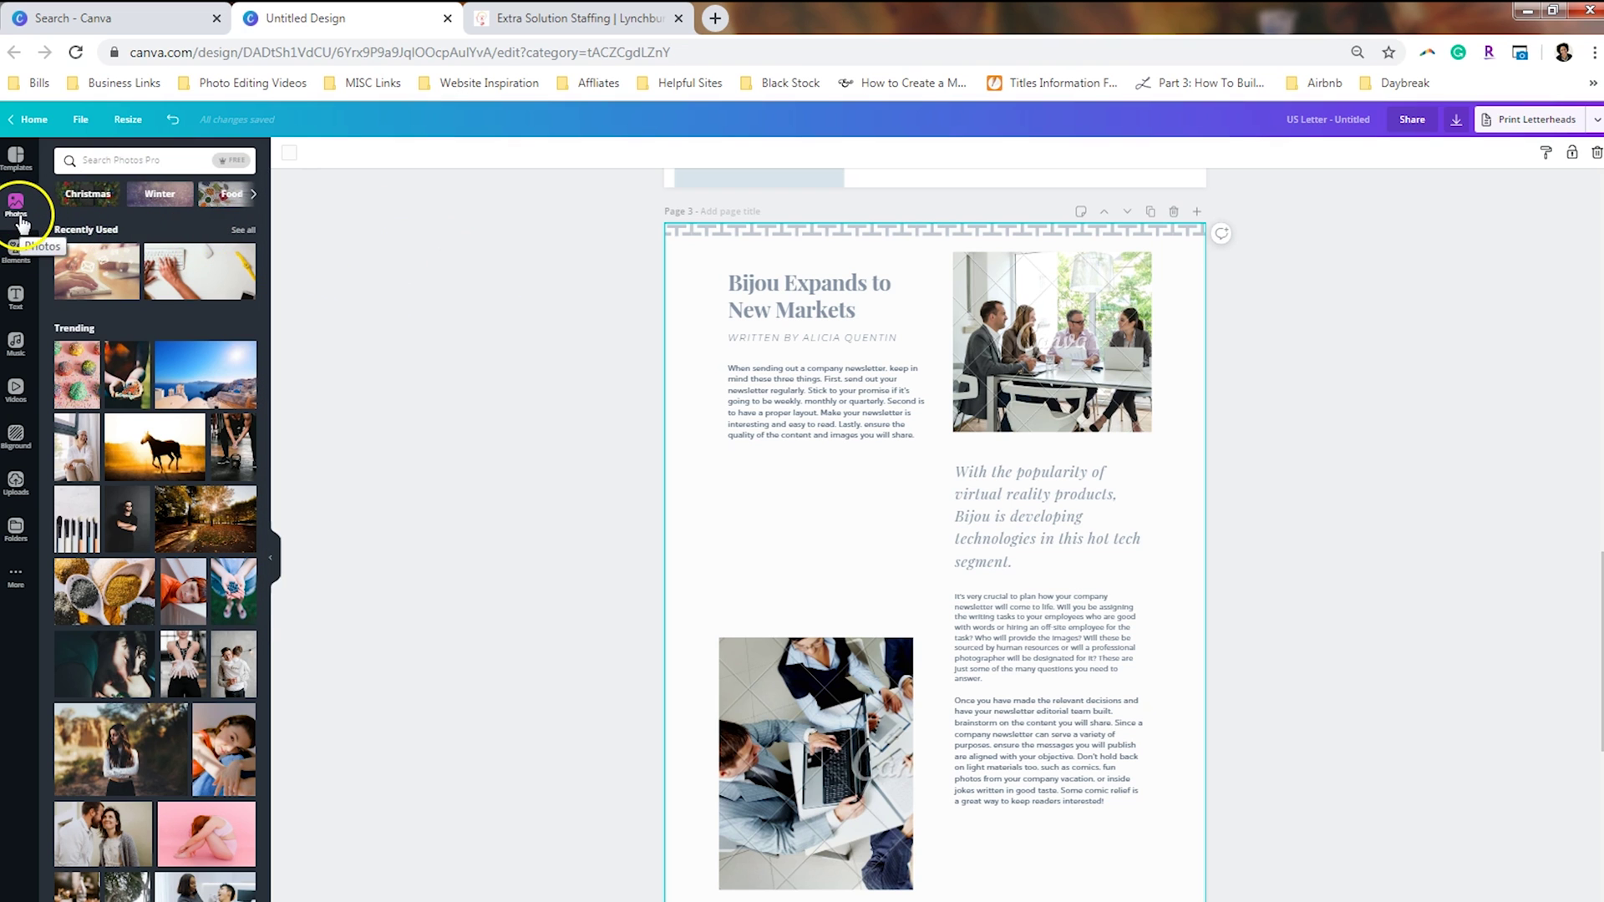
{"action": "left_click", "coordinate": [16, 158]}
{"action": "scroll", "coordinate": [196, 451], "scroll_direction": "down", "scroll_amount": 5}
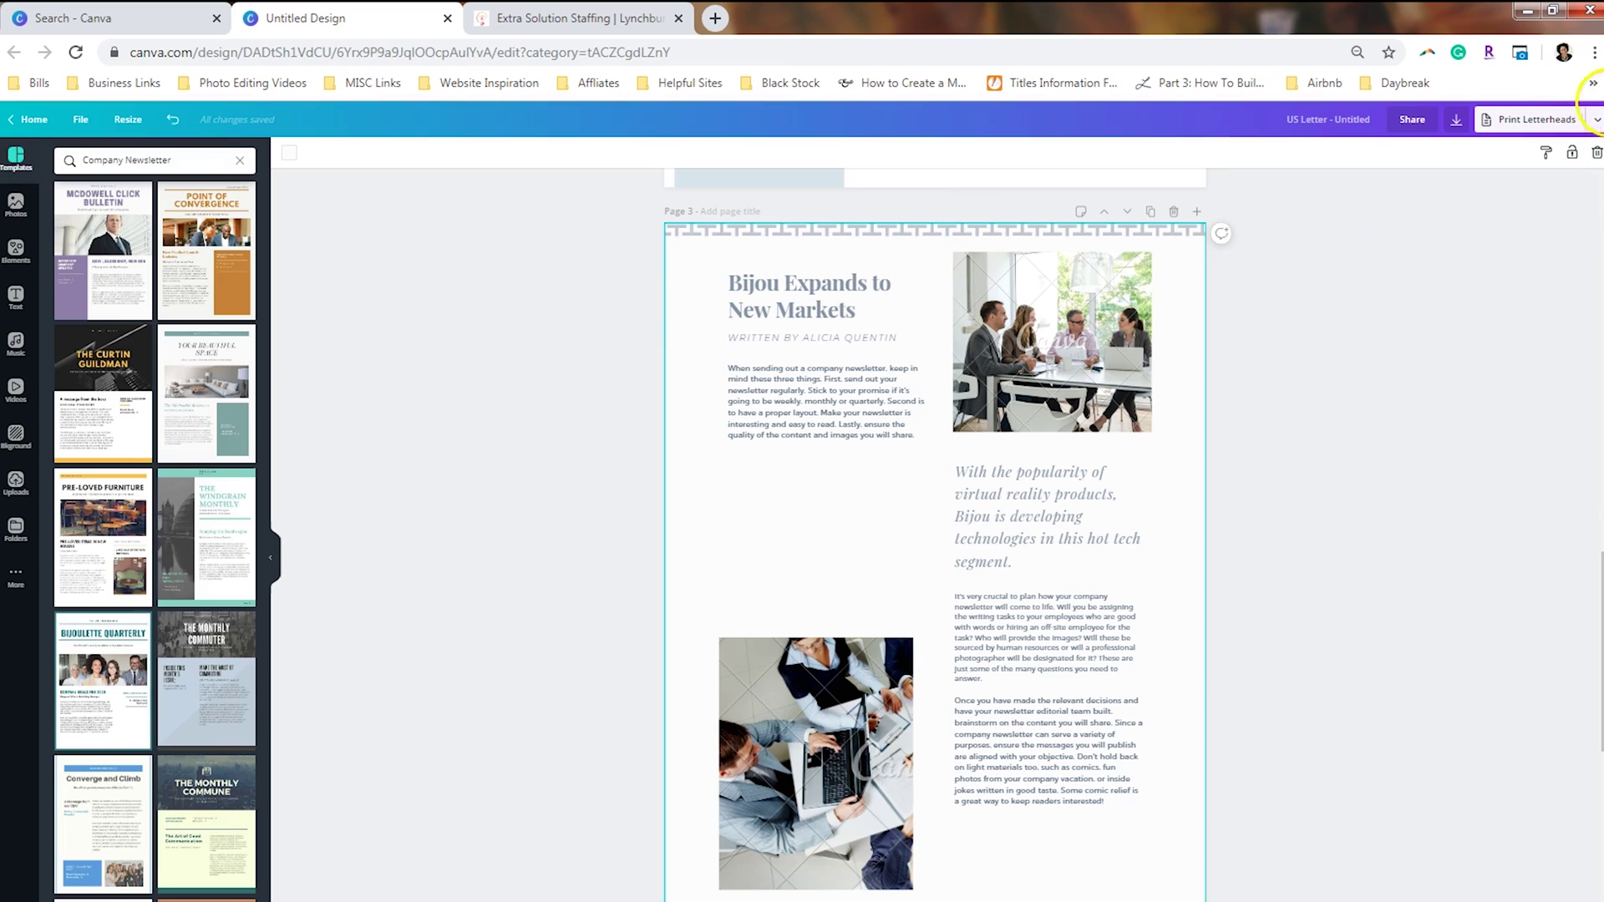
Open the download settings, review the available file types and close the settings without downloading
{"action": "left_click", "coordinate": [1457, 123]}
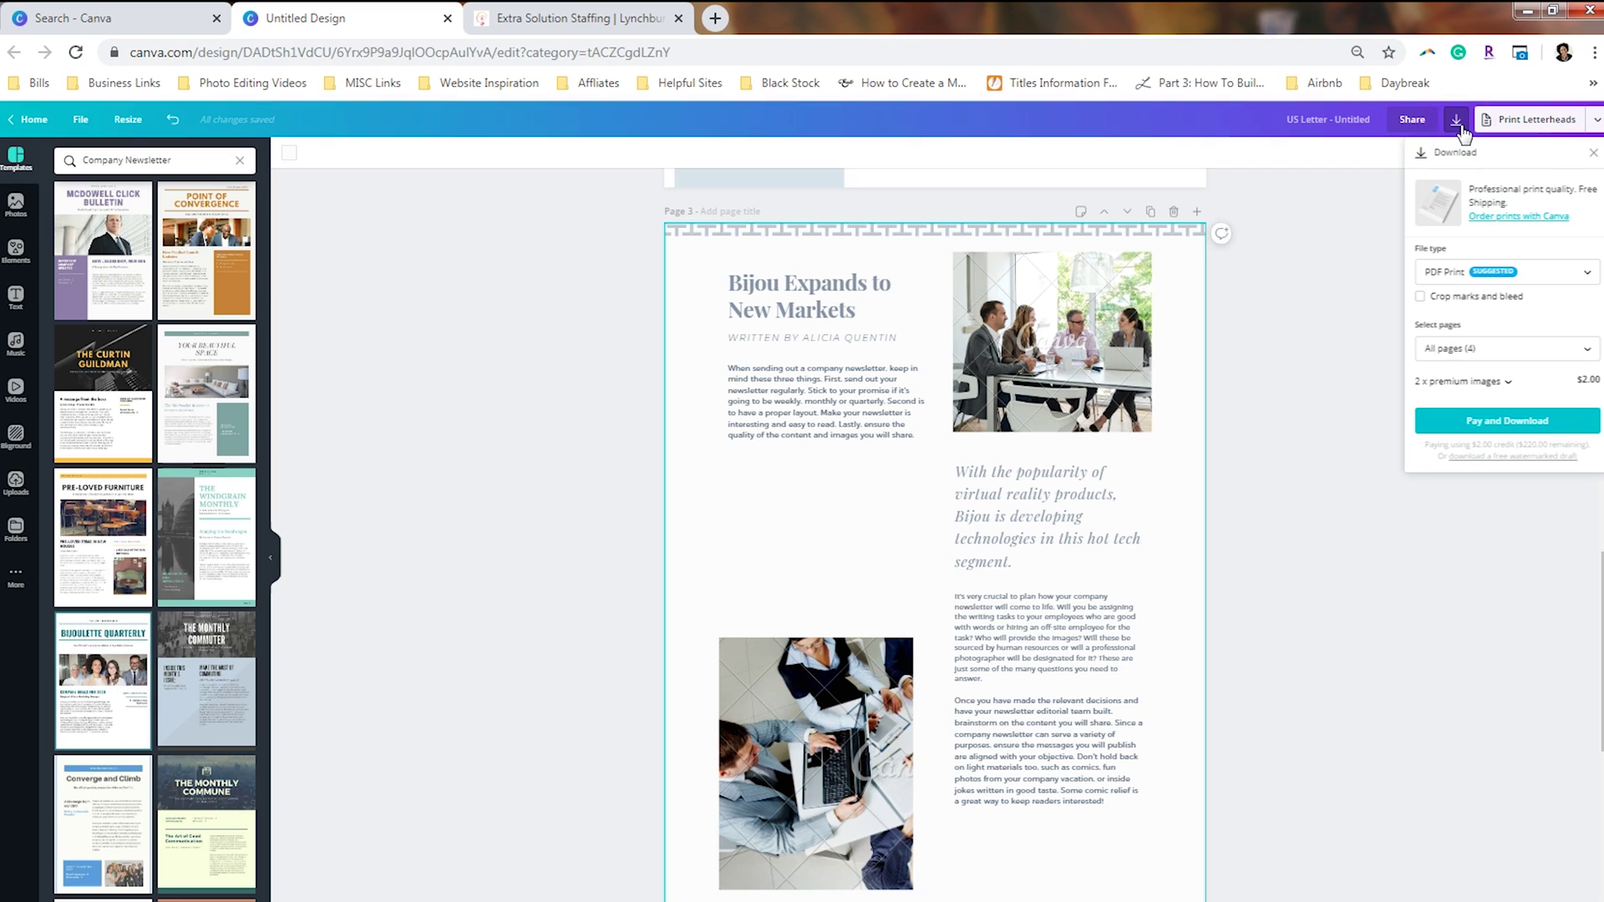
{"action": "left_click", "coordinate": [1071, 376]}
{"action": "left_click", "coordinate": [1565, 273]}
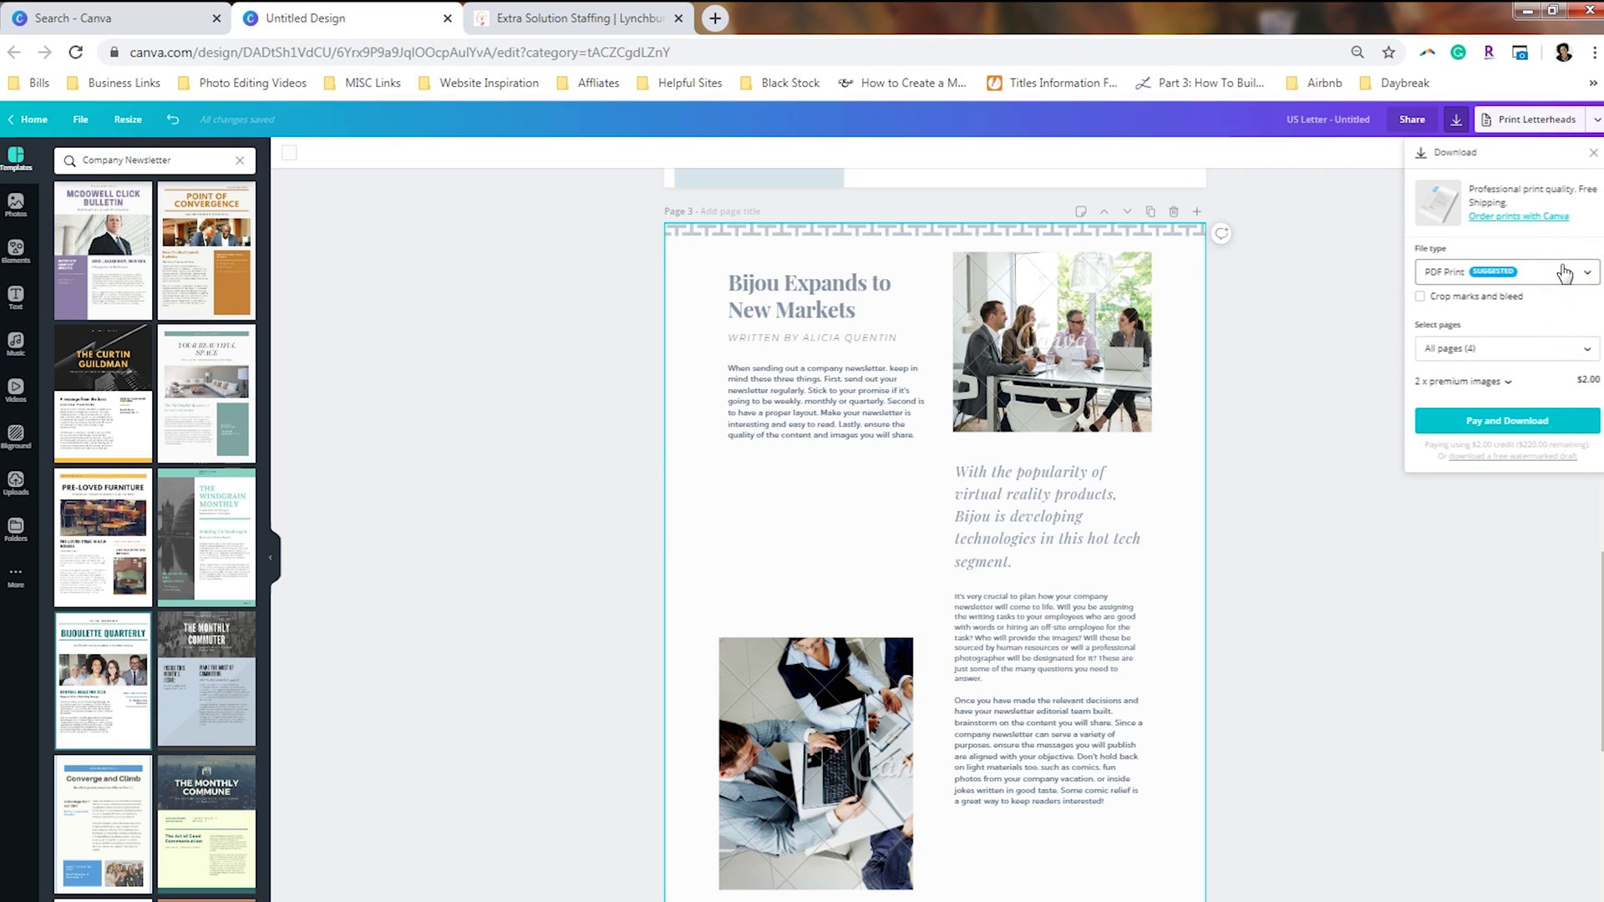
{"action": "left_click", "coordinate": [1565, 273]}
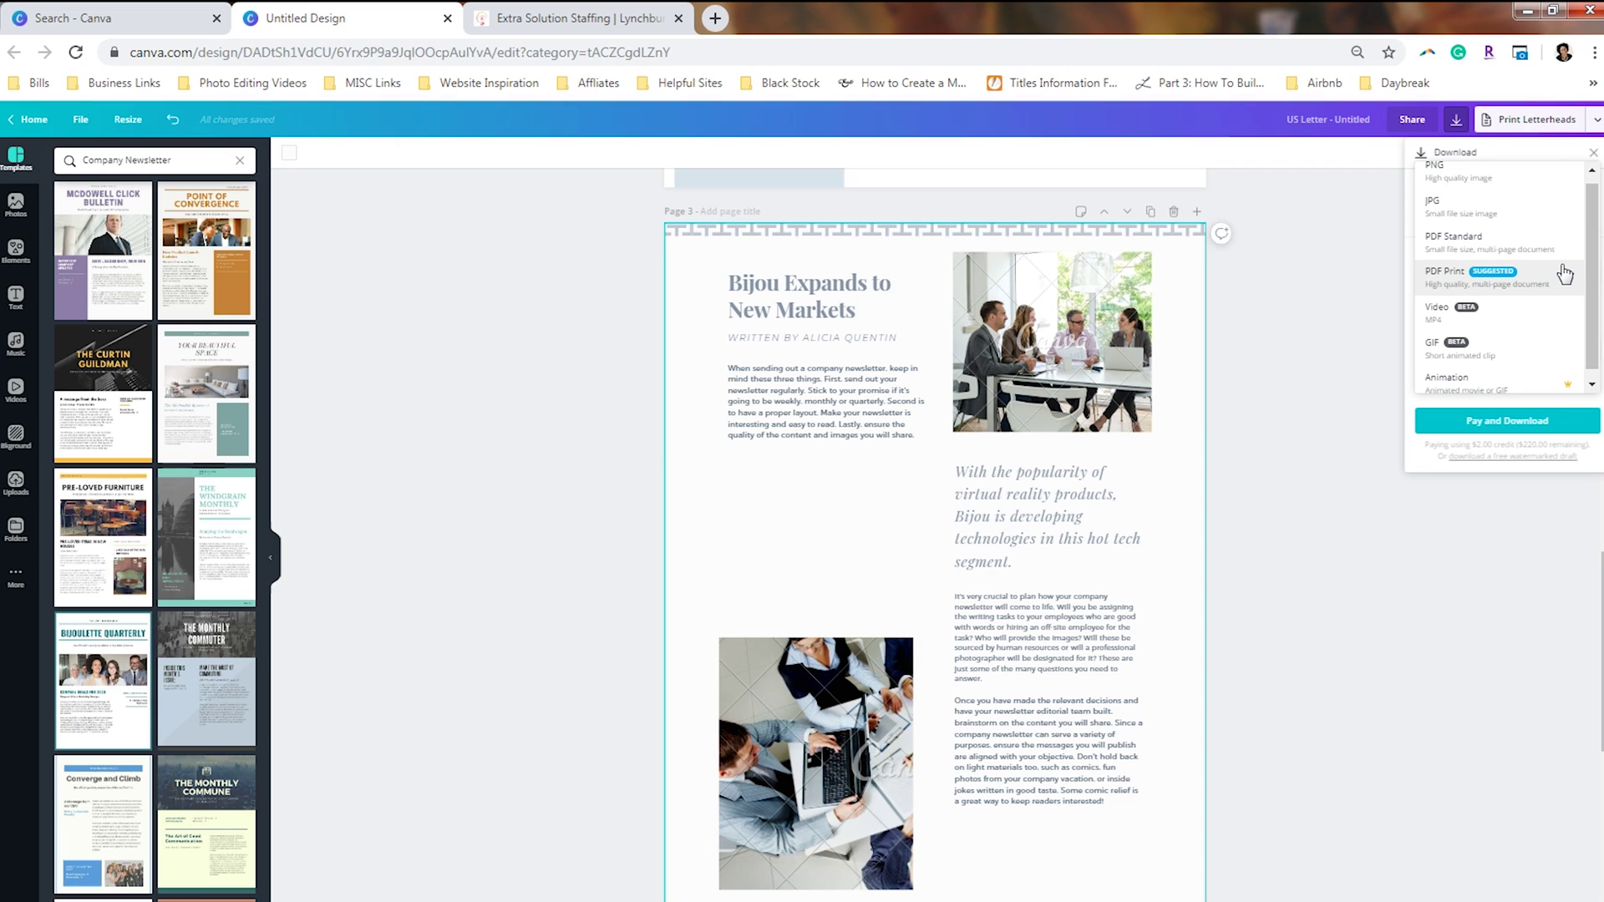
{"action": "left_click", "coordinate": [1538, 188]}
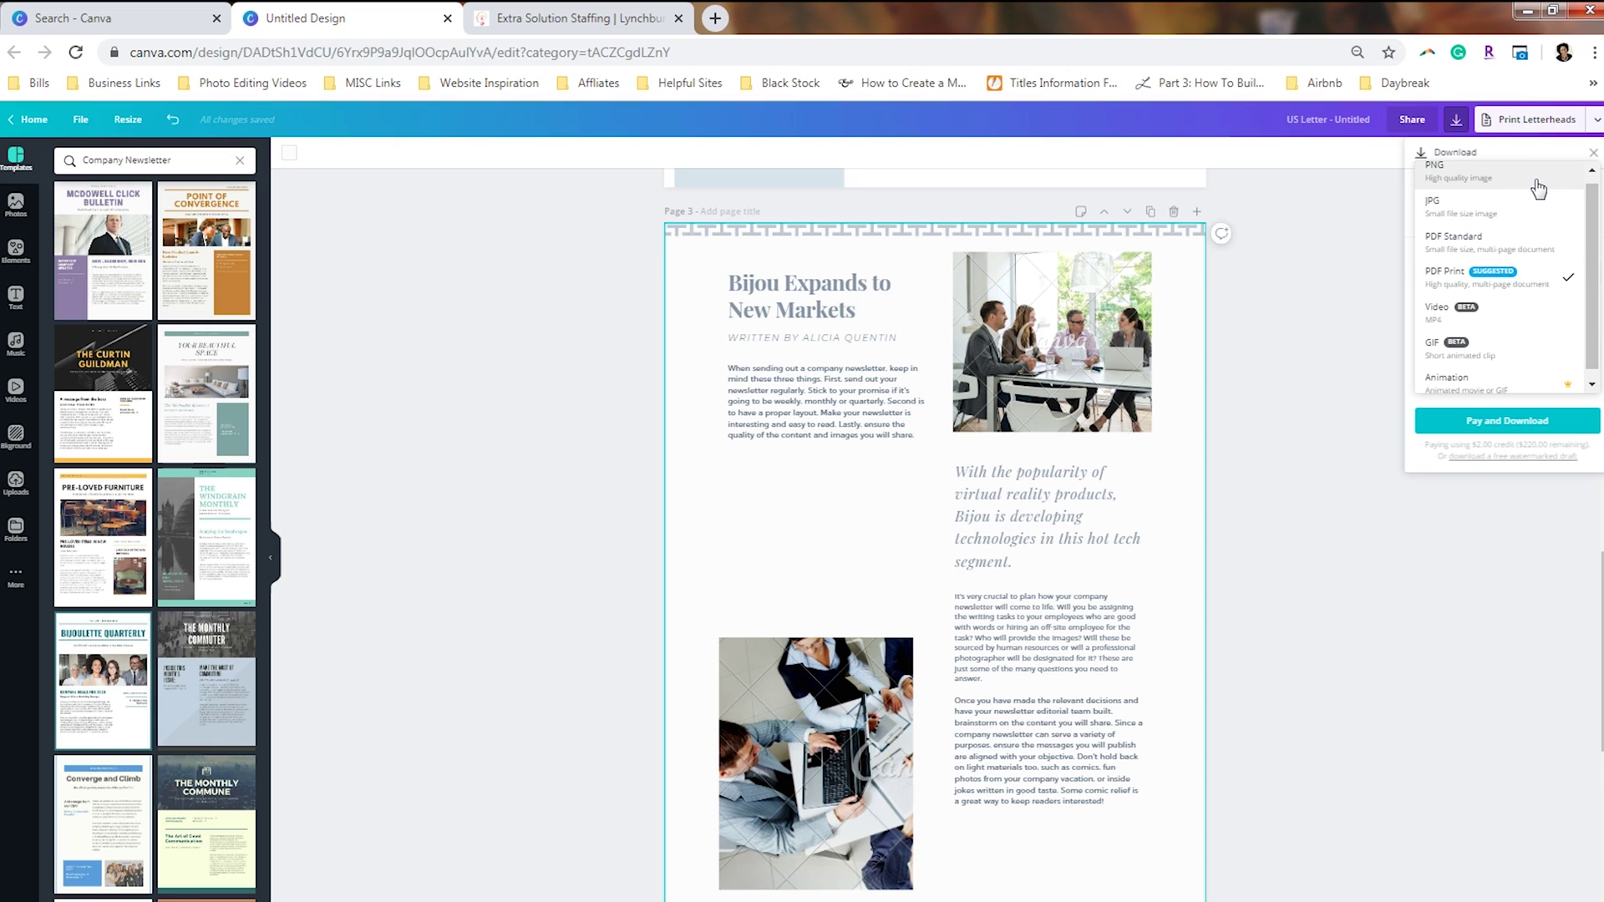
{"action": "left_click", "coordinate": [1281, 276]}
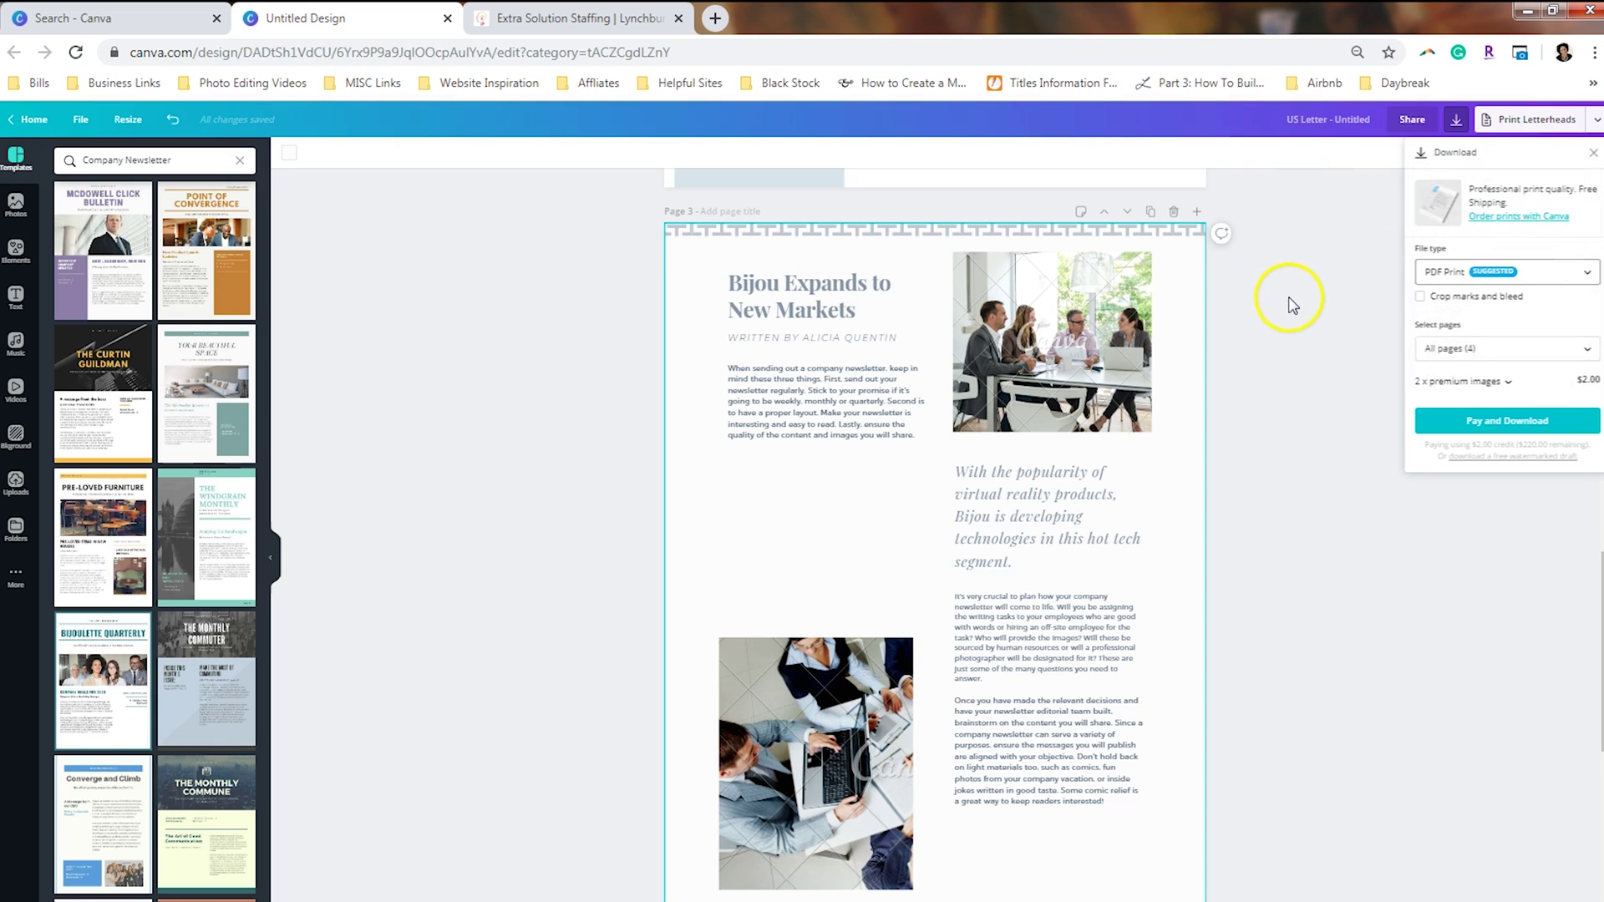
{"action": "left_click", "coordinate": [1281, 297]}
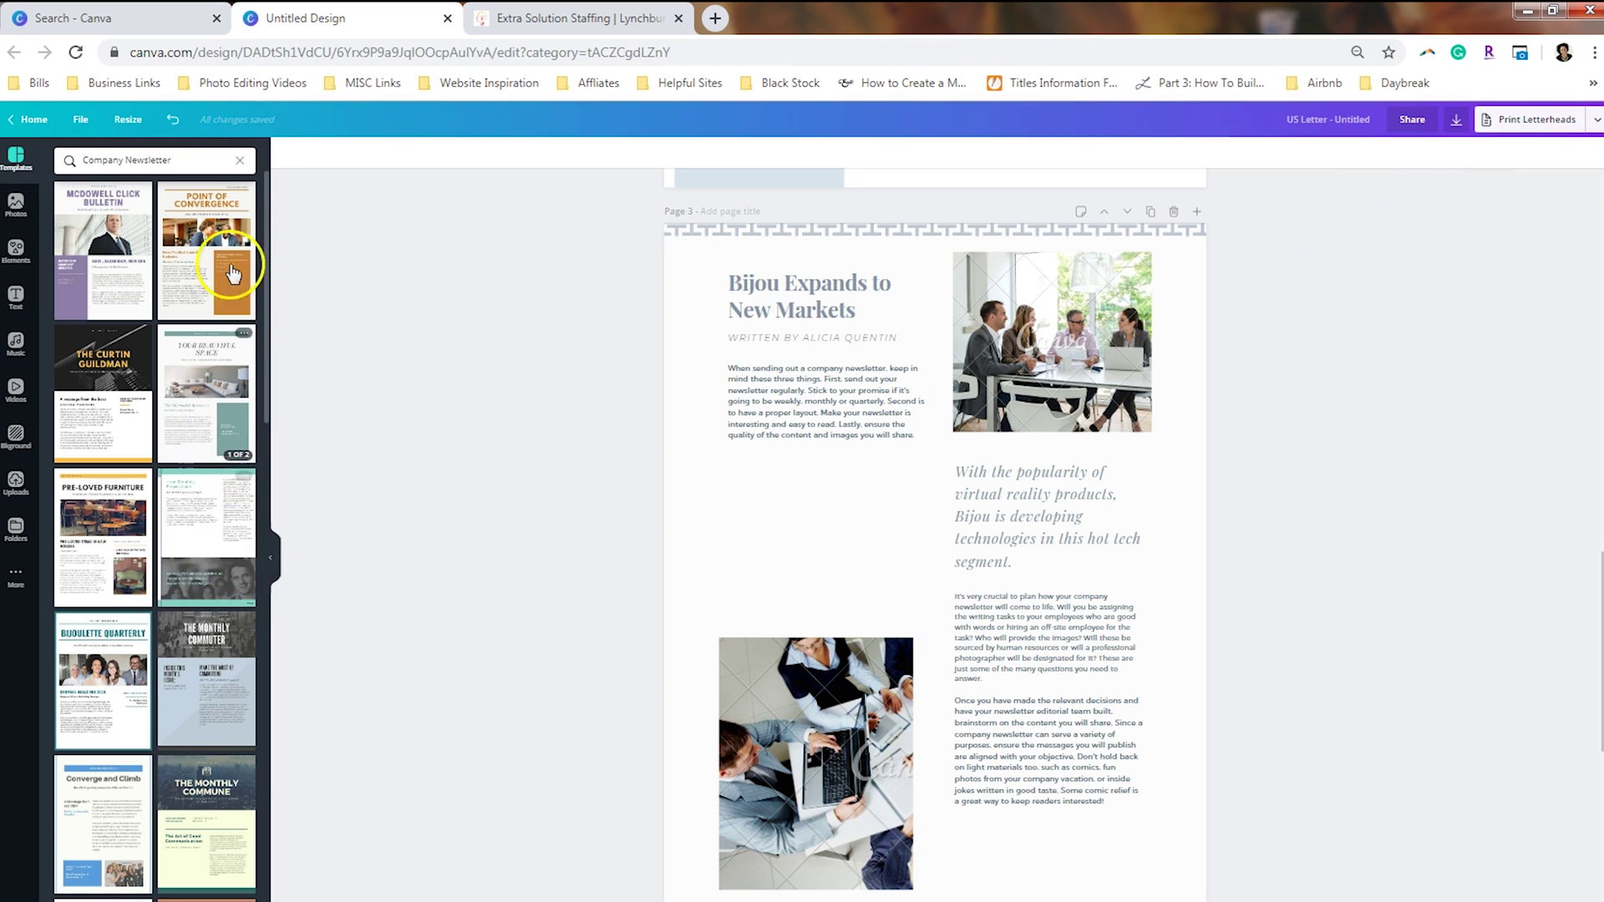
Clear the Company Newsletter template search and browse the other newsletter template categories
{"action": "left_click", "coordinate": [239, 160]}
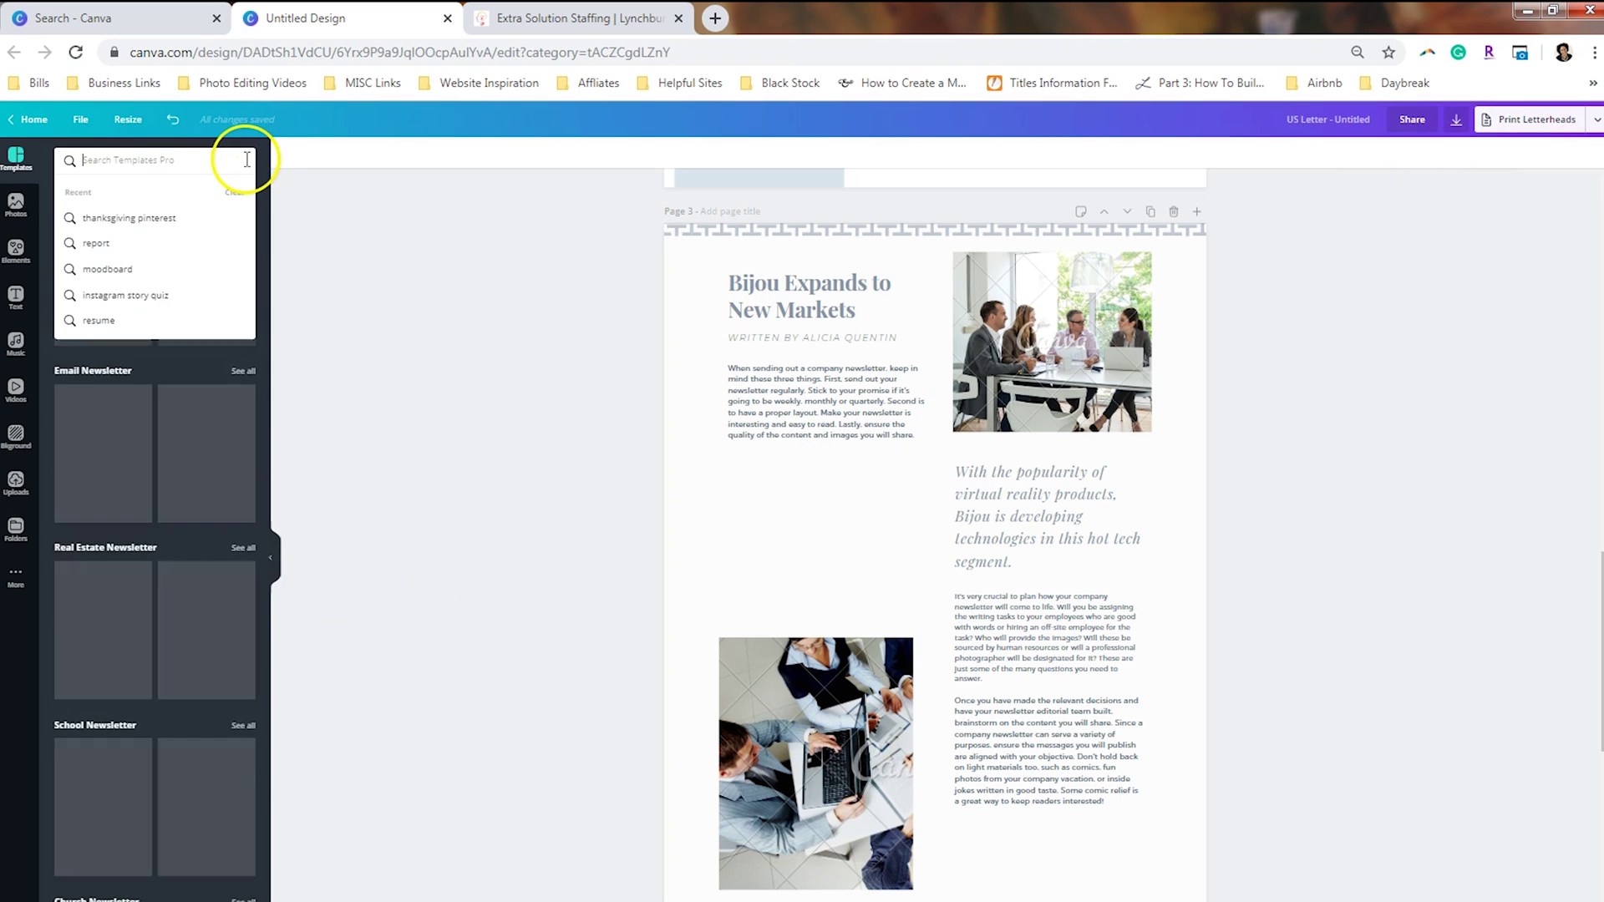
{"action": "left_click", "coordinate": [370, 528]}
{"action": "scroll", "coordinate": [203, 601], "scroll_direction": "down", "scroll_amount": 6}
{"action": "scroll", "coordinate": [189, 608], "scroll_direction": "down", "scroll_amount": 5}
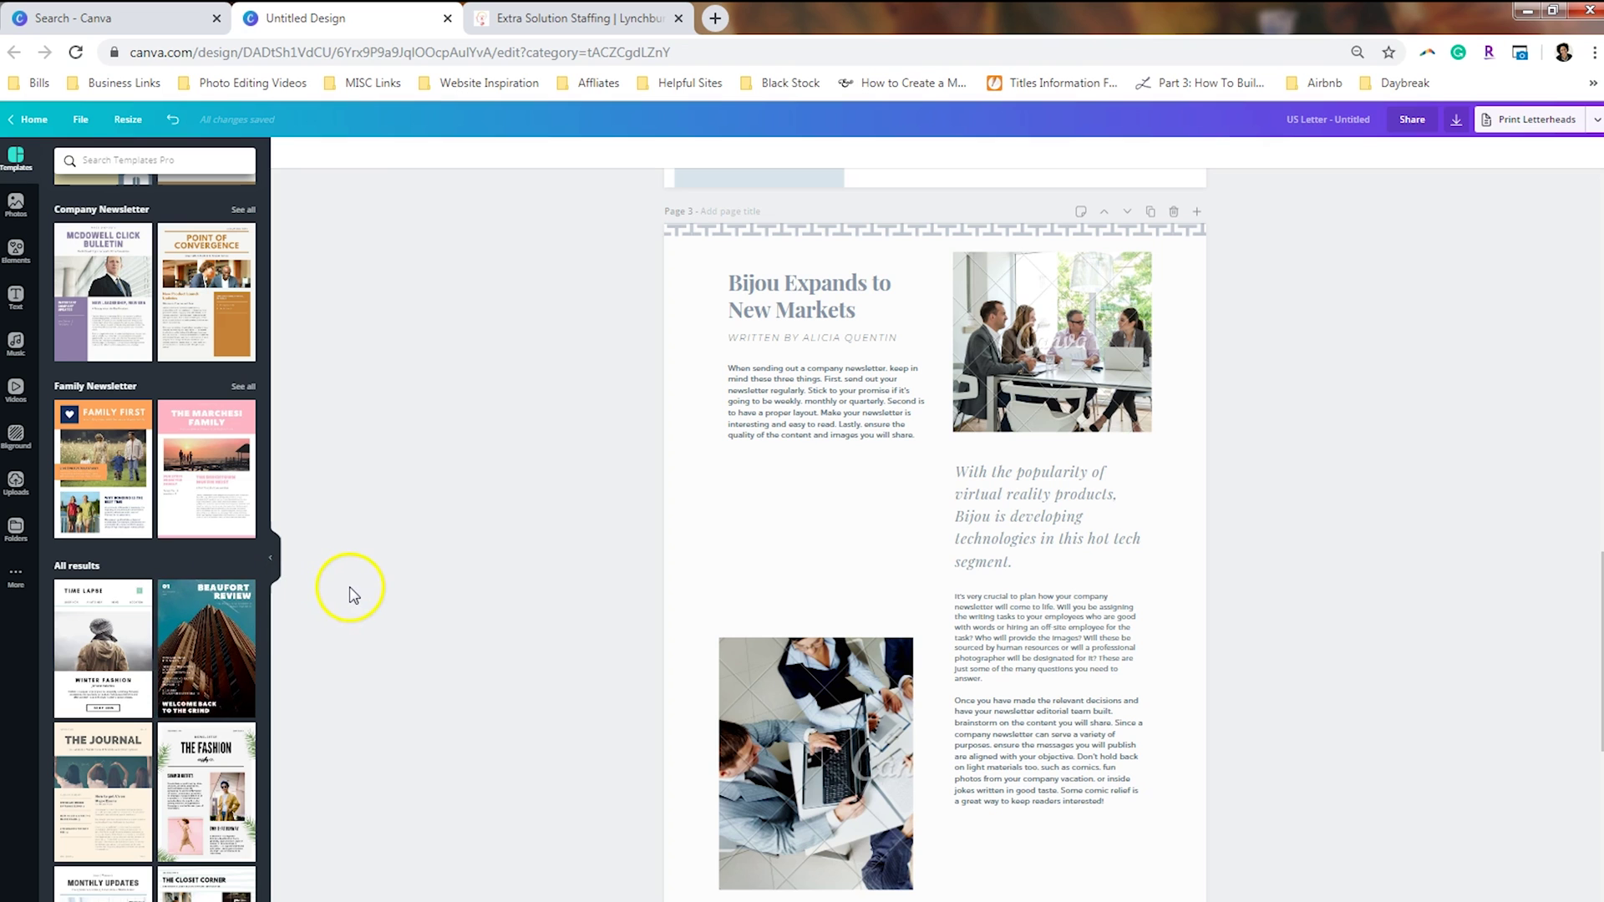
Switch to the Extra Solution Staffing site in Squarespace and open its announcement bar marketing settings
{"action": "left_click", "coordinate": [568, 18]}
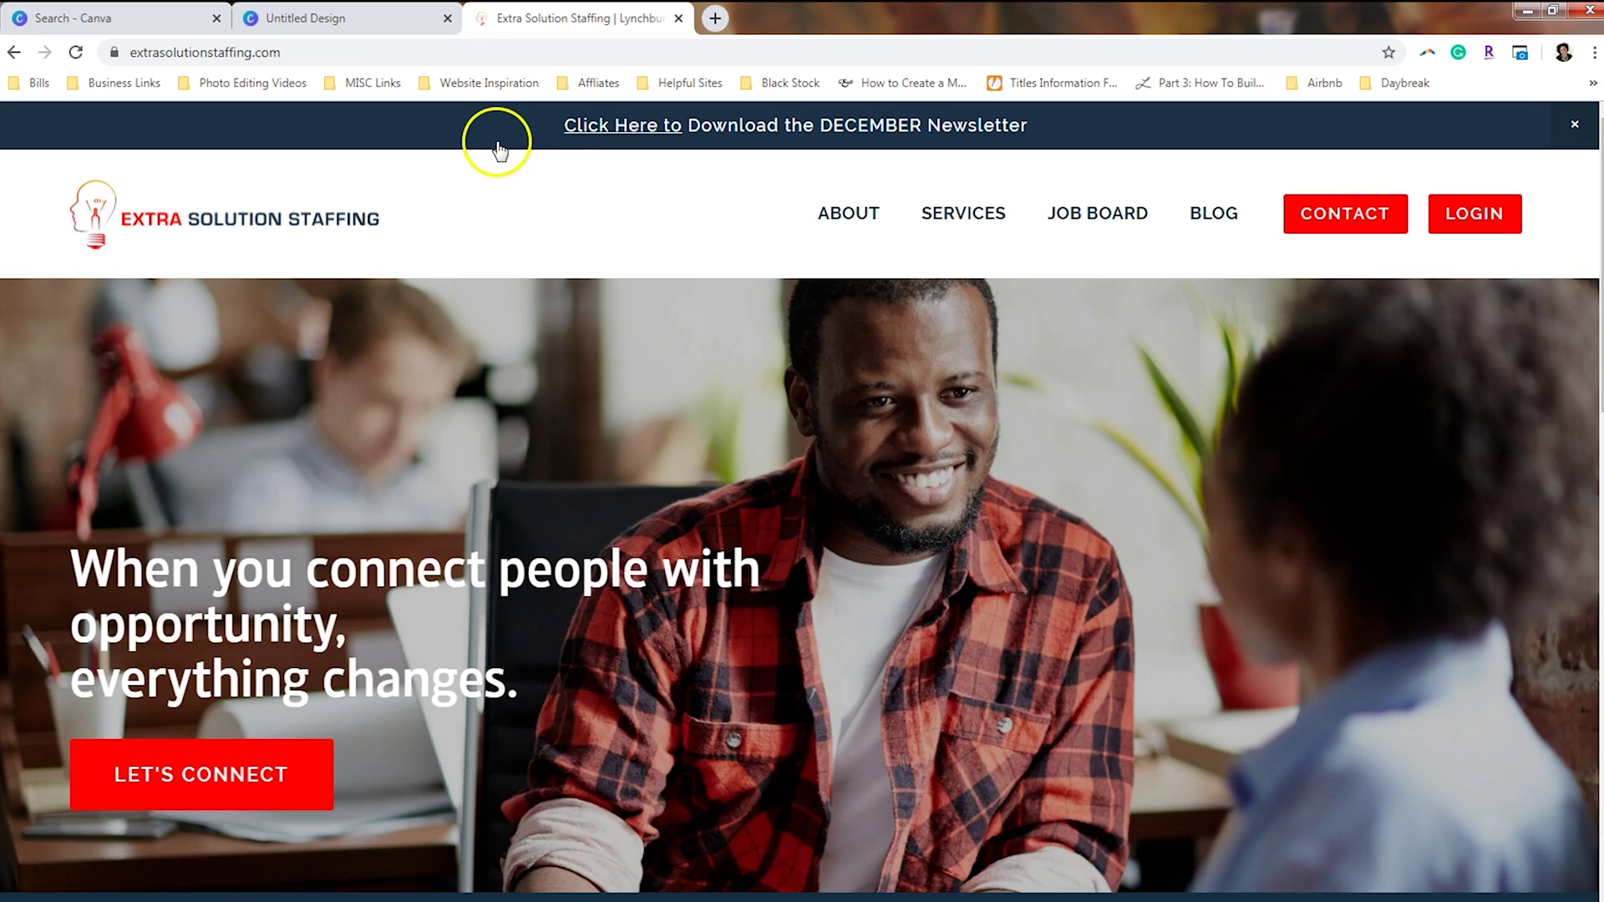
{"action": "left_click", "coordinate": [519, 220]}
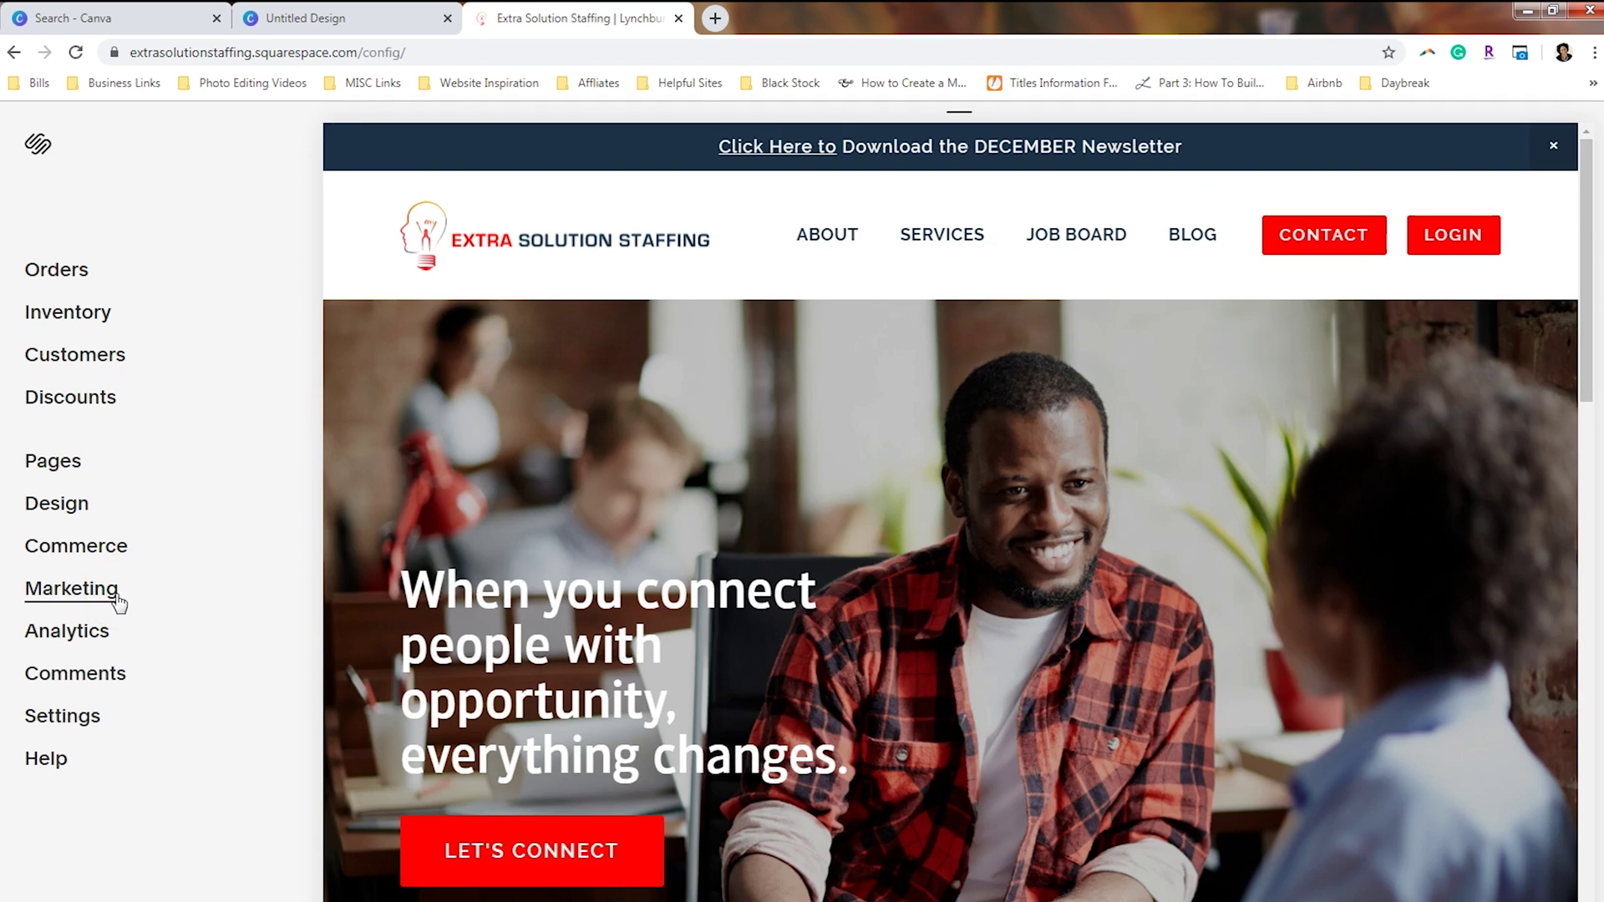
{"action": "left_click", "coordinate": [120, 600]}
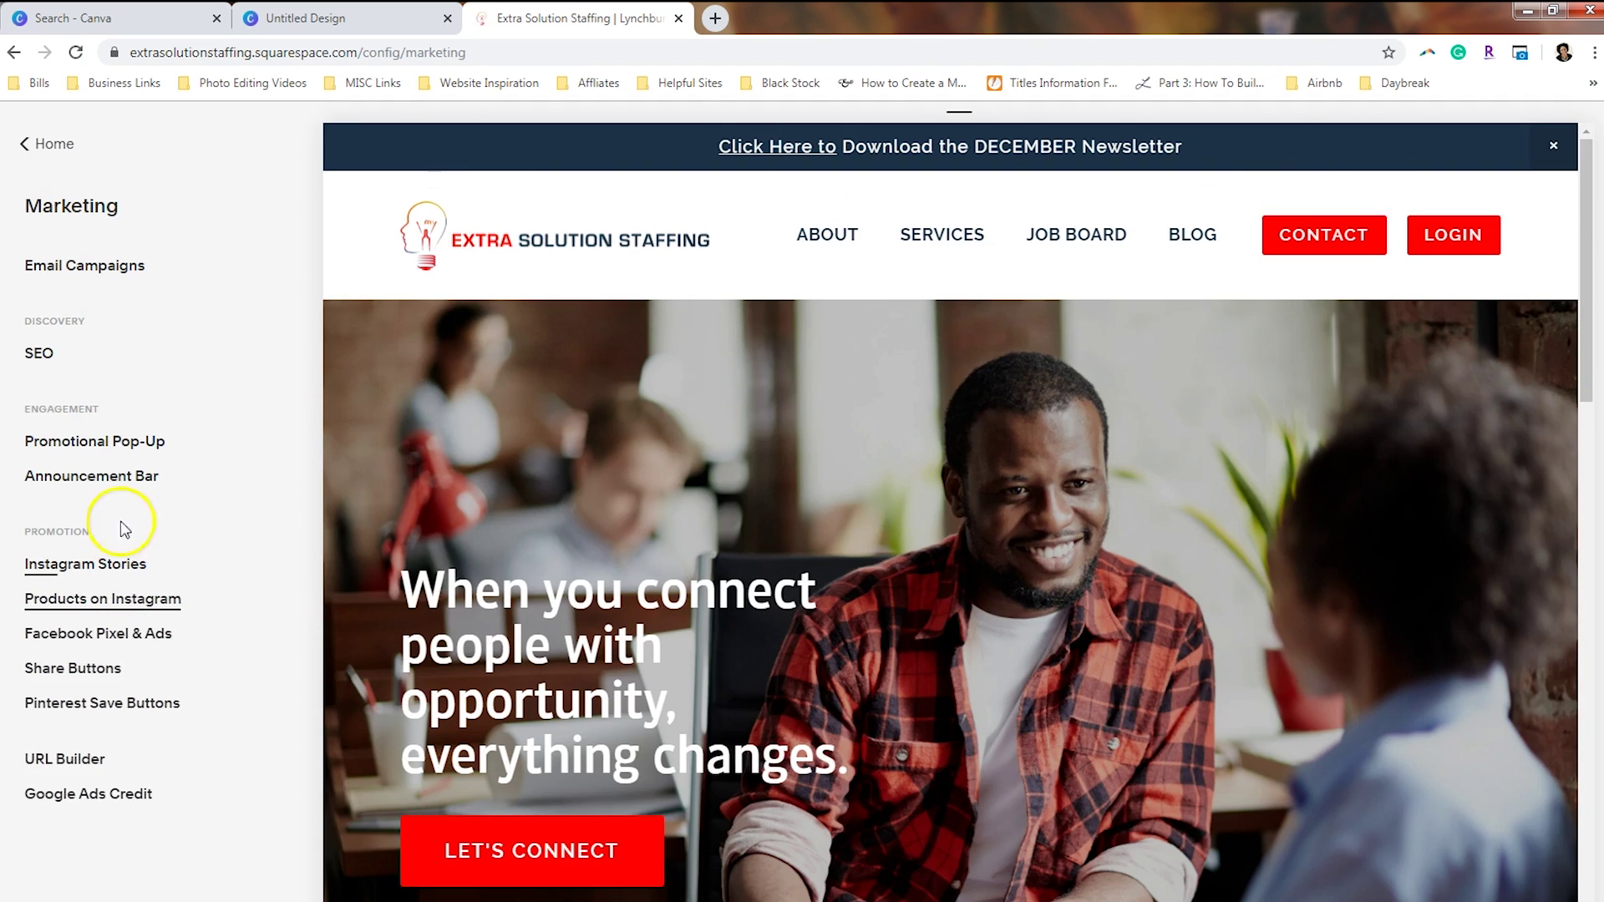
{"action": "left_click", "coordinate": [124, 489]}
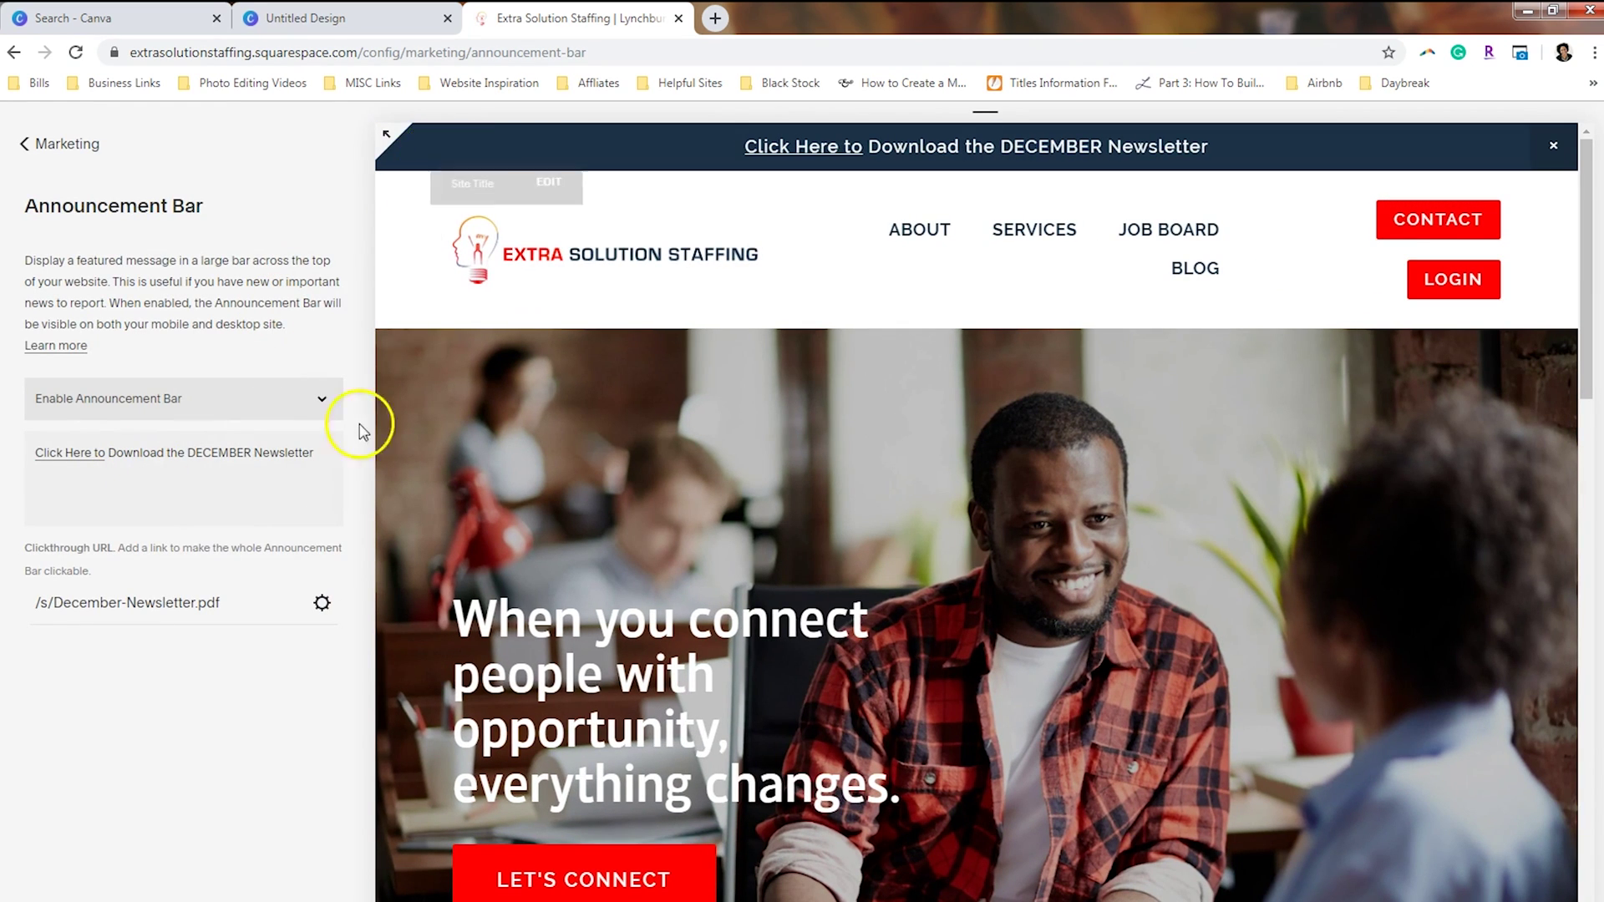
Disable the site's announcement bar and enable it again
{"action": "left_click", "coordinate": [320, 401]}
{"action": "left_click", "coordinate": [299, 428]}
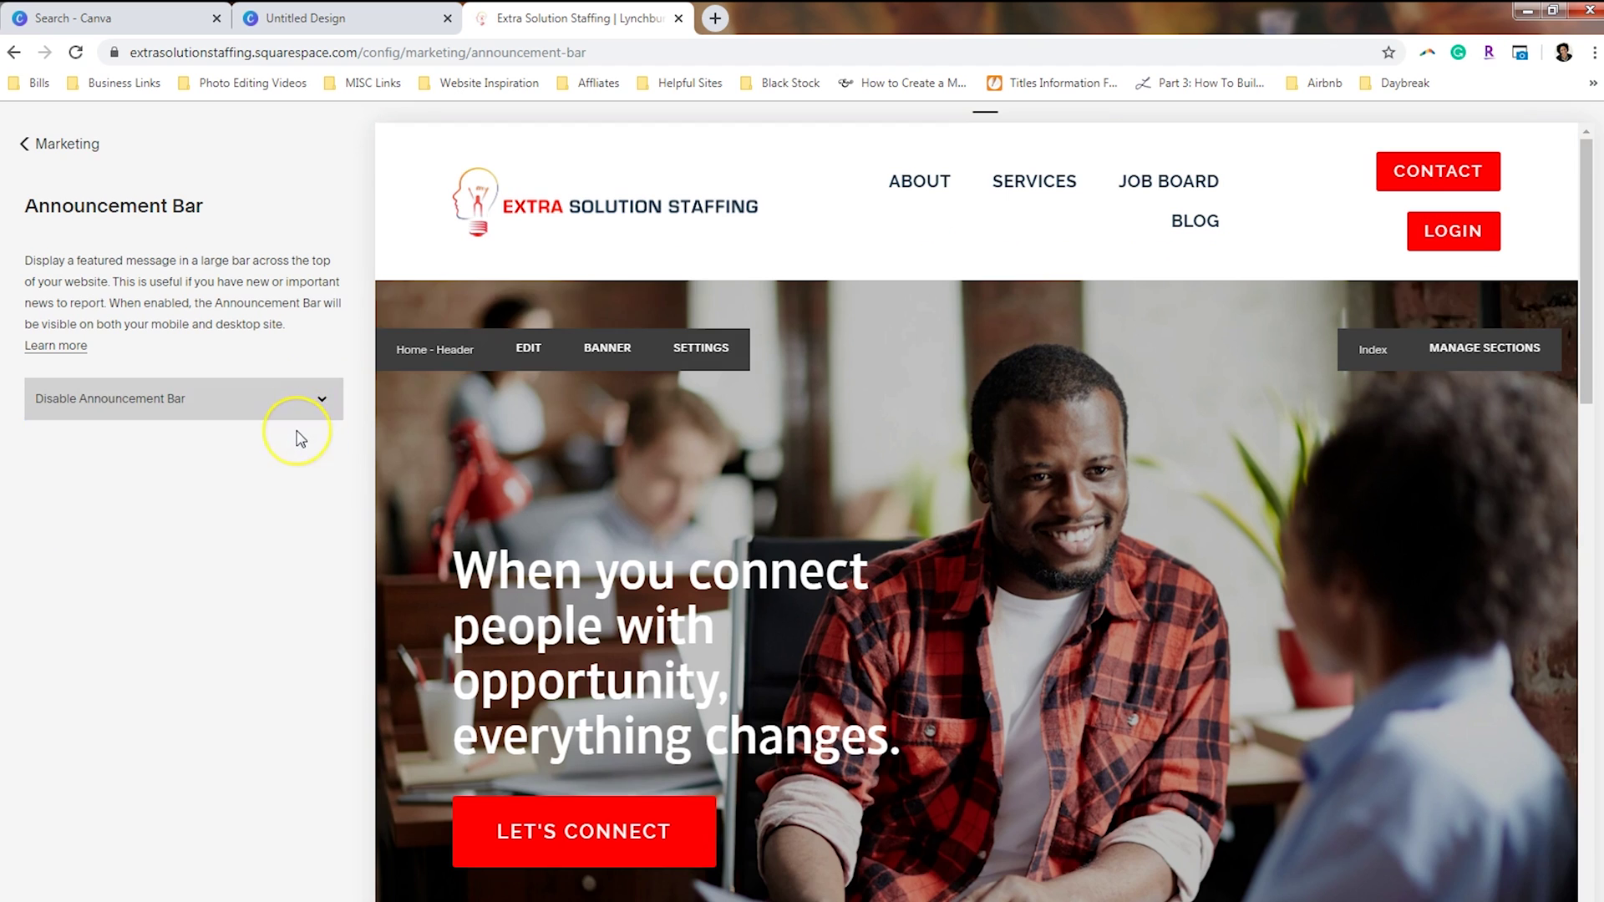
{"action": "left_click", "coordinate": [288, 409]}
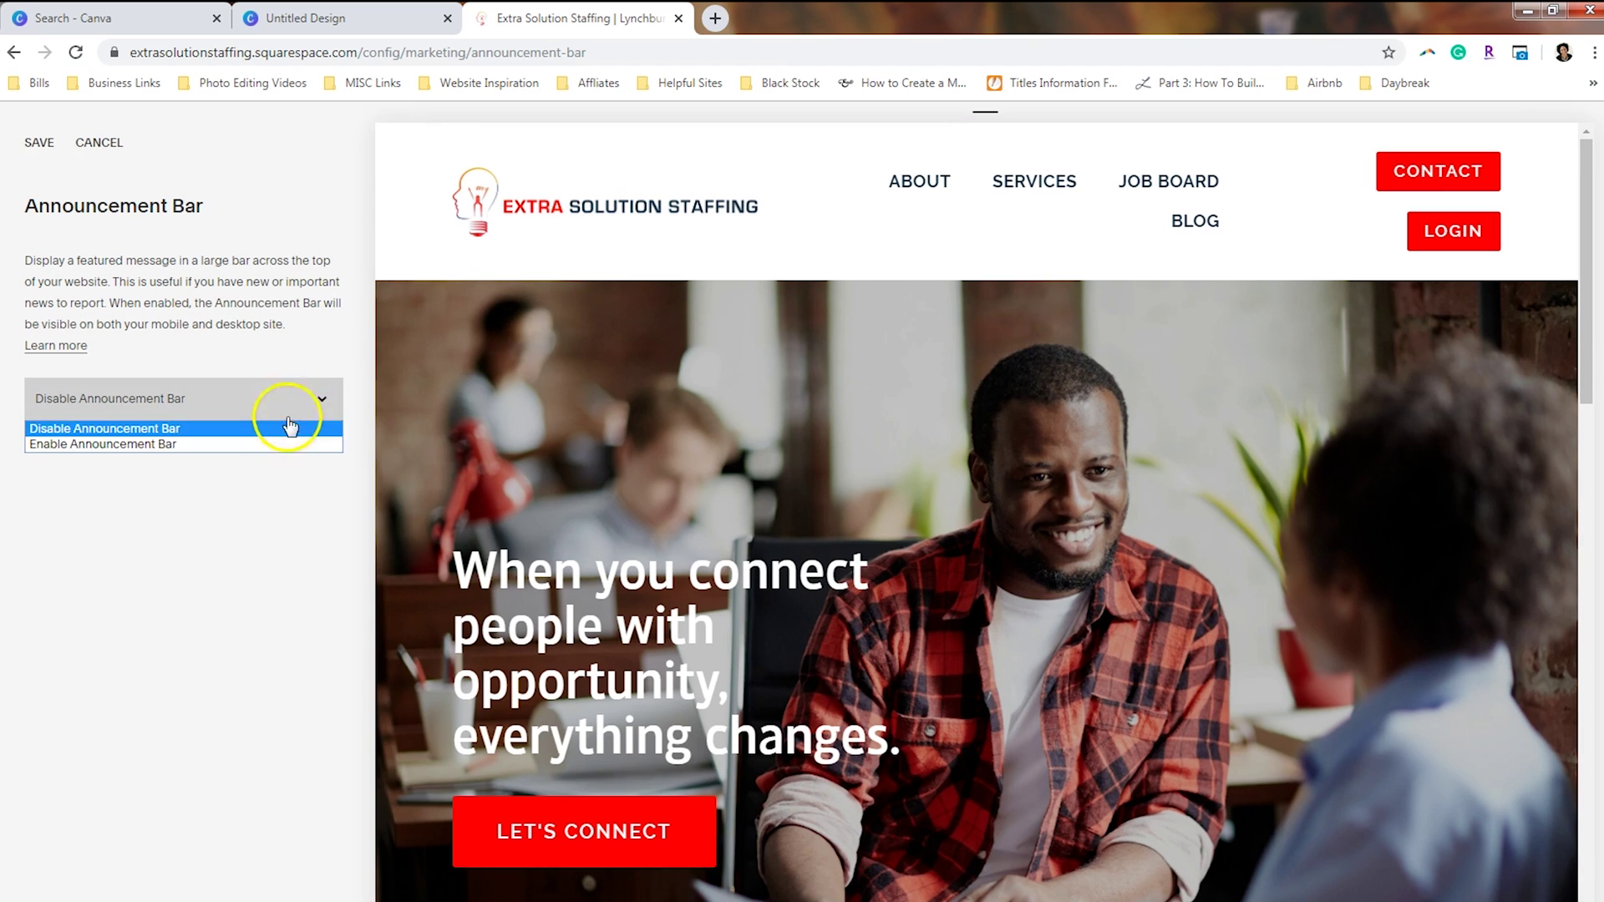
{"action": "left_click", "coordinate": [280, 442]}
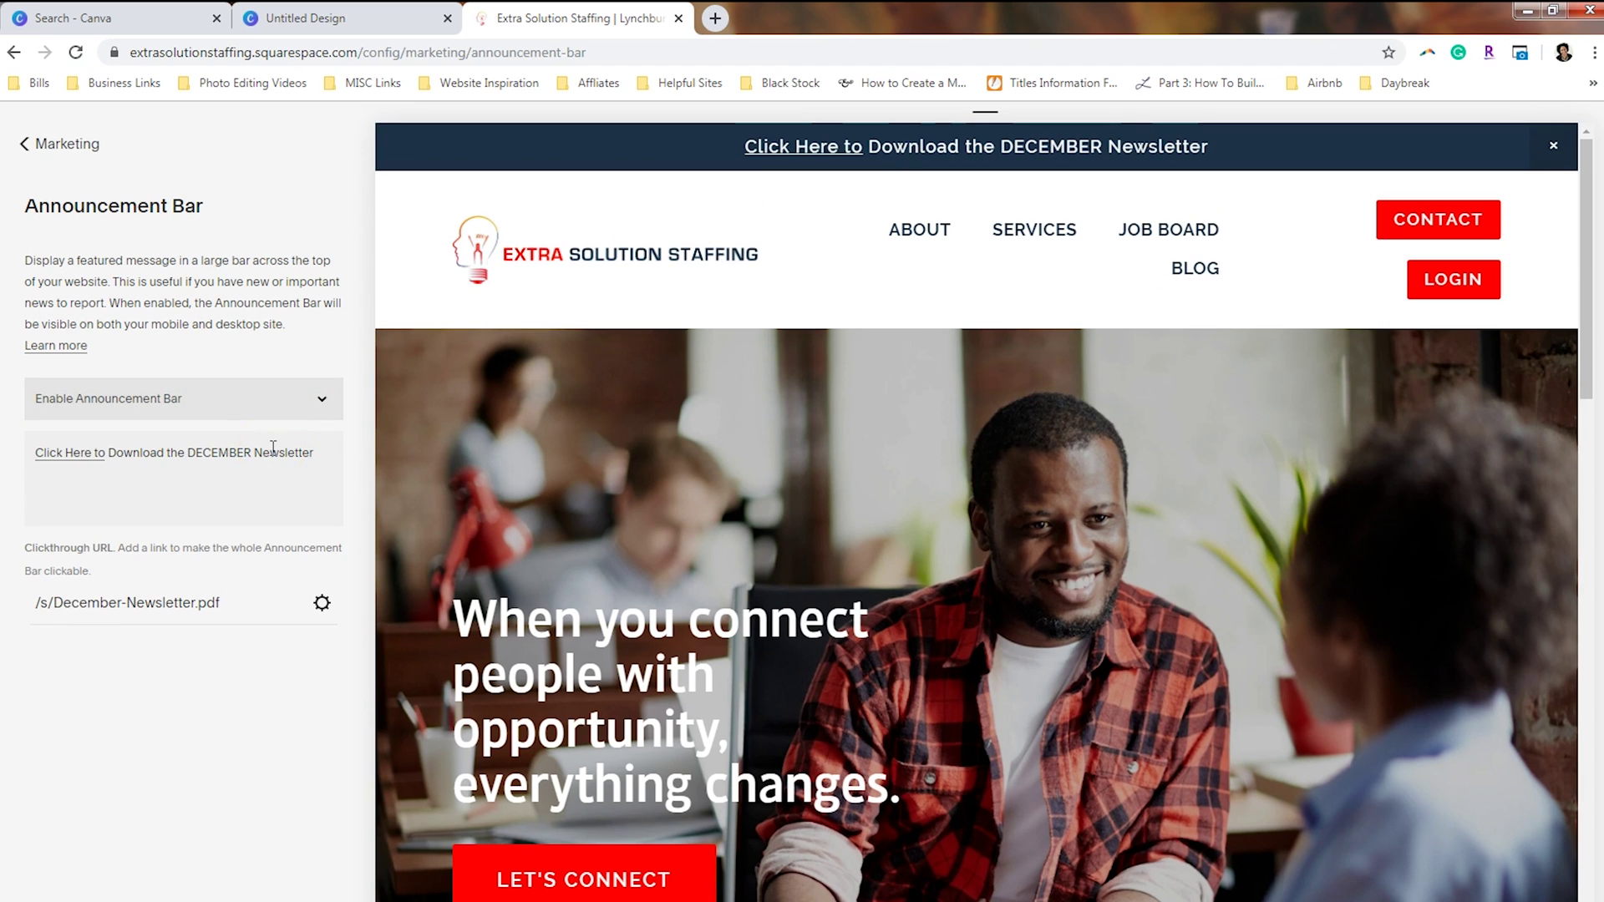
Review the announcement bar text and the file its clickthrough link uses, and close the link editor
{"action": "left_click", "coordinate": [100, 448]}
{"action": "left_click", "coordinate": [168, 463]}
{"action": "left_click", "coordinate": [322, 603]}
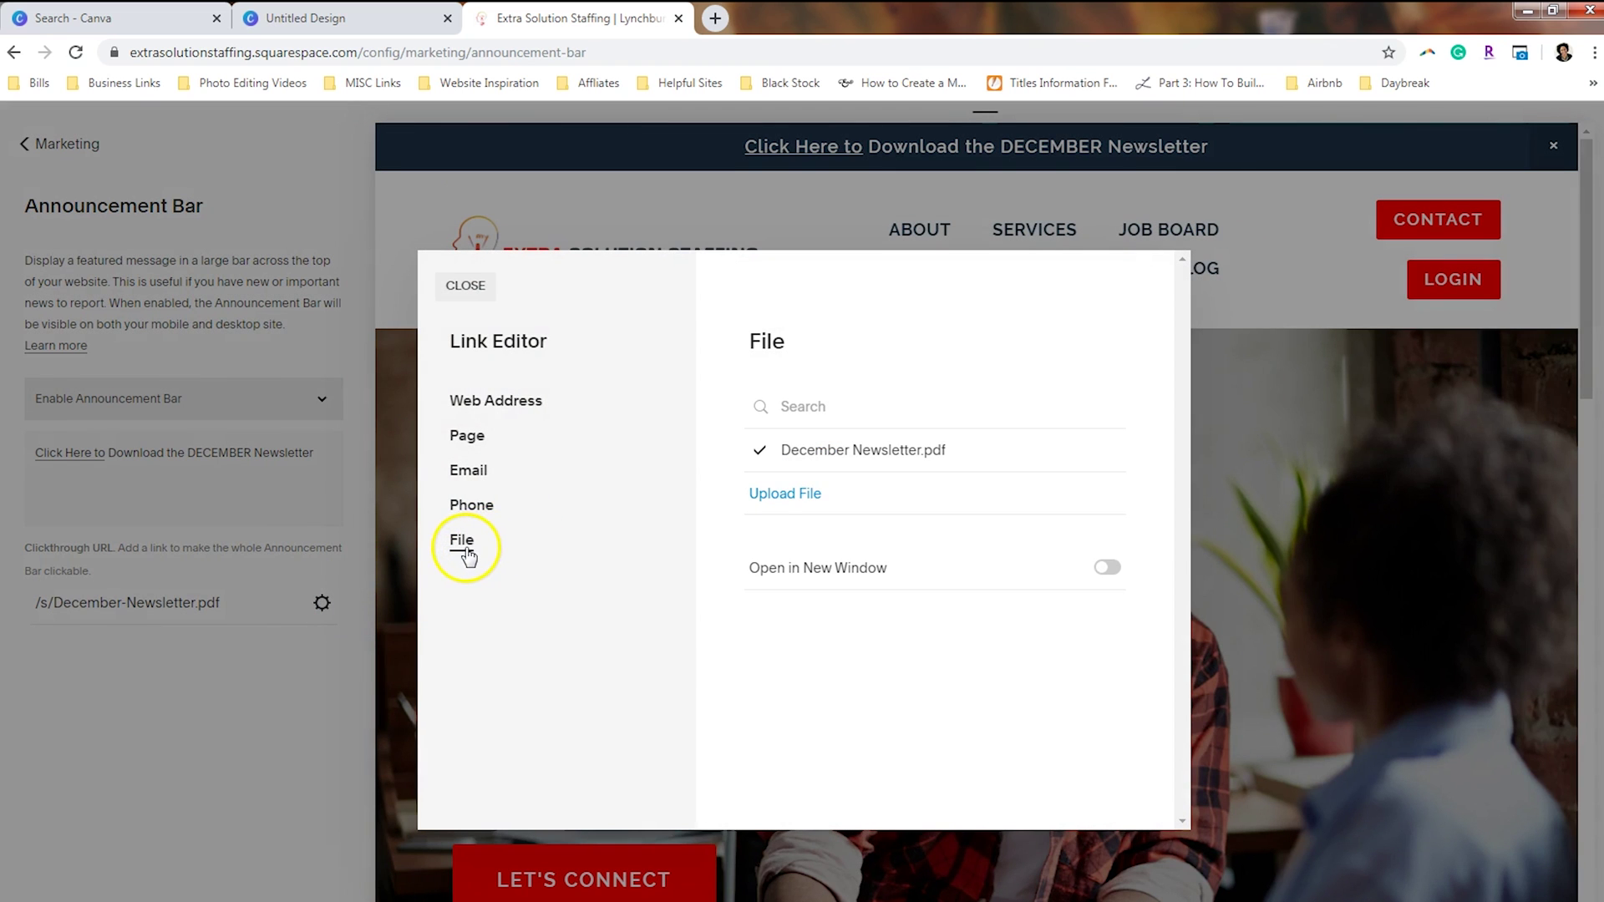
{"action": "mouse_move", "coordinate": [925, 465]}
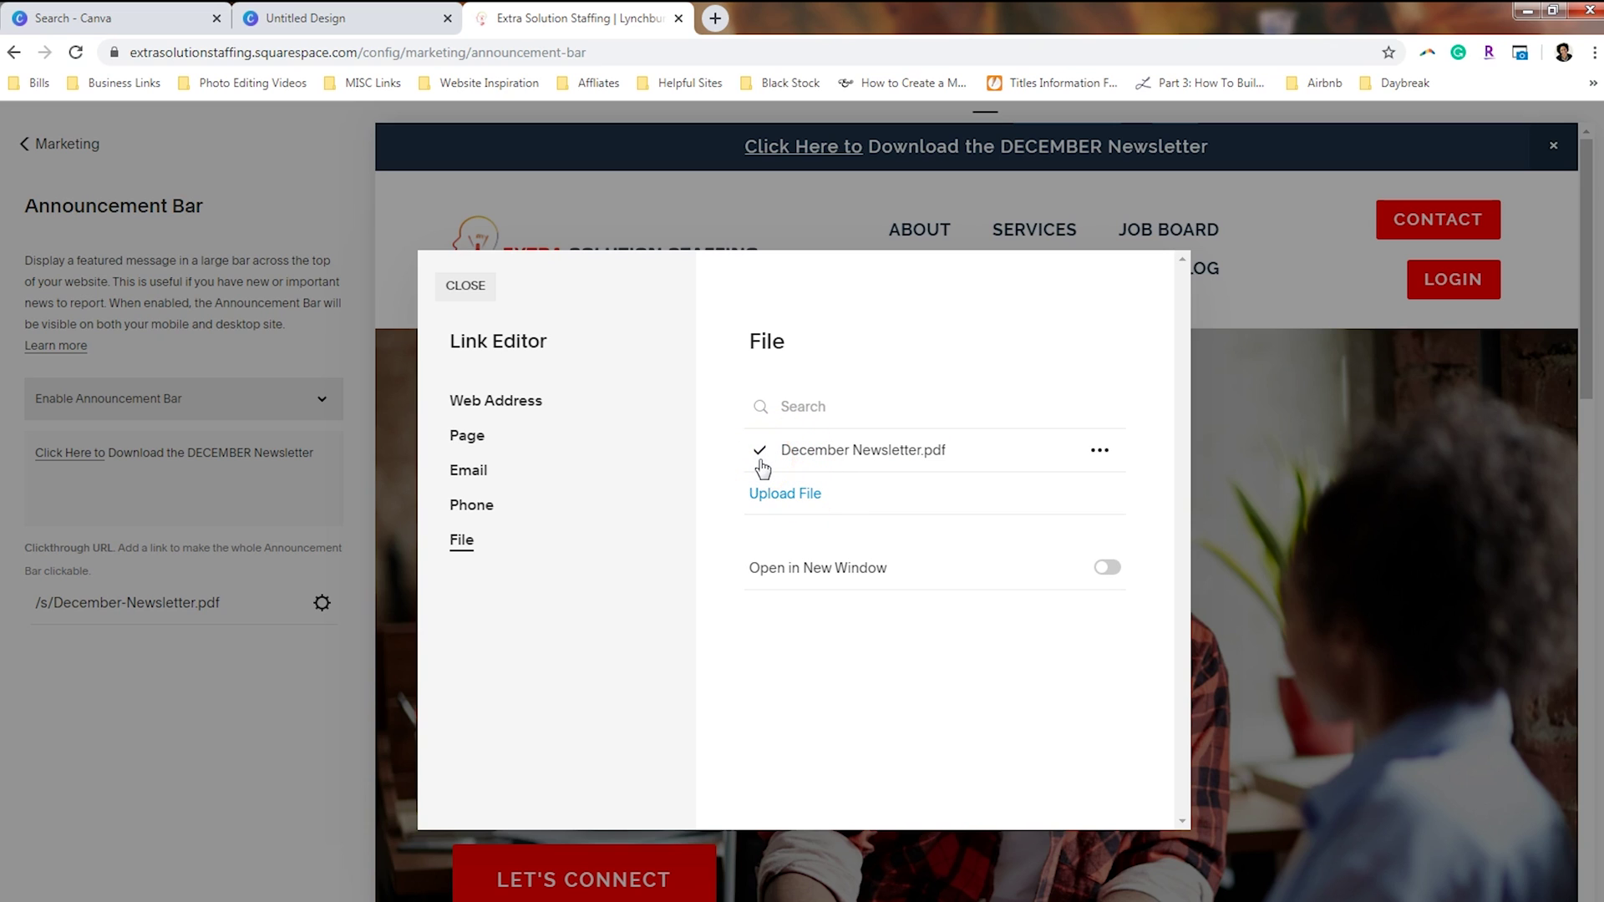
{"action": "left_click", "coordinate": [465, 288]}
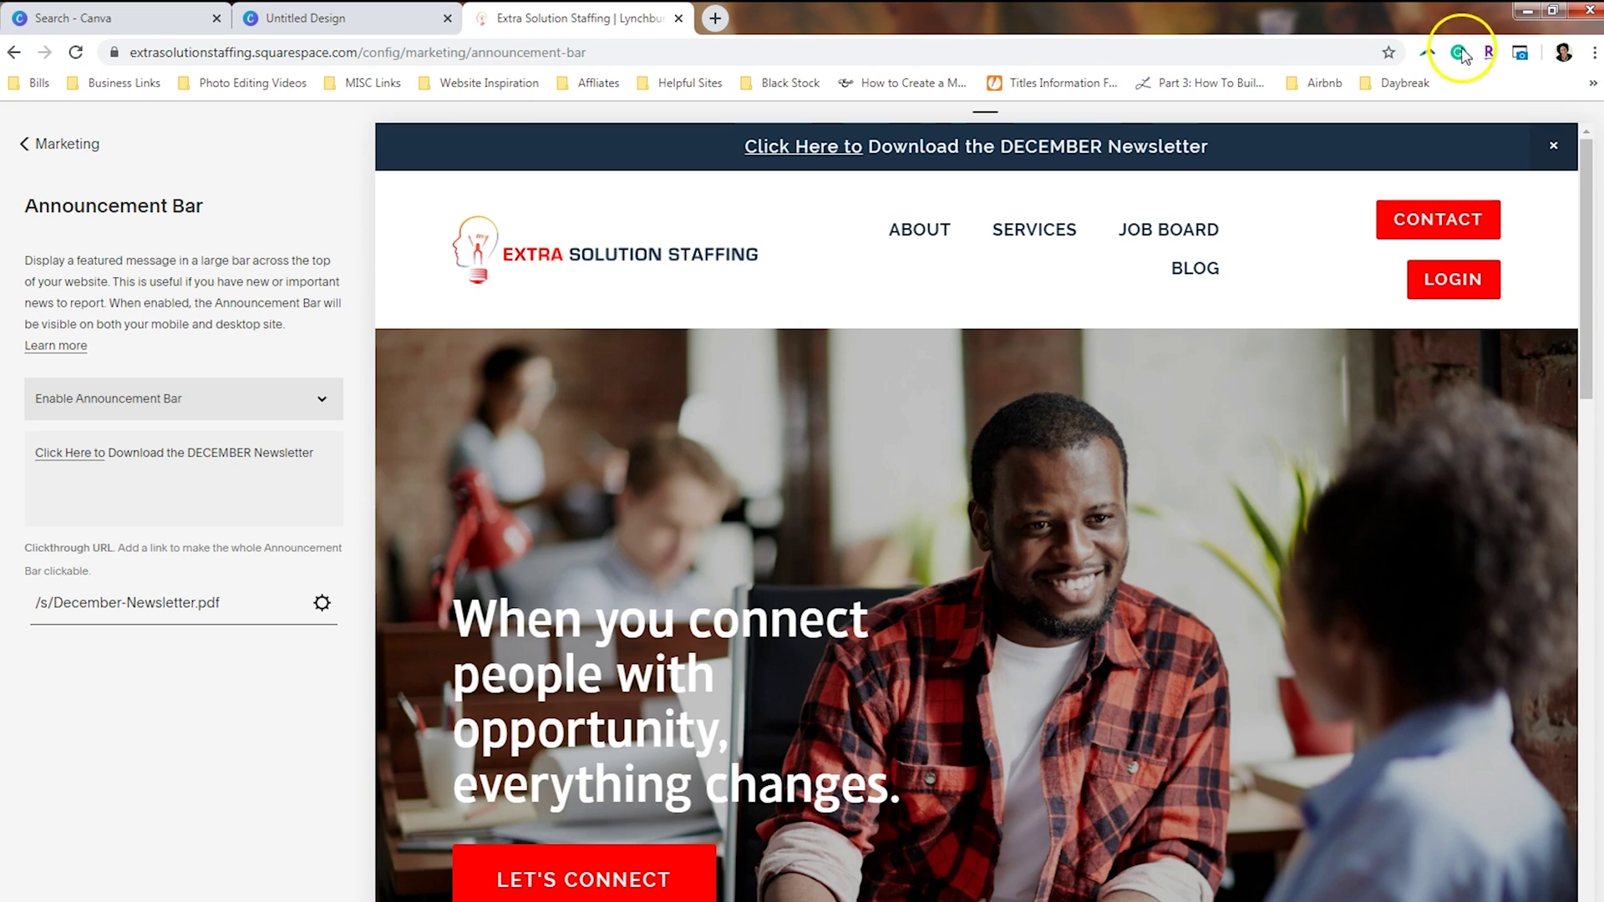
Open an incognito window and visit extrasolutionstaffing.com/newsletter
{"action": "left_click", "coordinate": [1594, 52]}
{"action": "left_click", "coordinate": [1512, 133]}
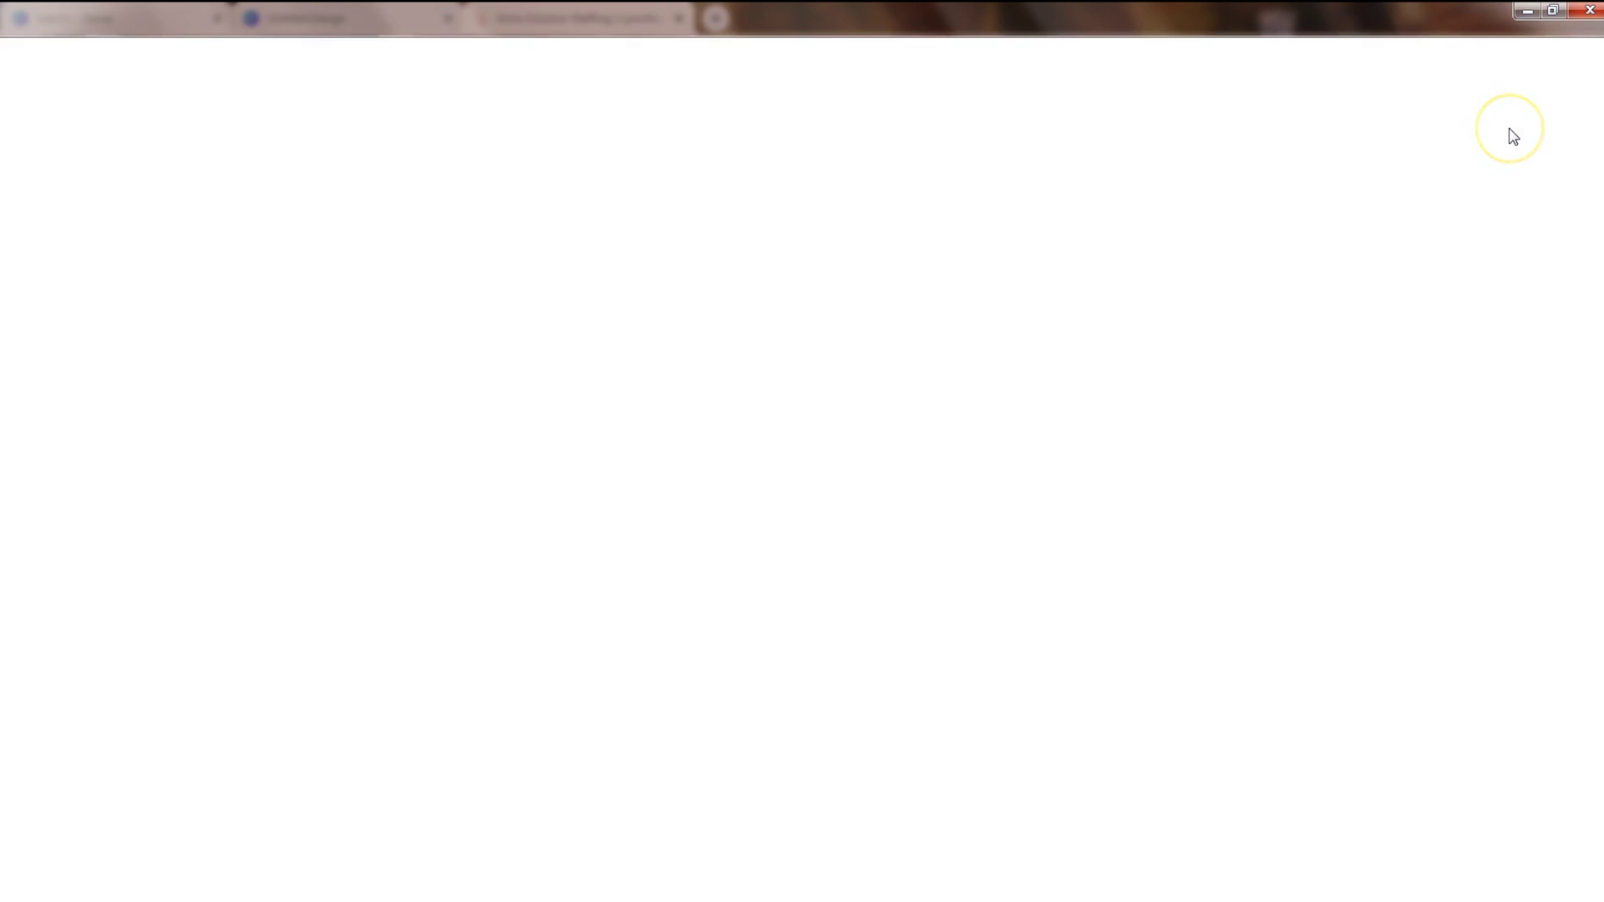
{"action": "type", "text": "extrasolutionstaffing.com"}
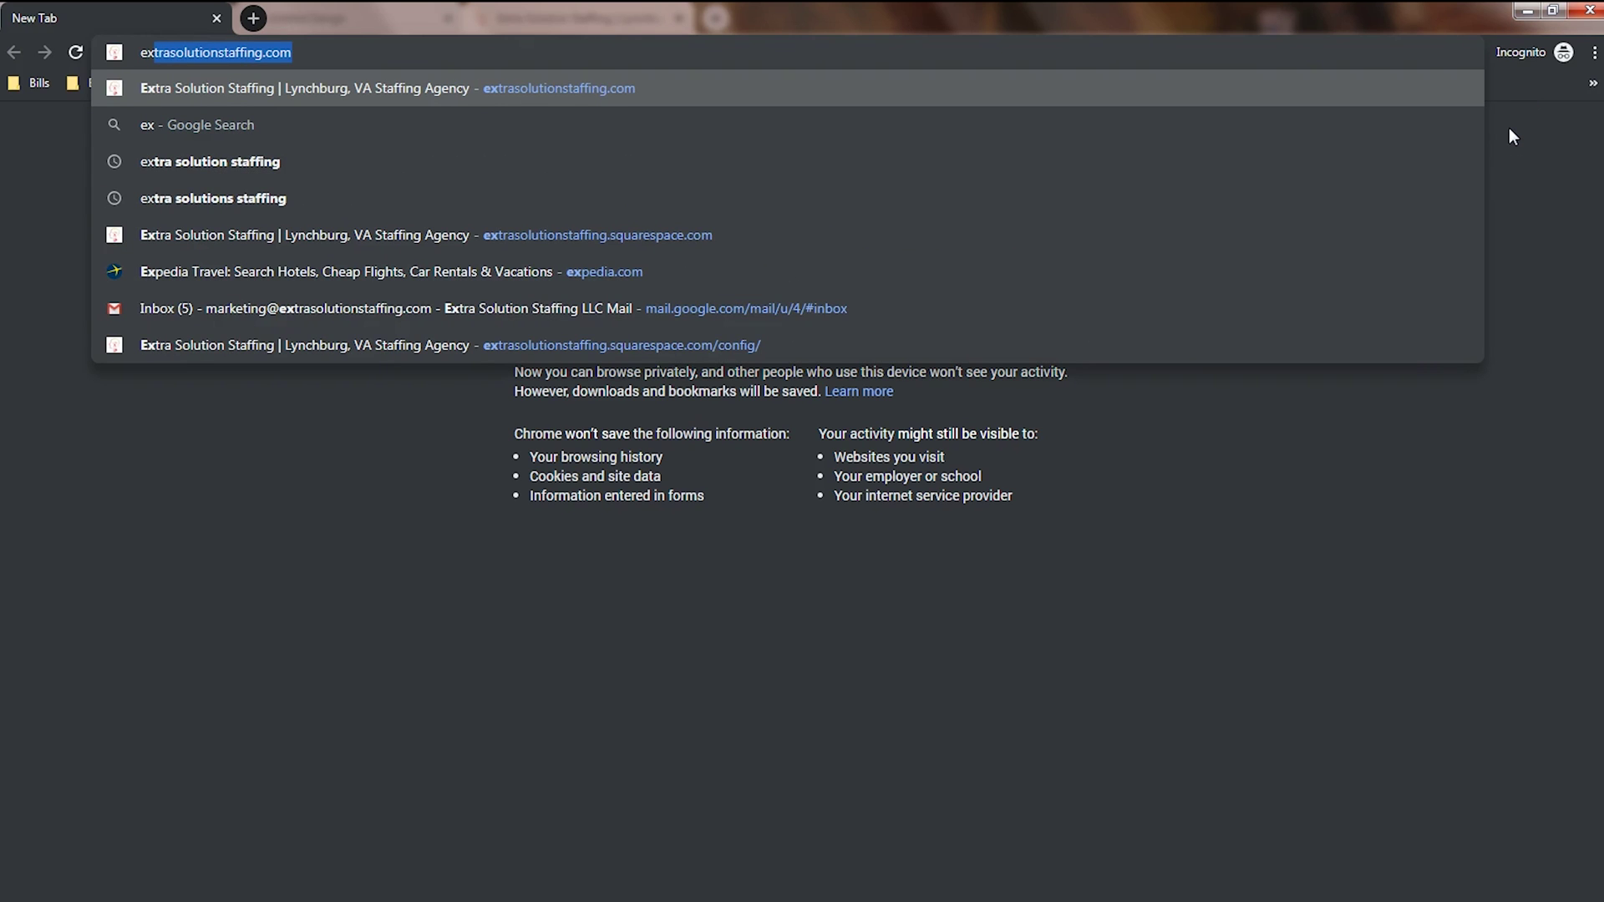
{"action": "key", "text": "Right"}
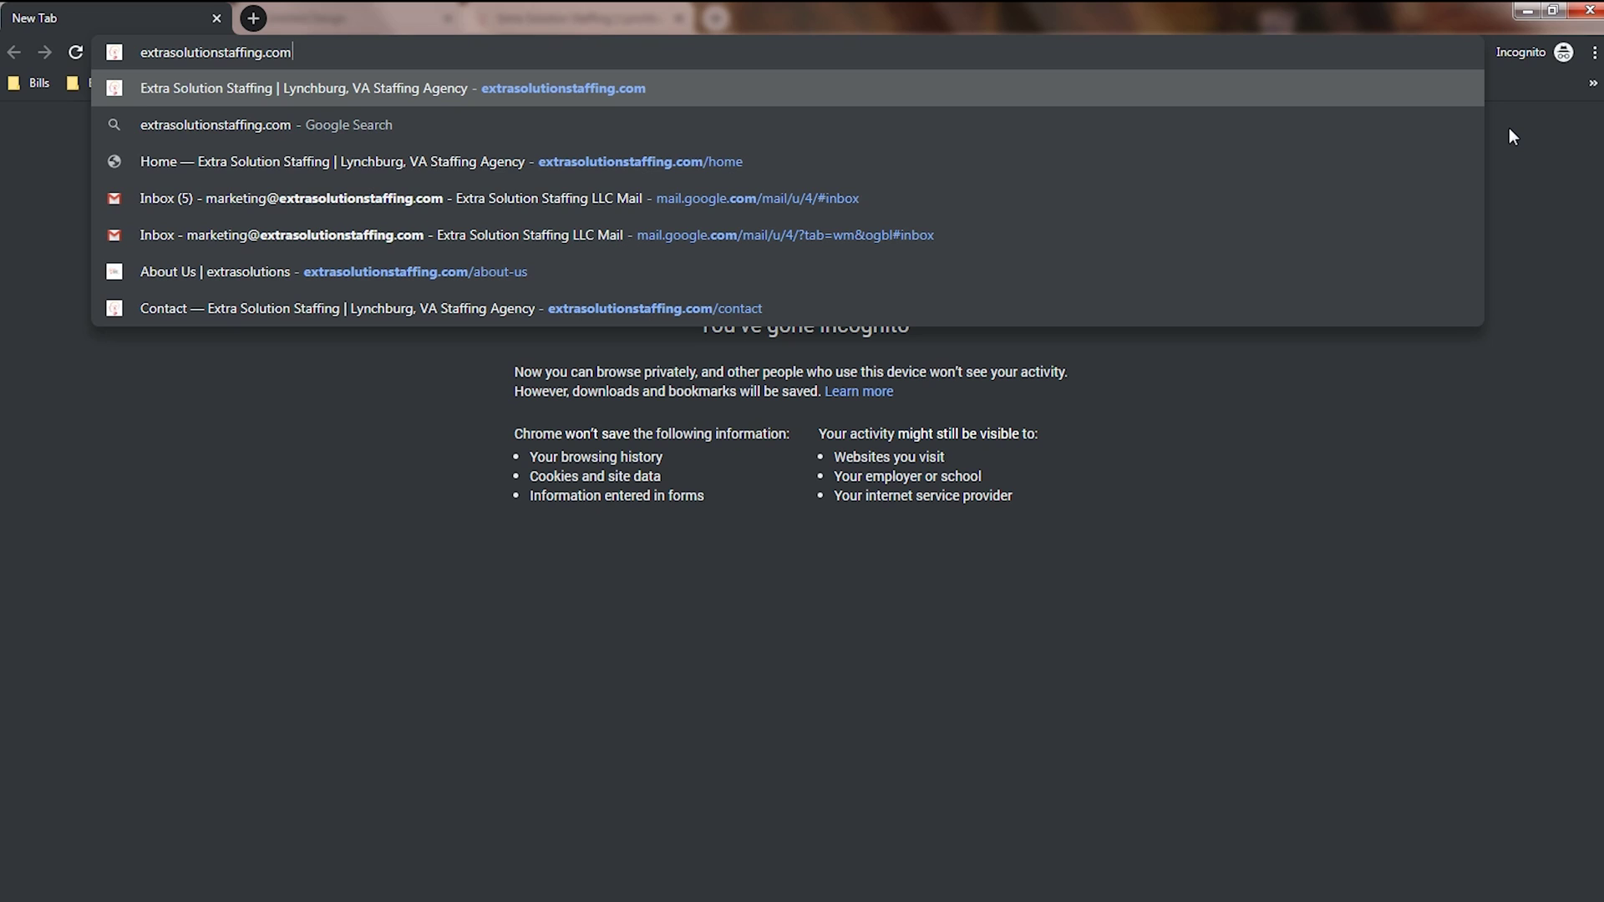
{"action": "type", "text": "/news;e"}
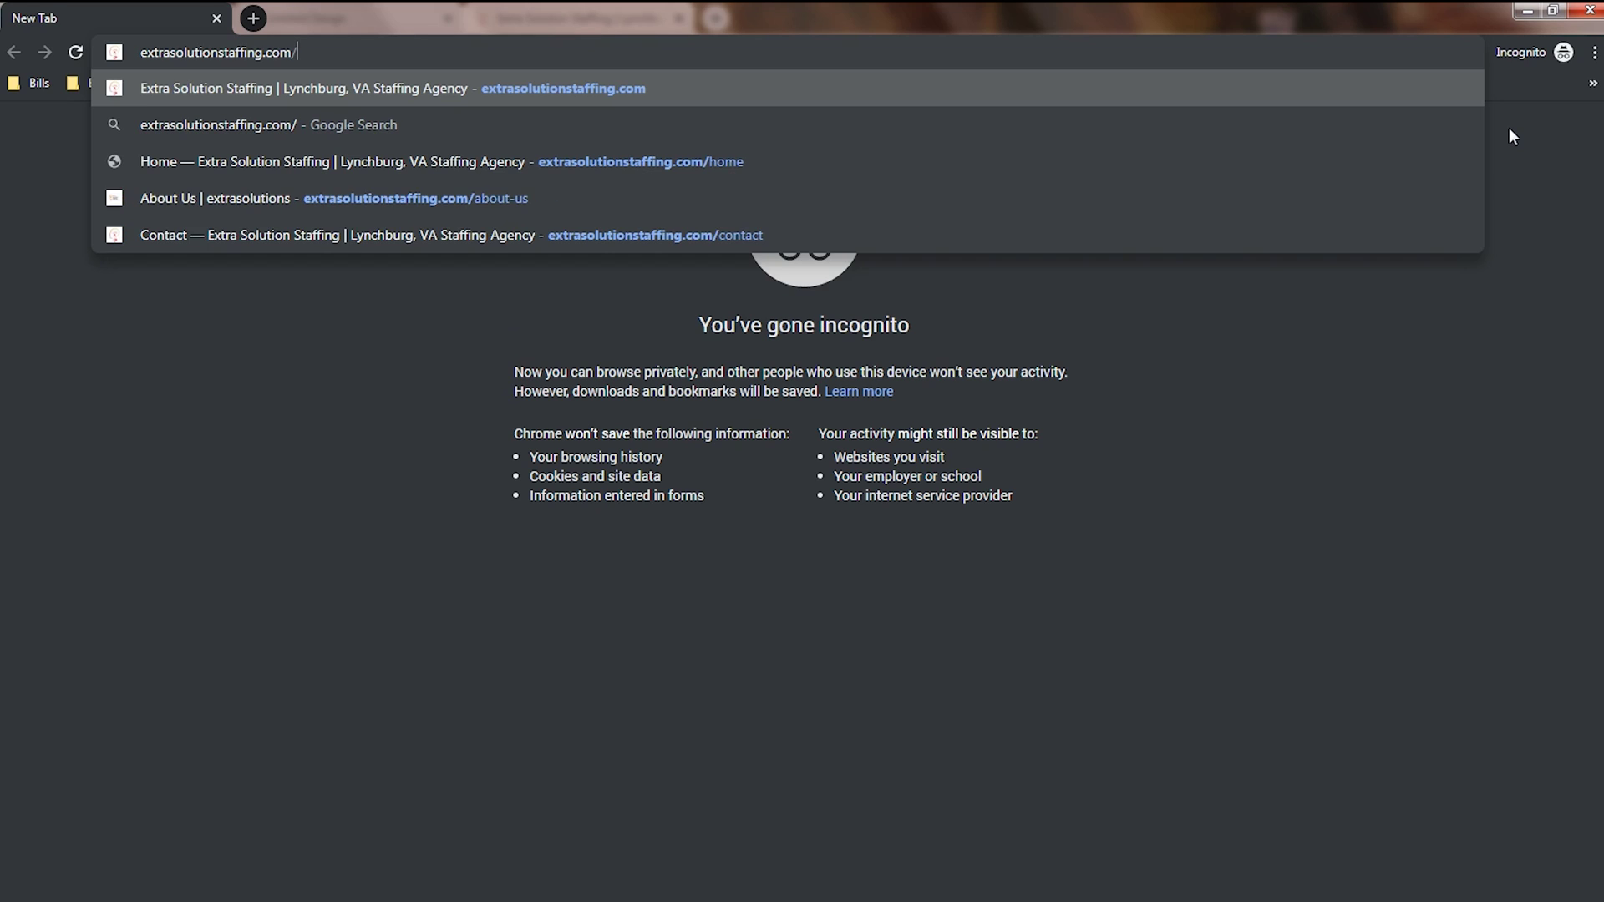
{"action": "key", "text": "BackSpace"}
{"action": "key", "text": "BackSpace"}
{"action": "type", "text": "letter"}
{"action": "key", "text": "Return"}
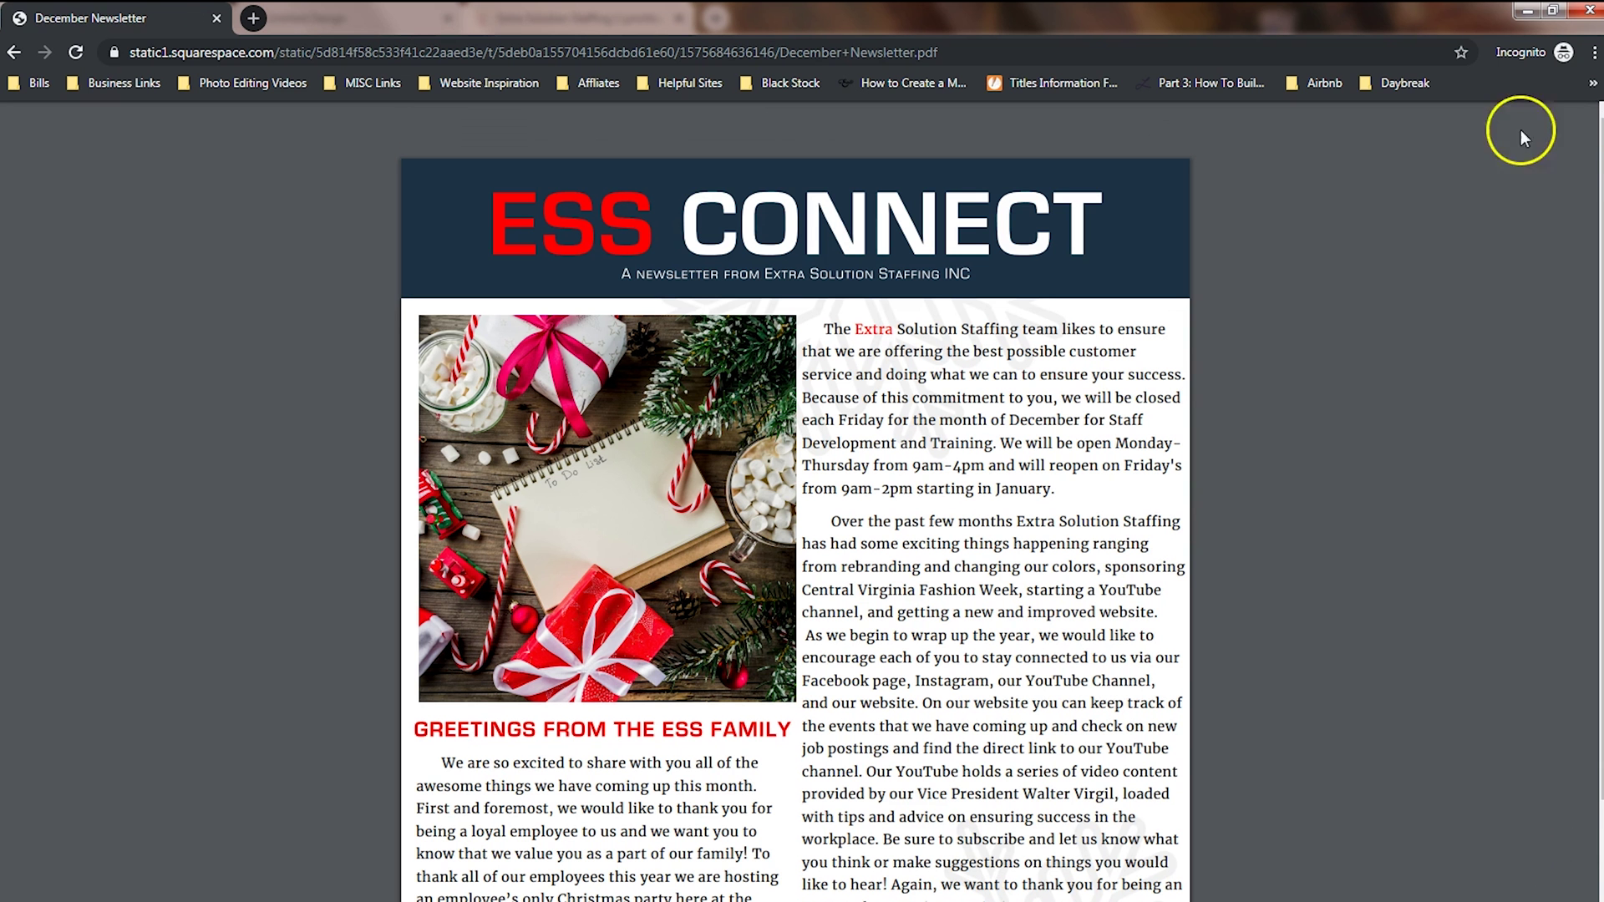
Look through the December newsletter PDF from start to end and back, and close the incognito window
{"action": "left_click_drag", "start_coordinate": [1597, 226], "coordinate": [1595, 396]}
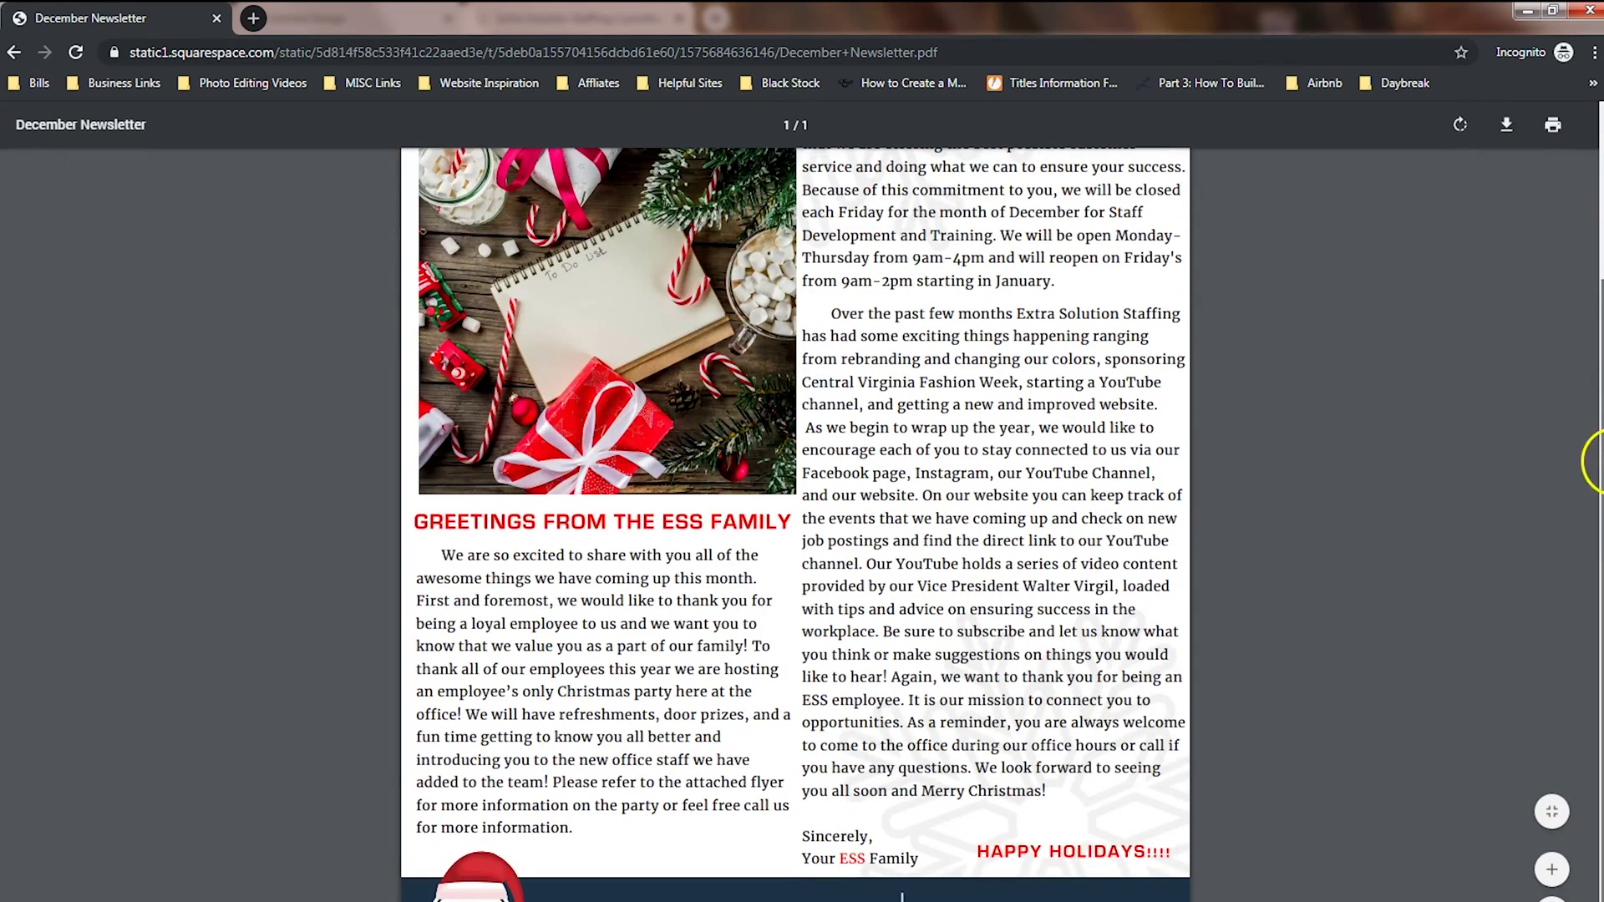
{"action": "left_click_drag", "start_coordinate": [1592, 340], "coordinate": [1590, 125]}
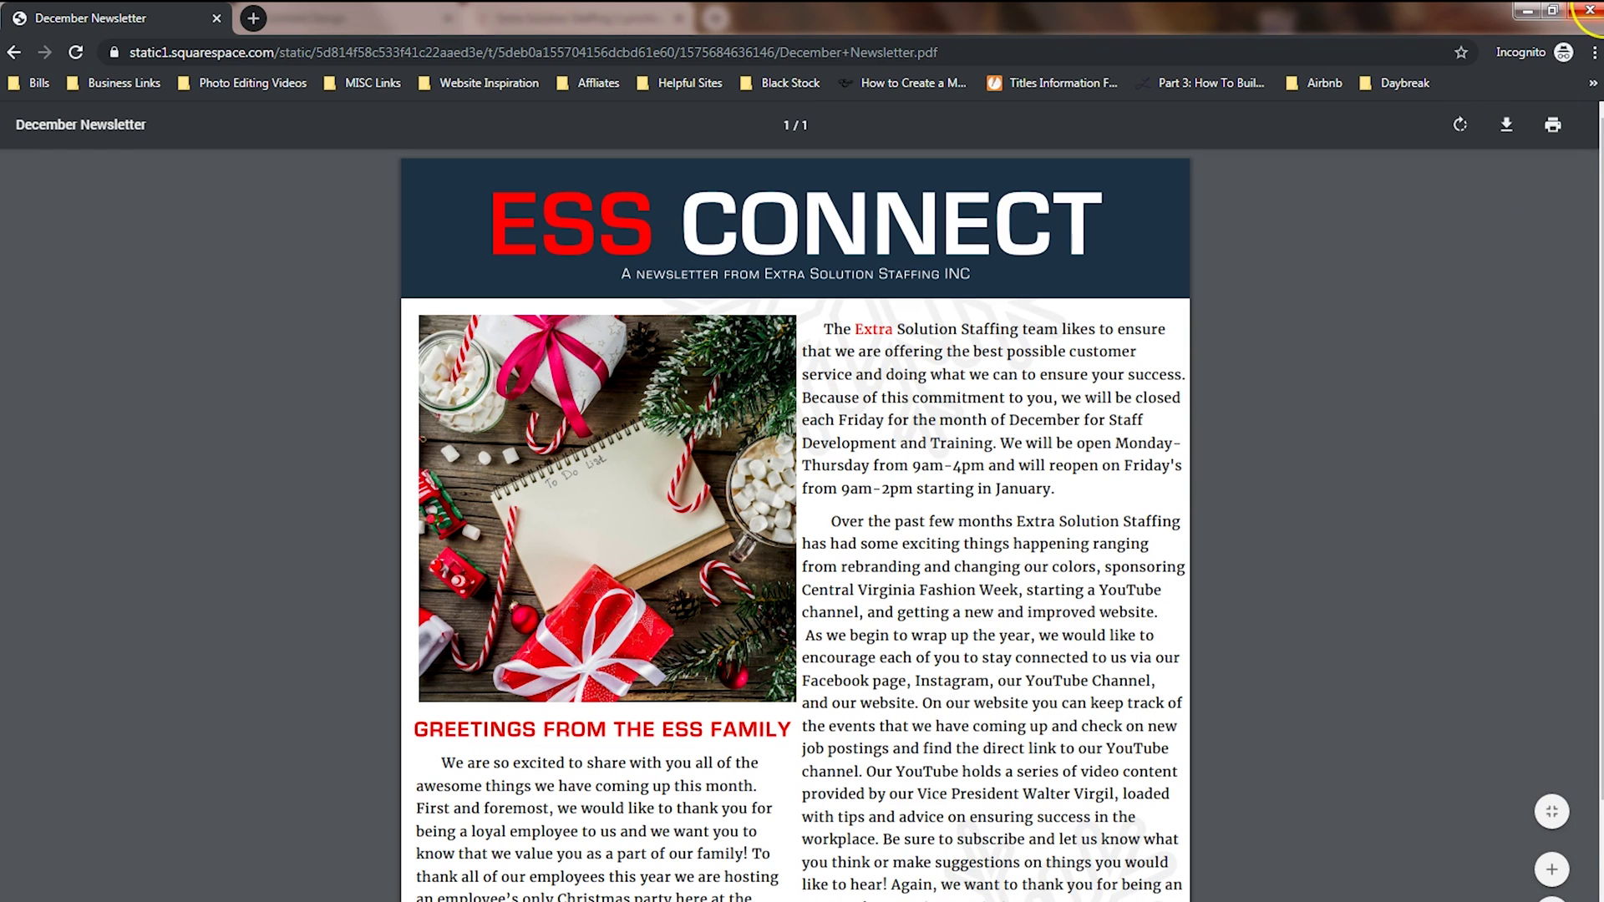
{"action": "left_click", "coordinate": [1590, 10]}
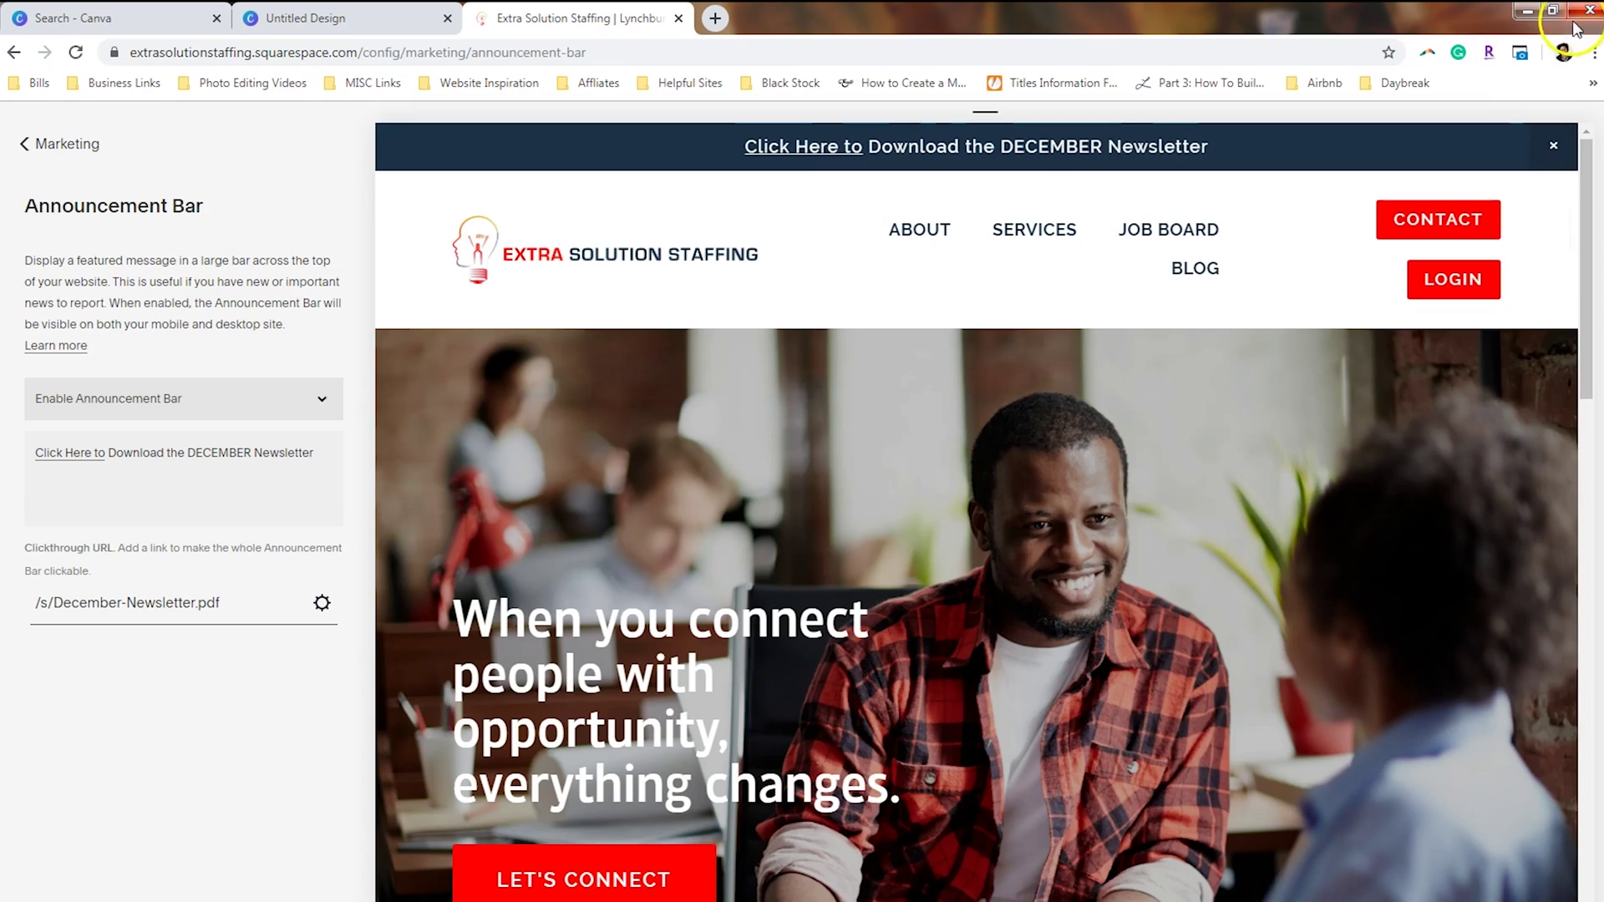
Leave the marketing settings and open the content of the unlinked Scraps page for editing
{"action": "left_click", "coordinate": [81, 161]}
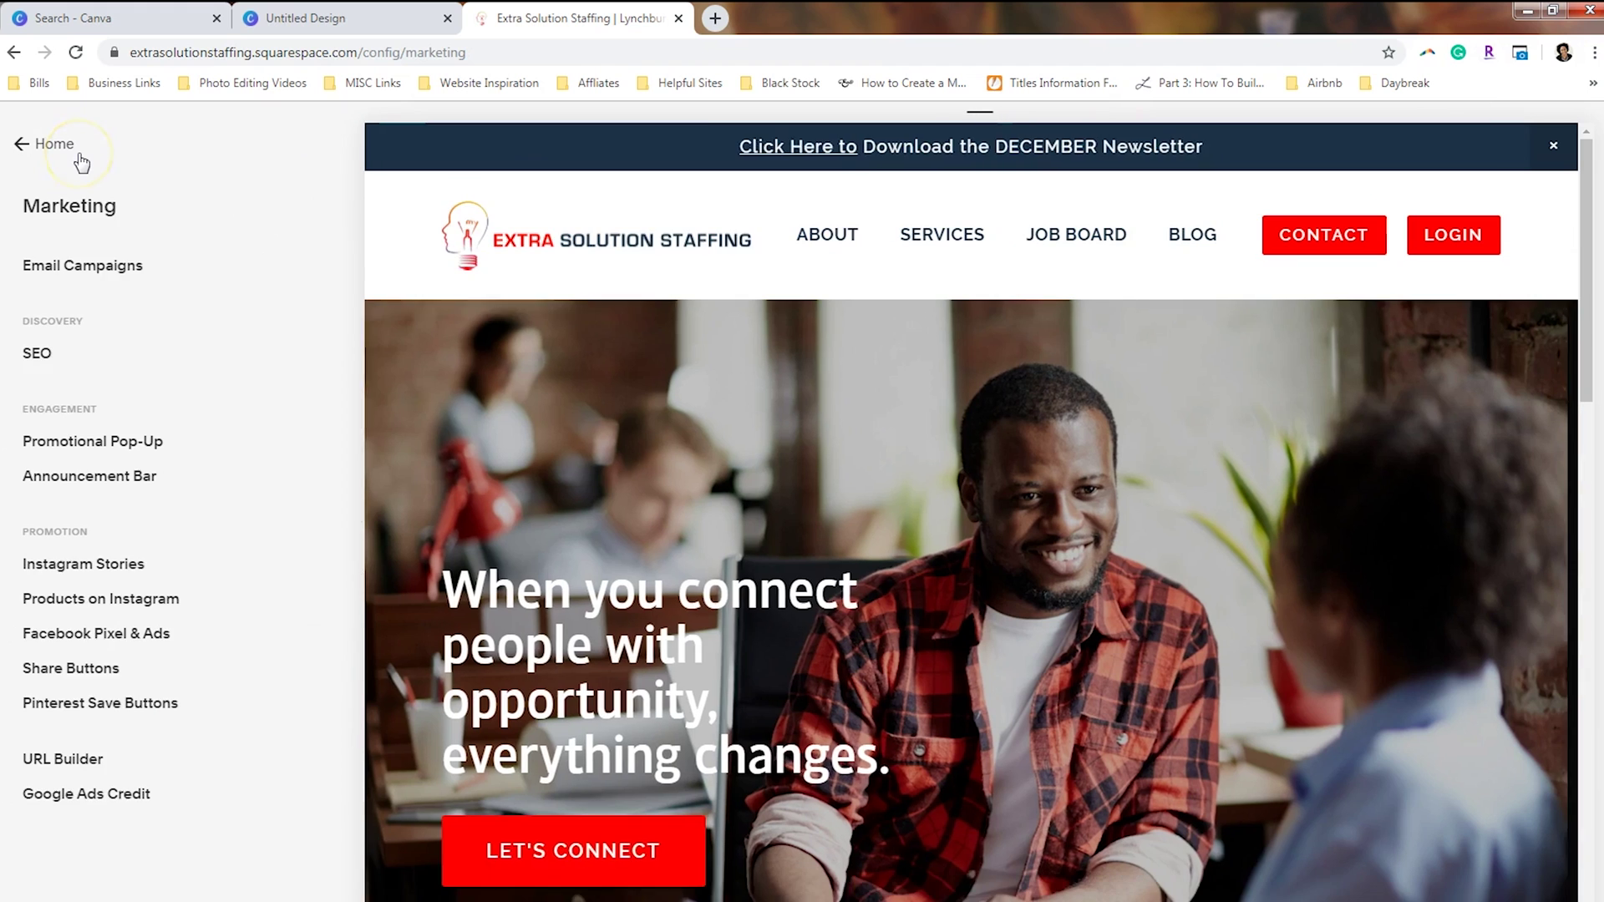
{"action": "left_click", "coordinate": [81, 161]}
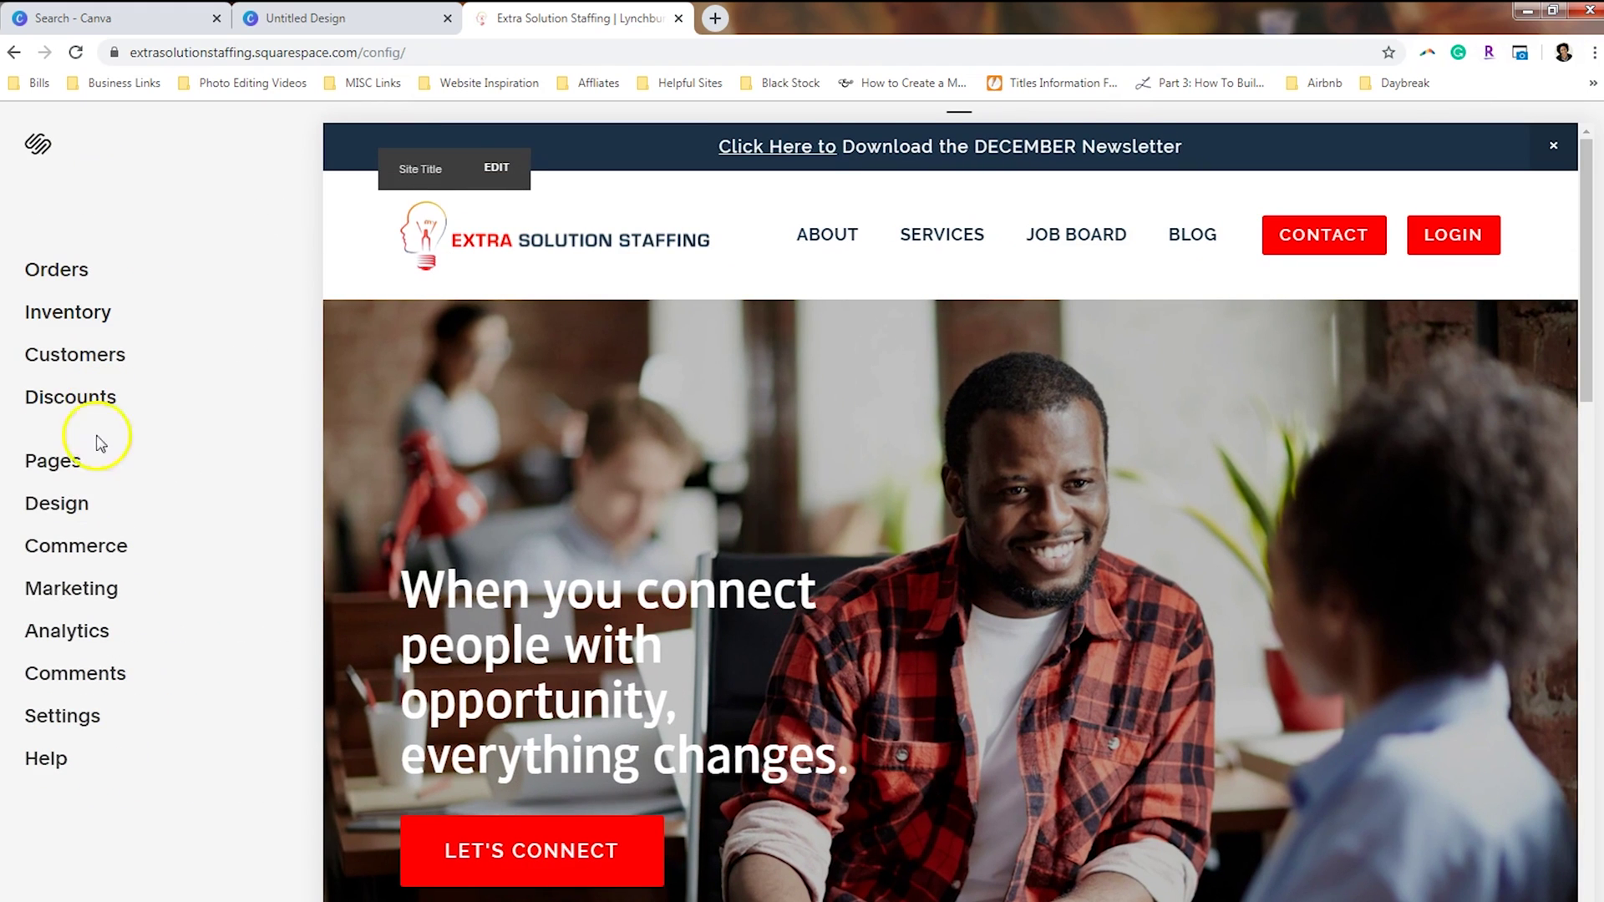
{"action": "left_click", "coordinate": [94, 461]}
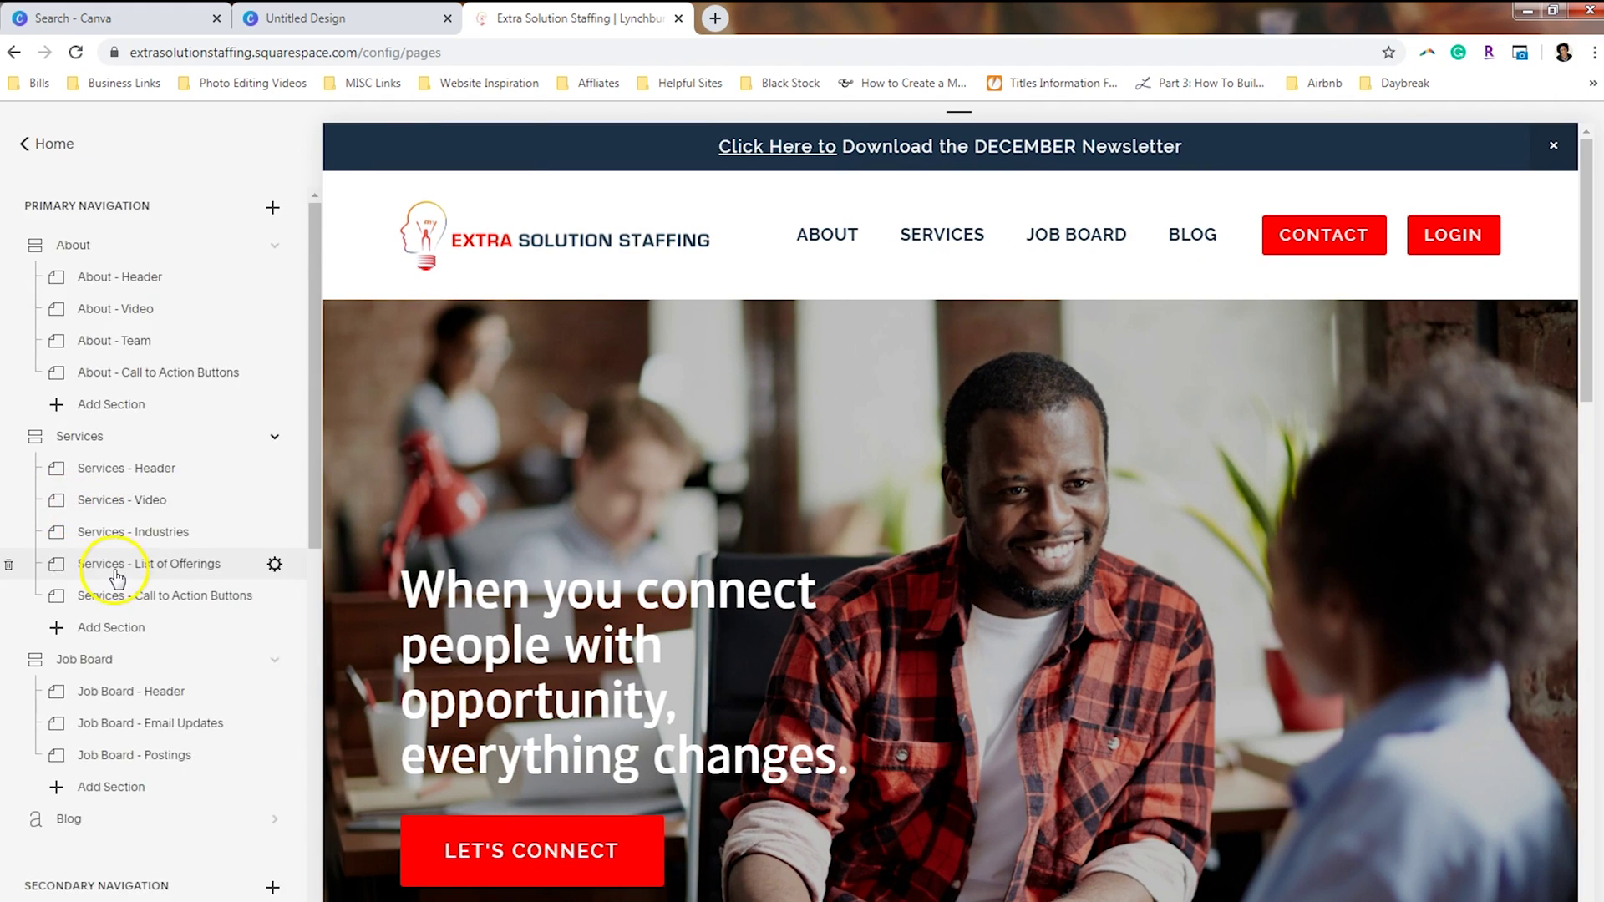
{"action": "scroll", "coordinate": [107, 568], "scroll_direction": "down", "scroll_amount": 7}
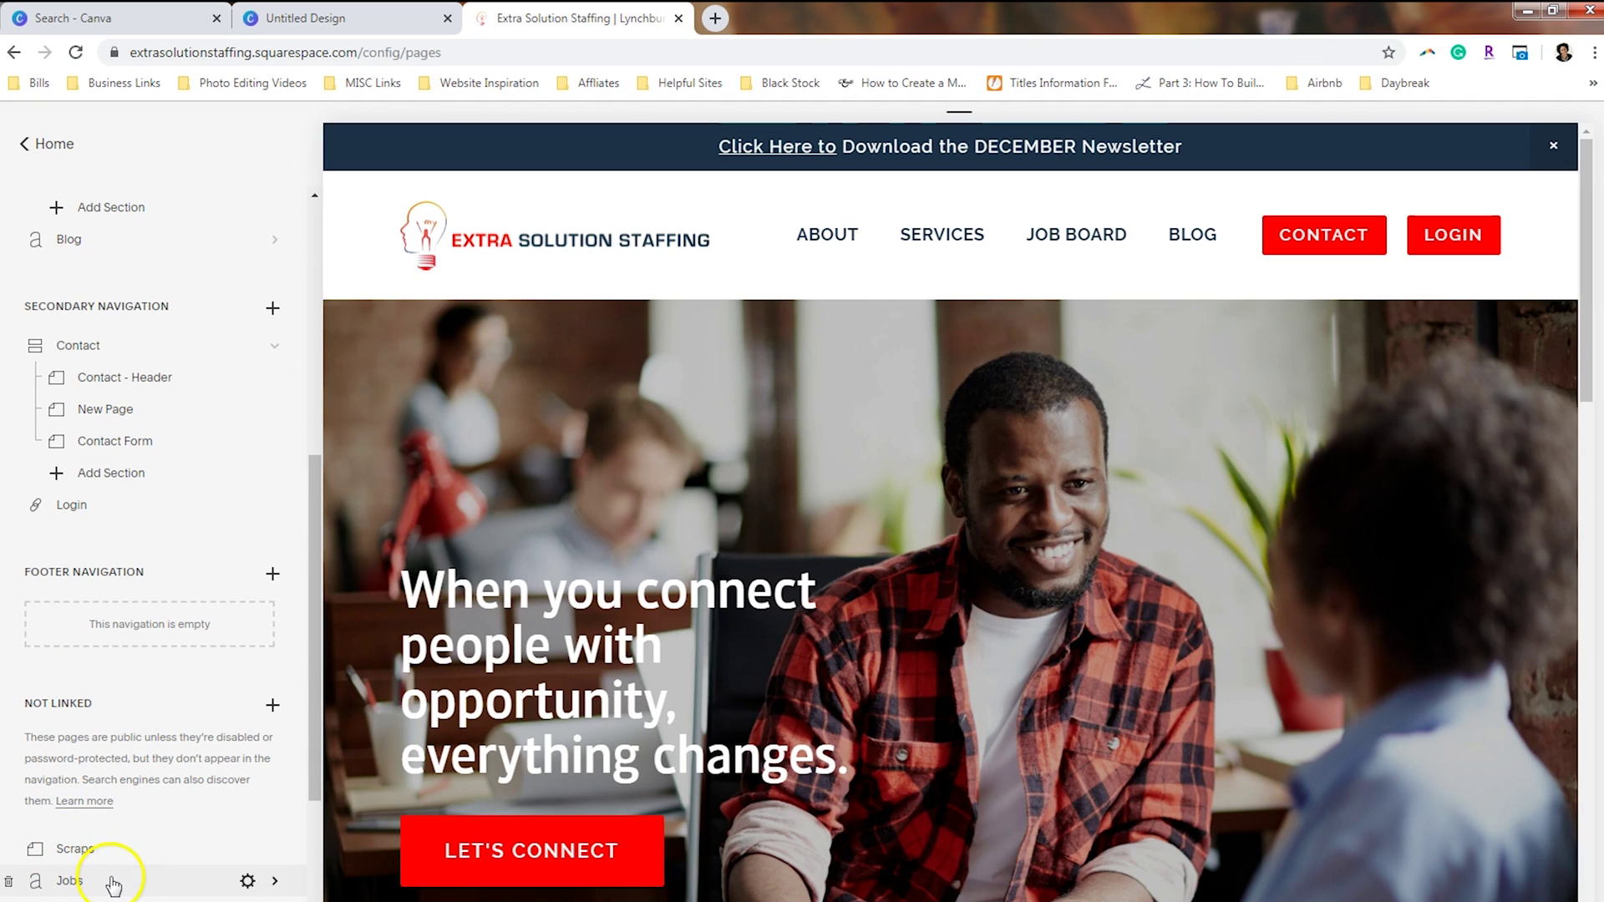
{"action": "left_click", "coordinate": [101, 850]}
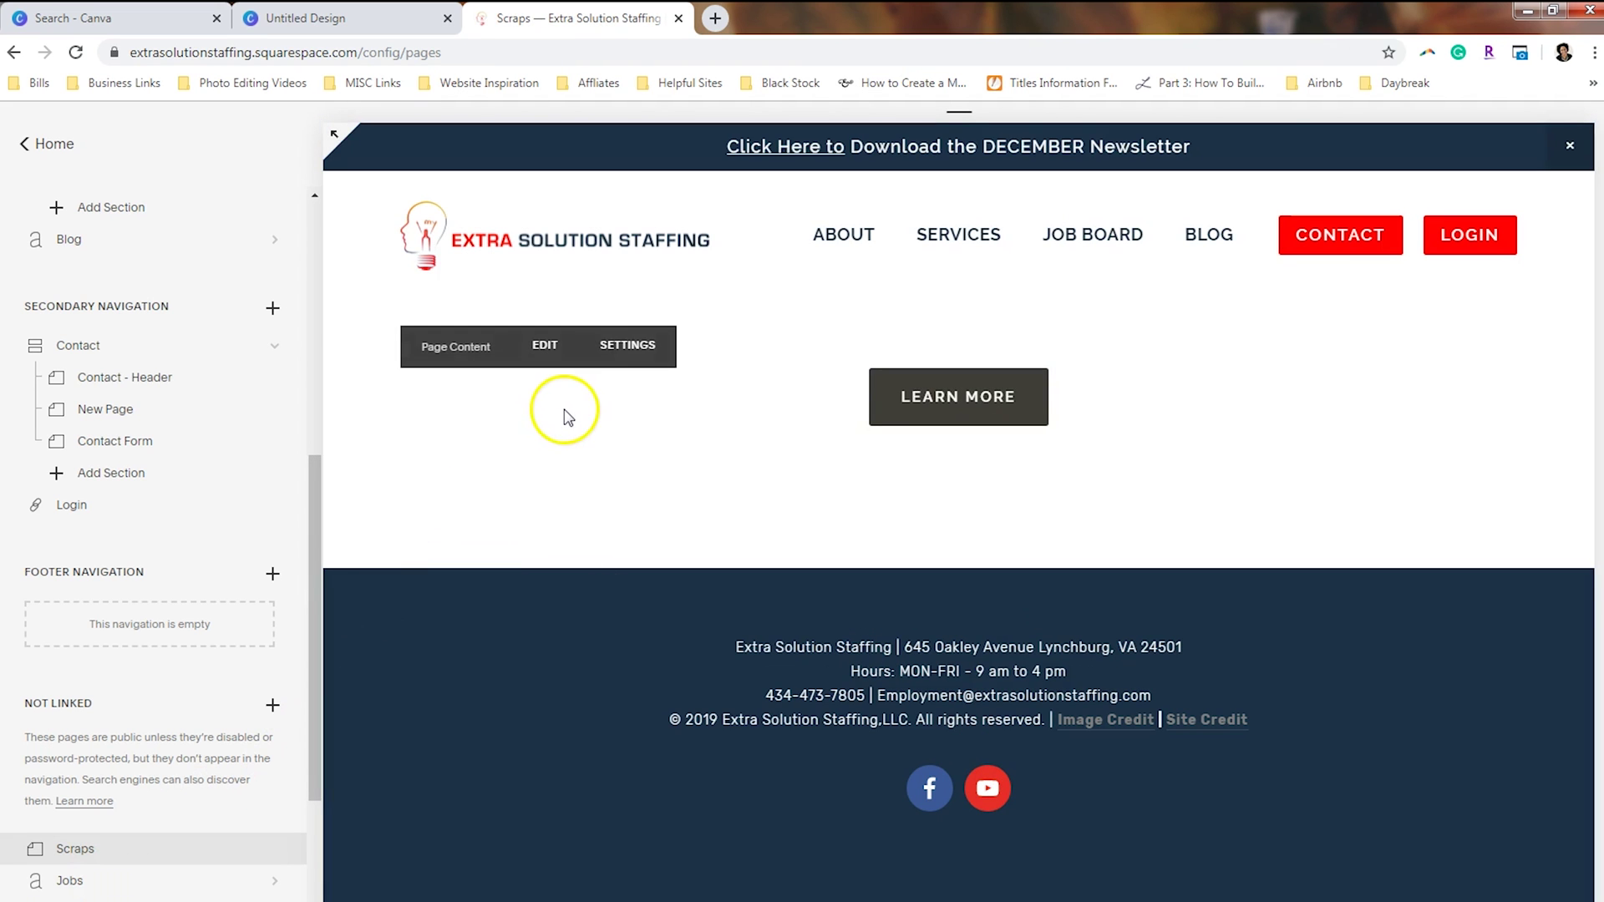
{"action": "left_click", "coordinate": [554, 356]}
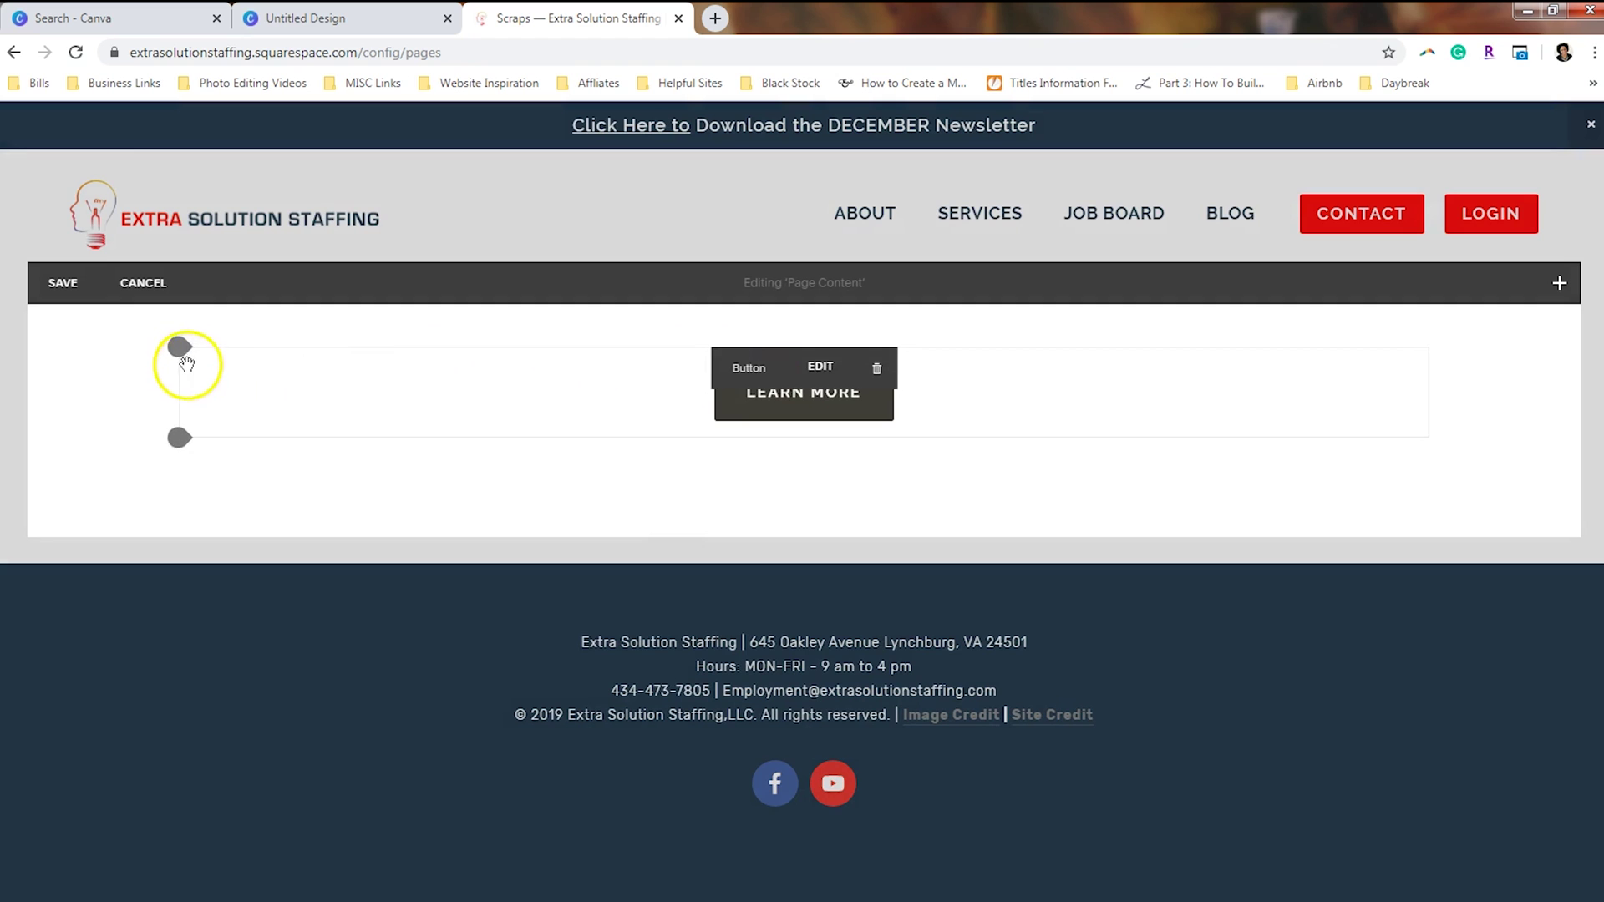
Add a button block above the existing button, link it to the file December Newsletter.pdf, and save the page
{"action": "left_click", "coordinate": [180, 347]}
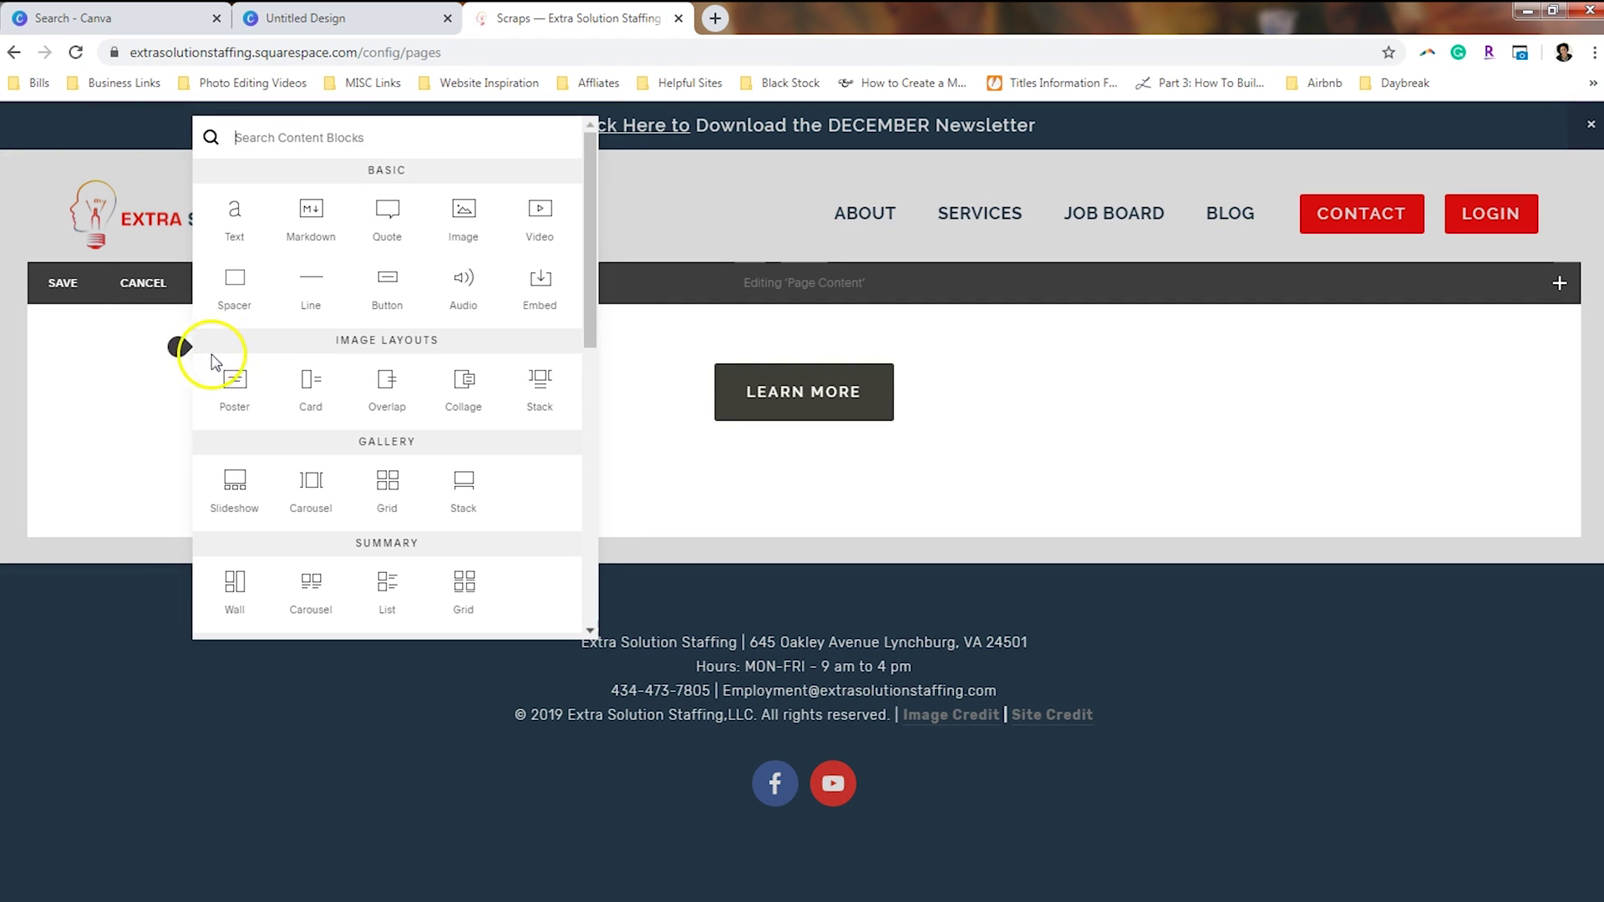
{"action": "left_click", "coordinate": [389, 289]}
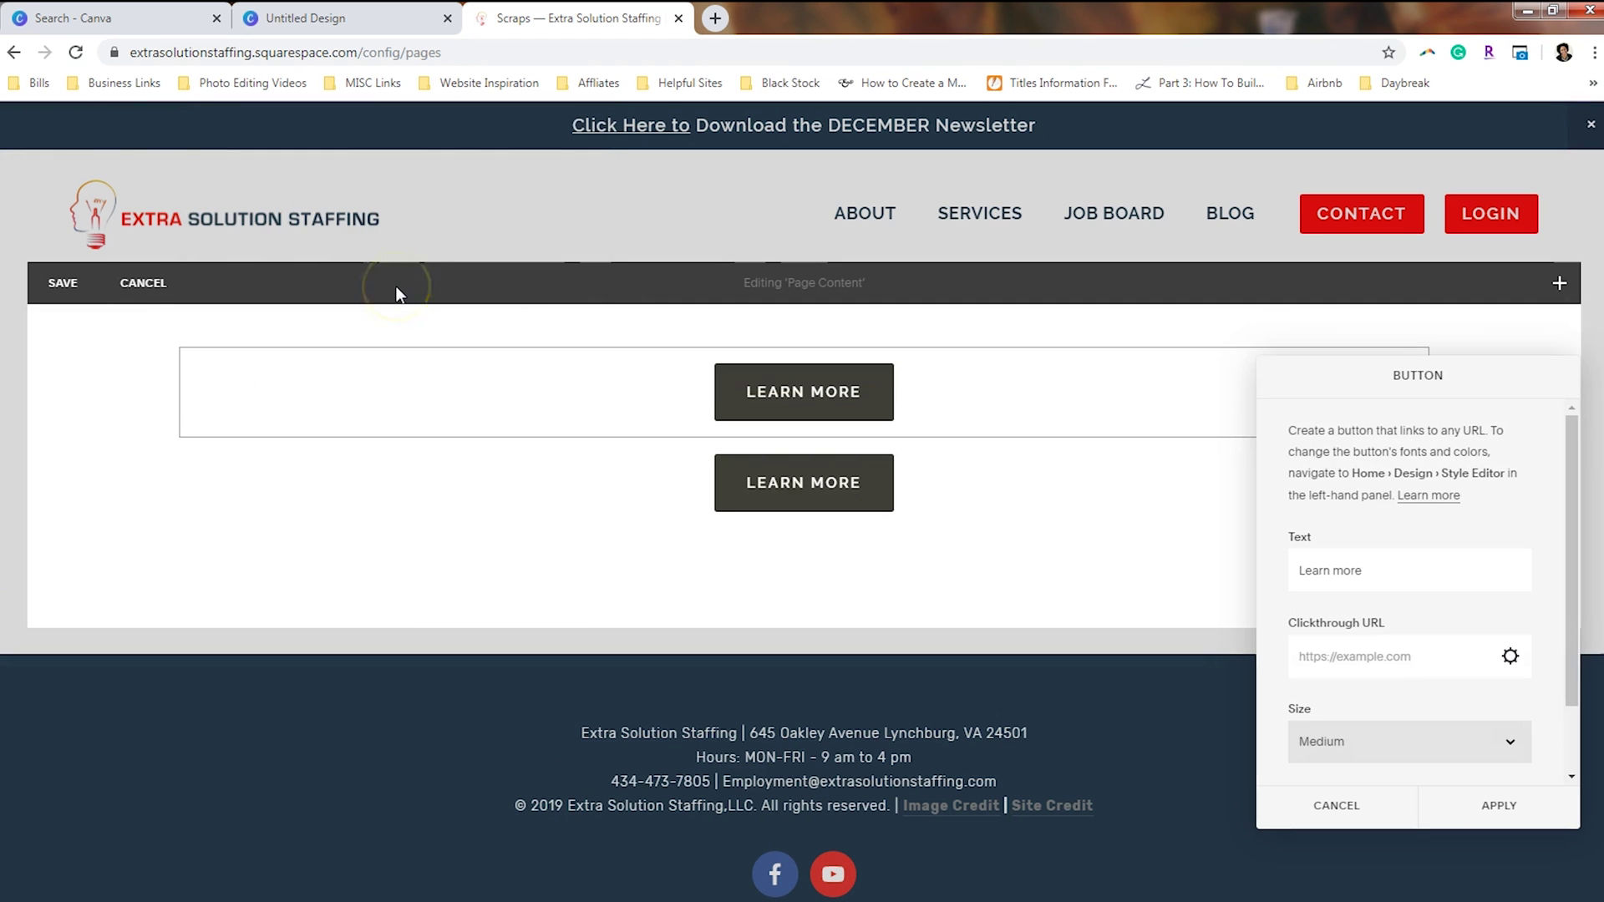
{"action": "left_click", "coordinate": [1509, 657]}
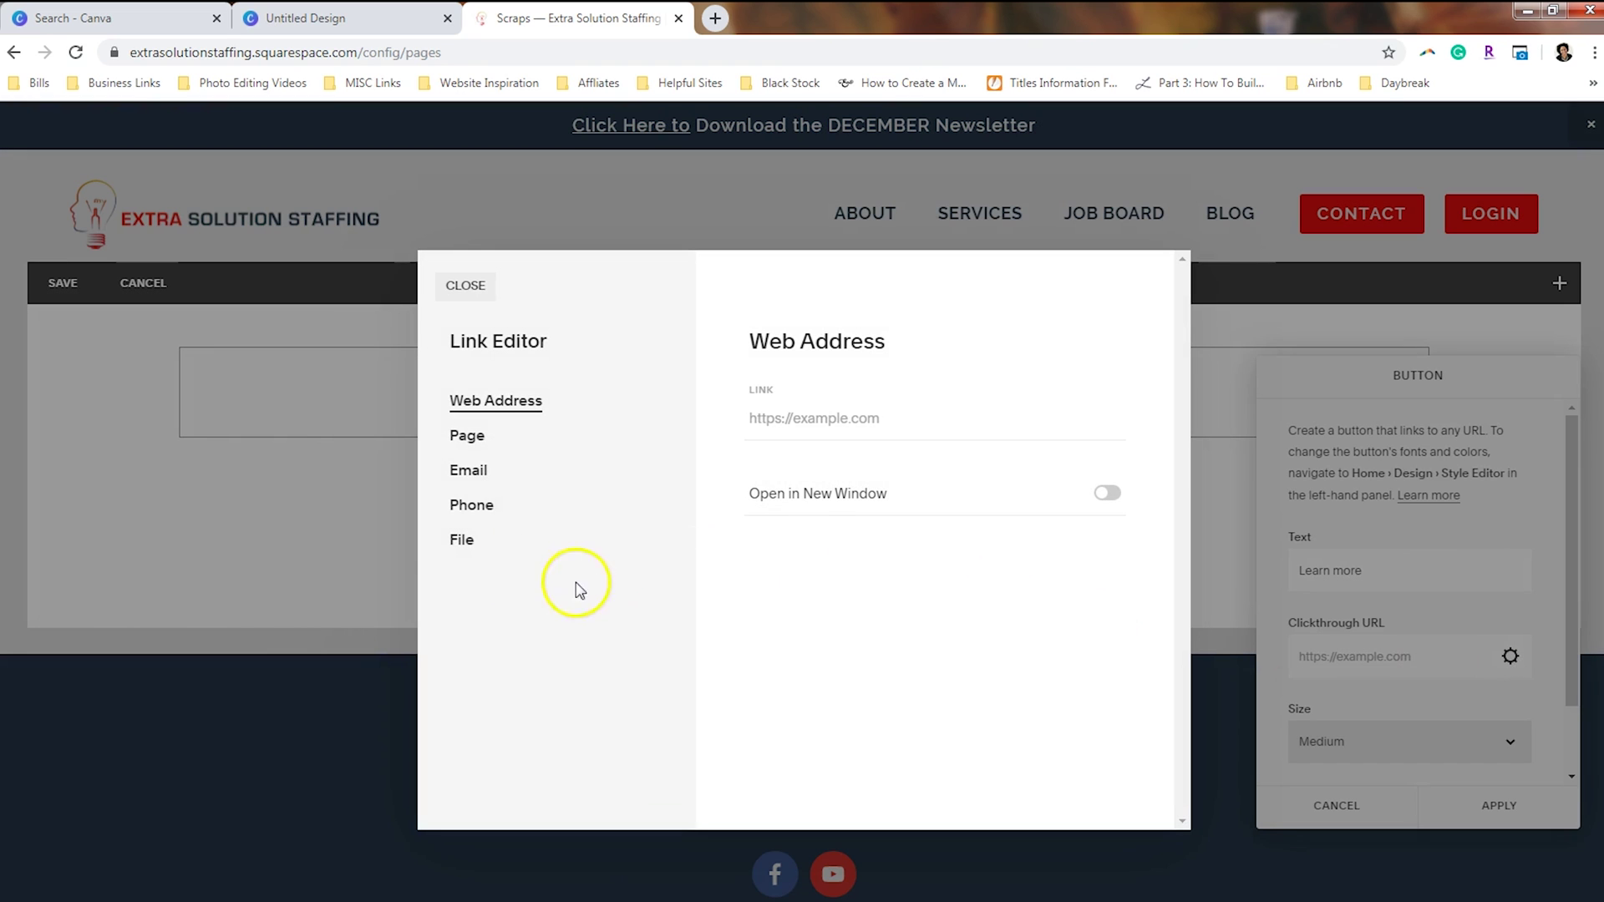
{"action": "left_click", "coordinate": [457, 541]}
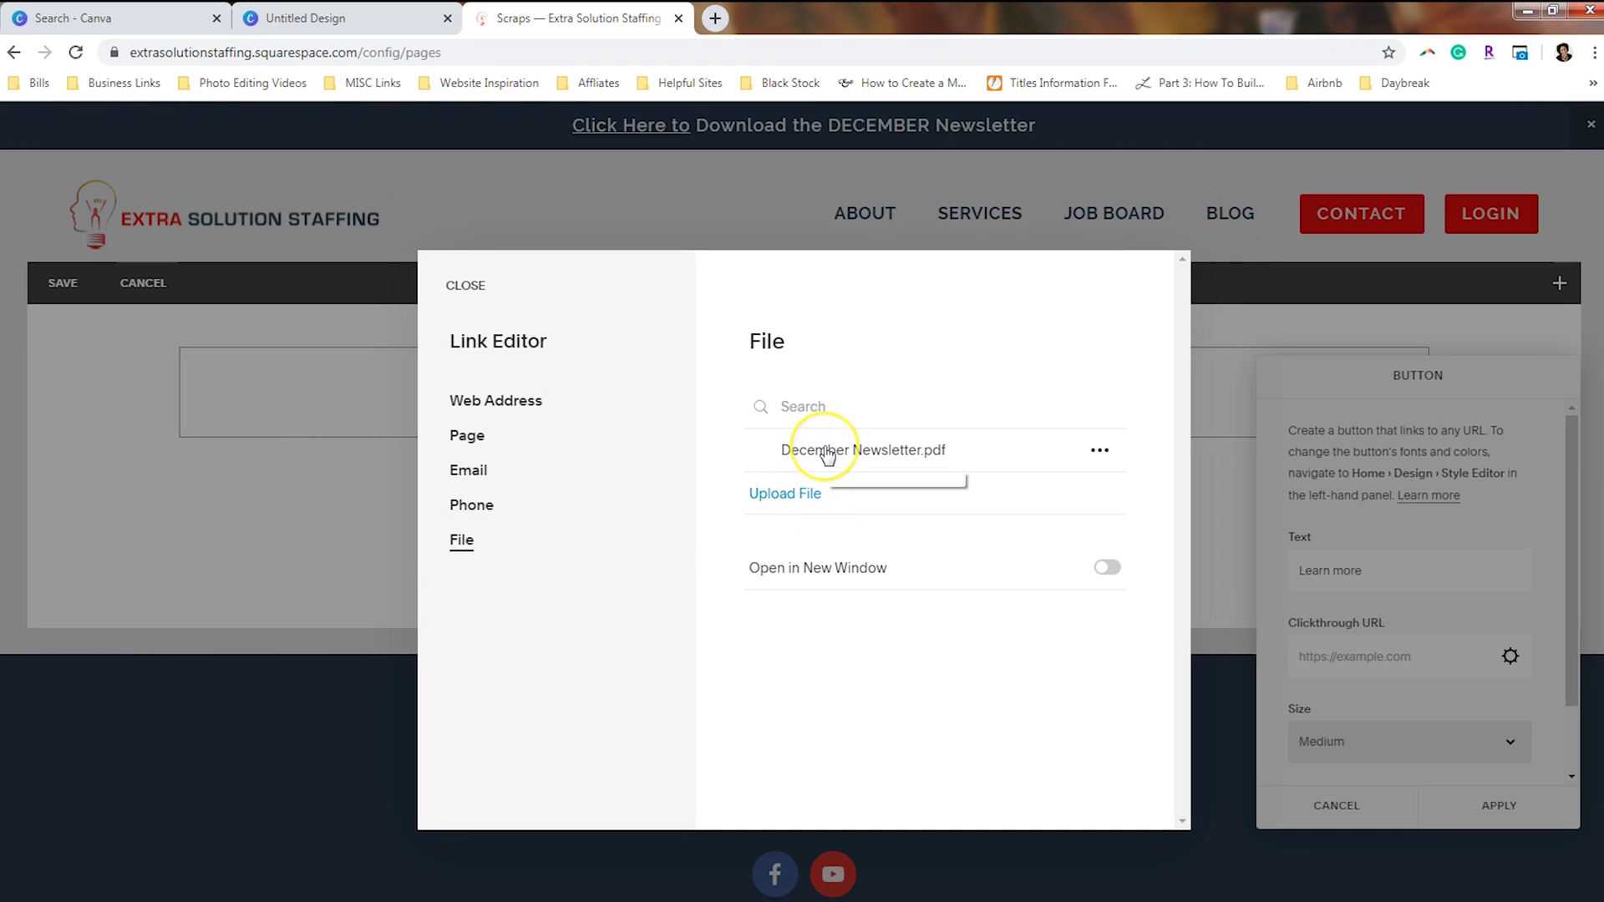
{"action": "left_click", "coordinate": [762, 452]}
{"action": "left_click", "coordinate": [461, 287]}
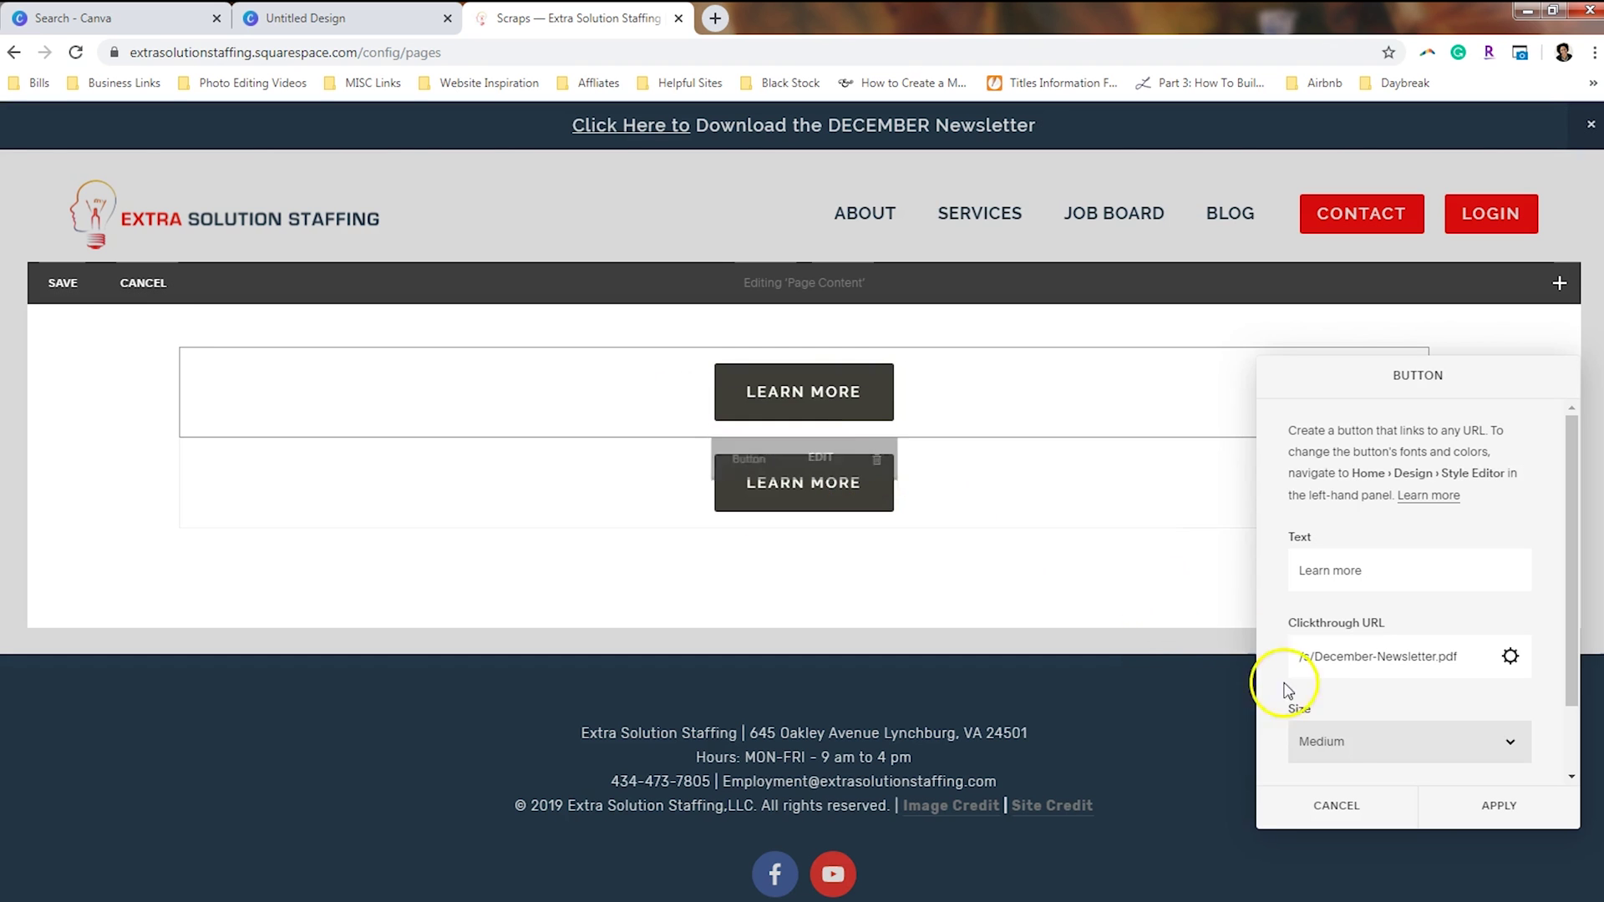
{"action": "left_click", "coordinate": [1432, 800]}
{"action": "left_click", "coordinate": [52, 283]}
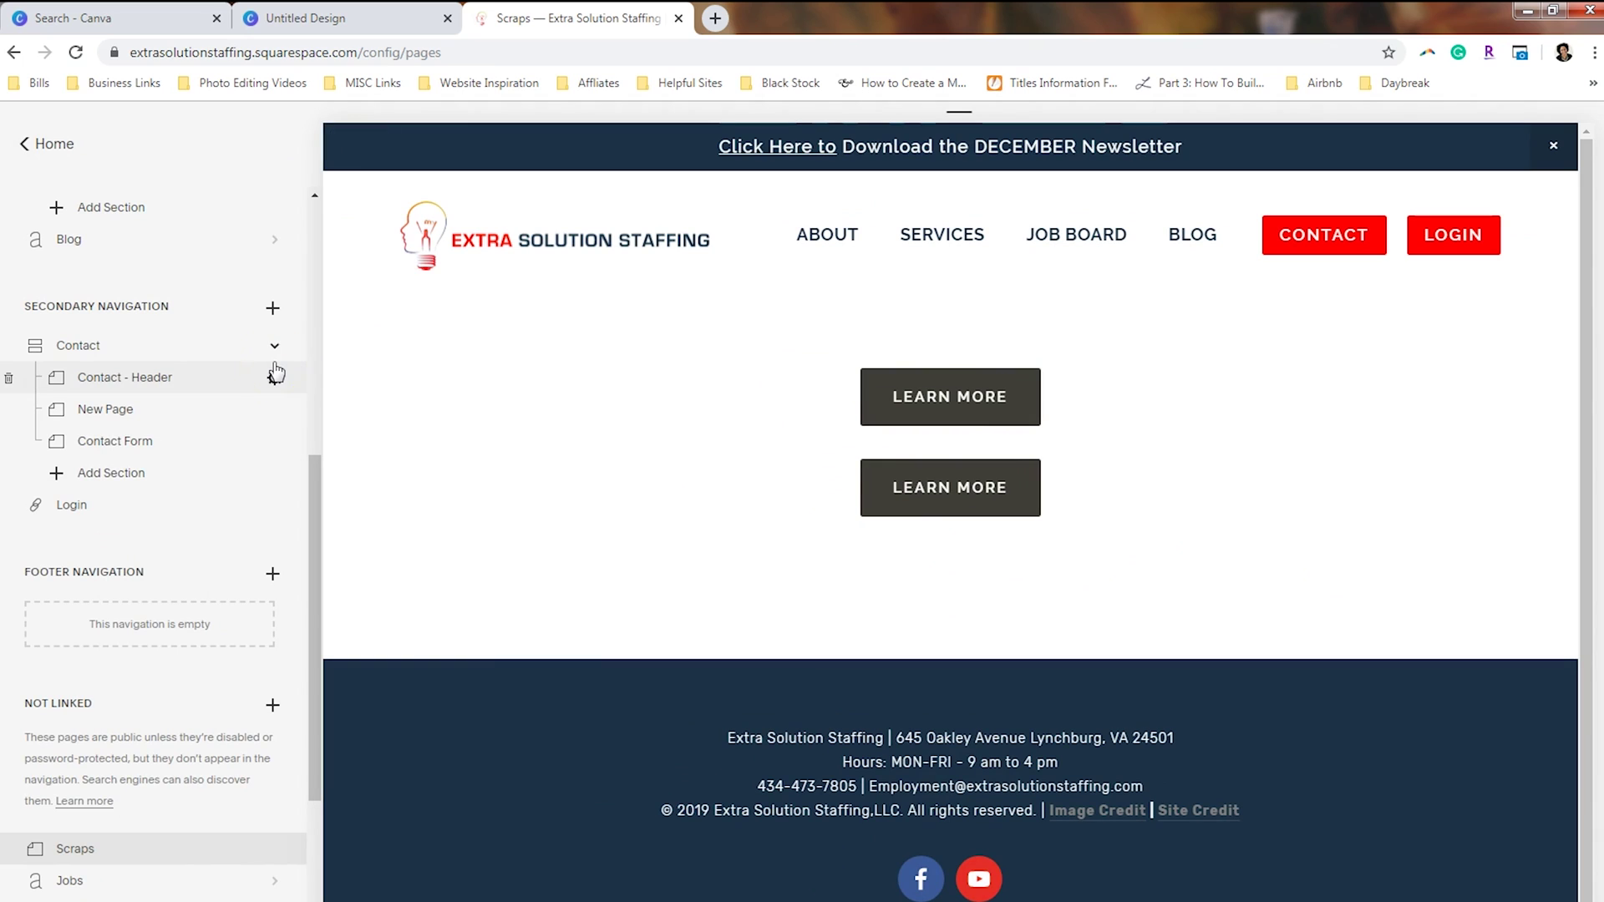
Follow the upper Learn More button to the newsletter PDF, select the PDF's full web address, and return to the site editor
{"action": "left_click", "coordinate": [933, 398]}
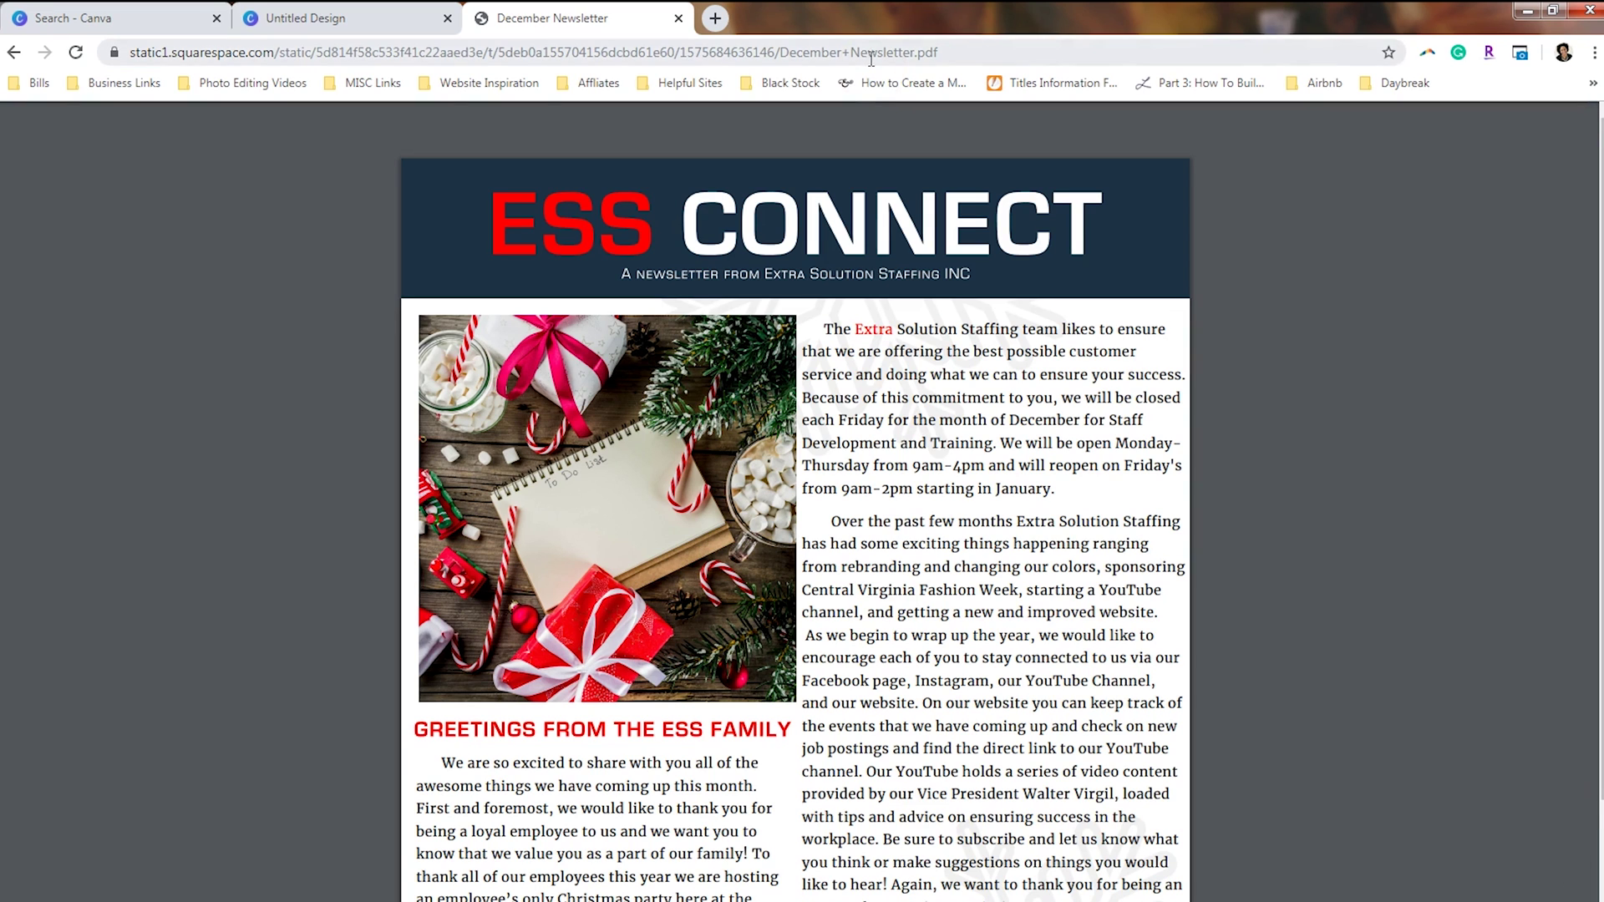
{"action": "left_click", "coordinate": [870, 60]}
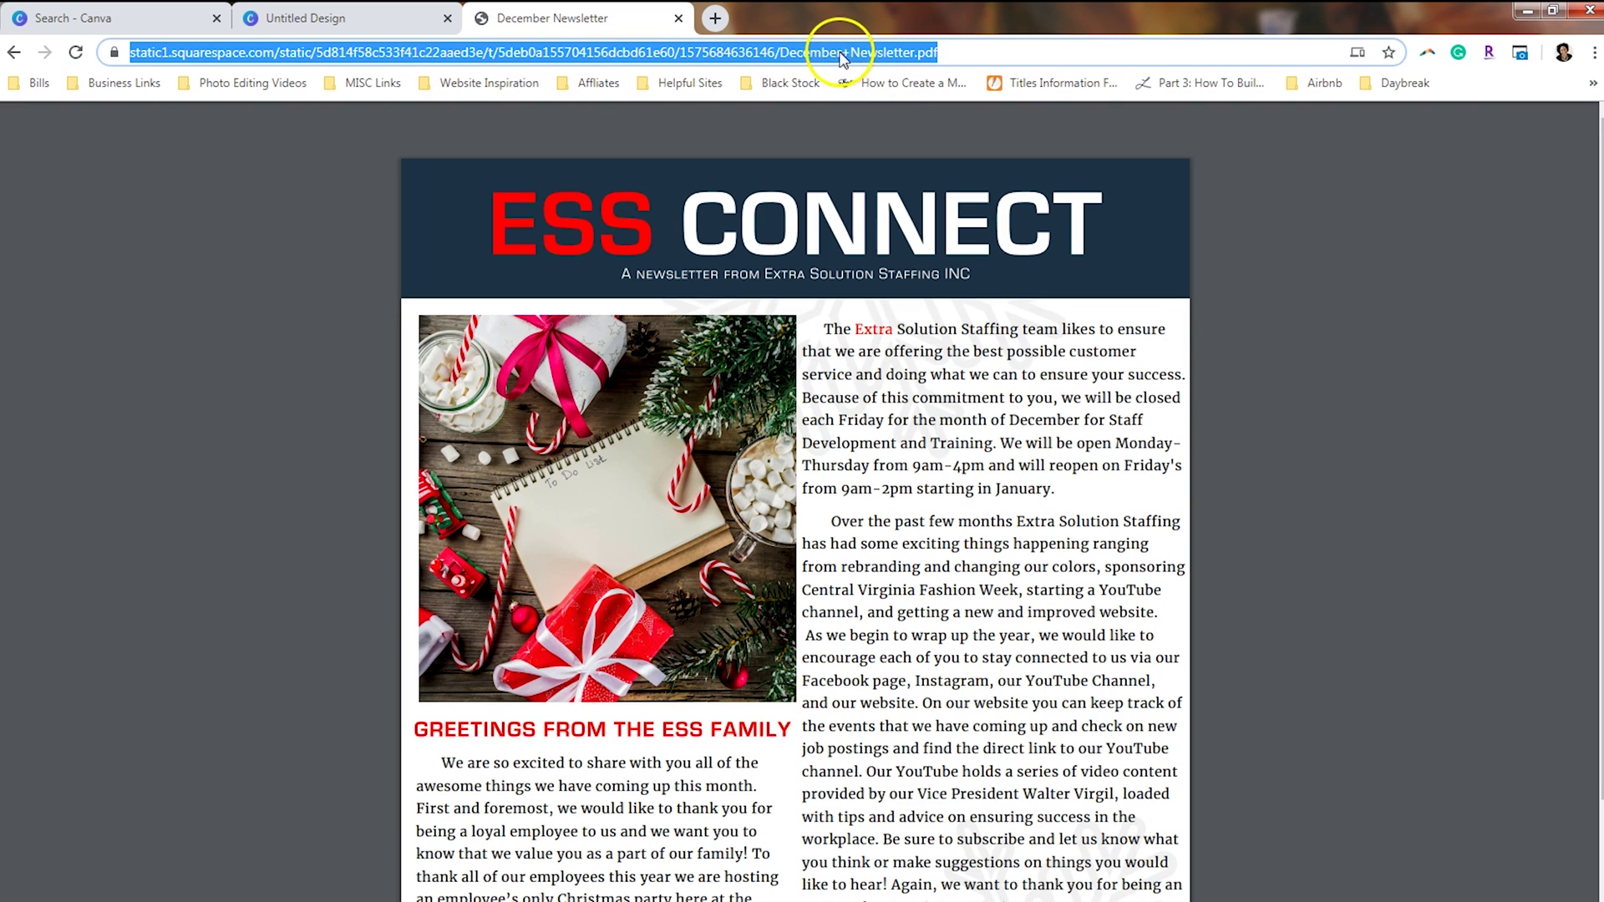
{"action": "left_click", "coordinate": [13, 52]}
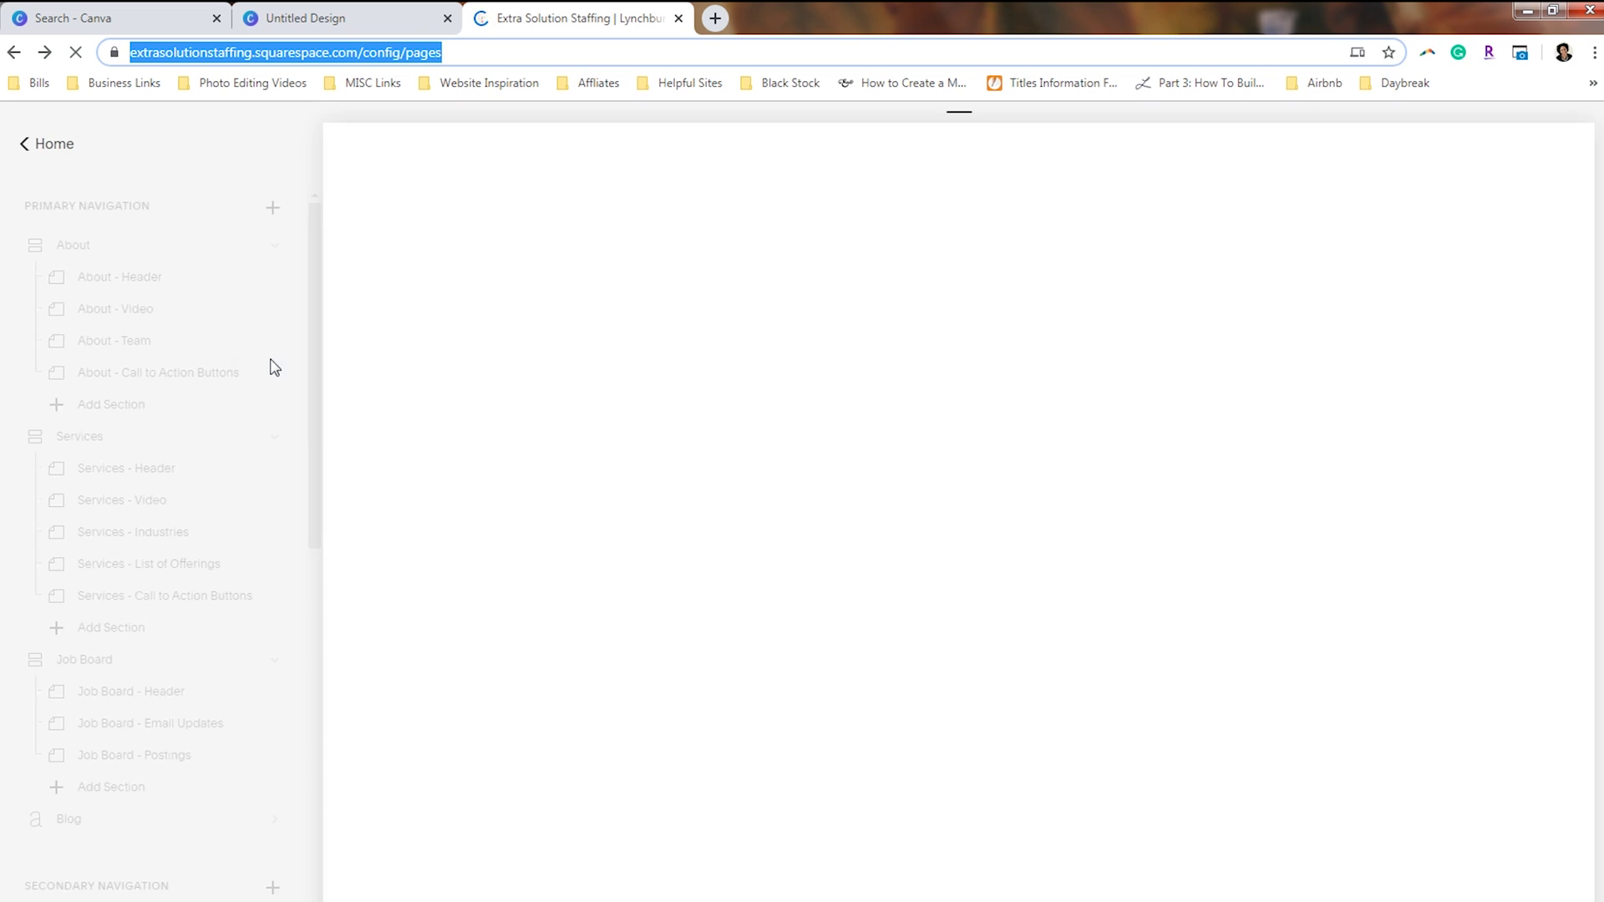
Open the URL Mappings in the site's advanced settings
{"action": "left_click", "coordinate": [67, 145]}
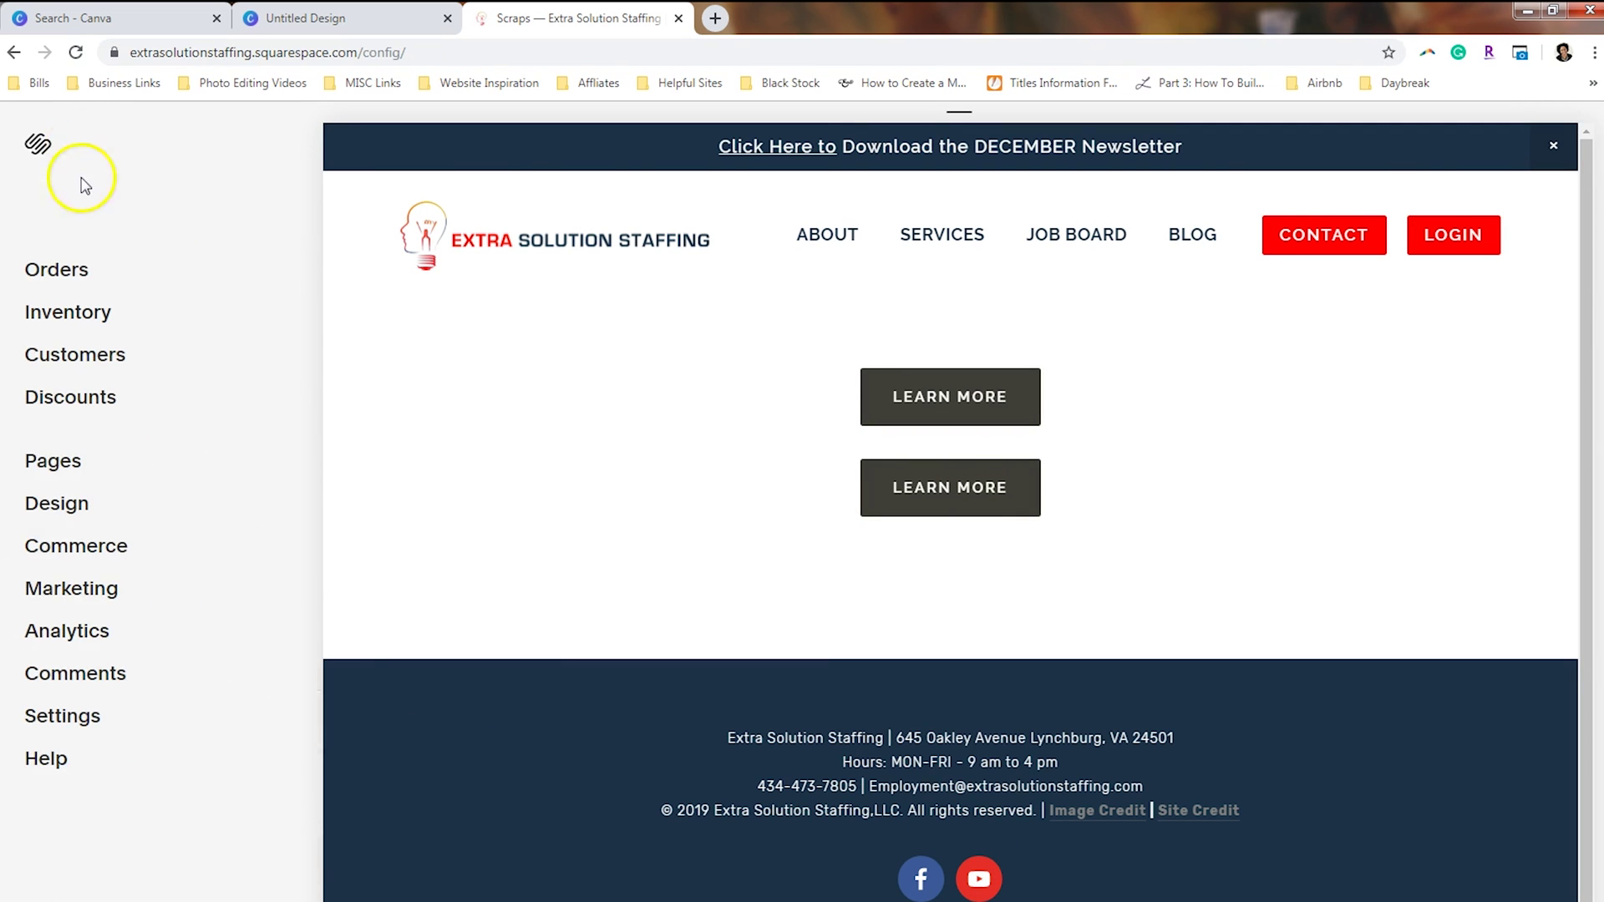
{"action": "left_click", "coordinate": [78, 718]}
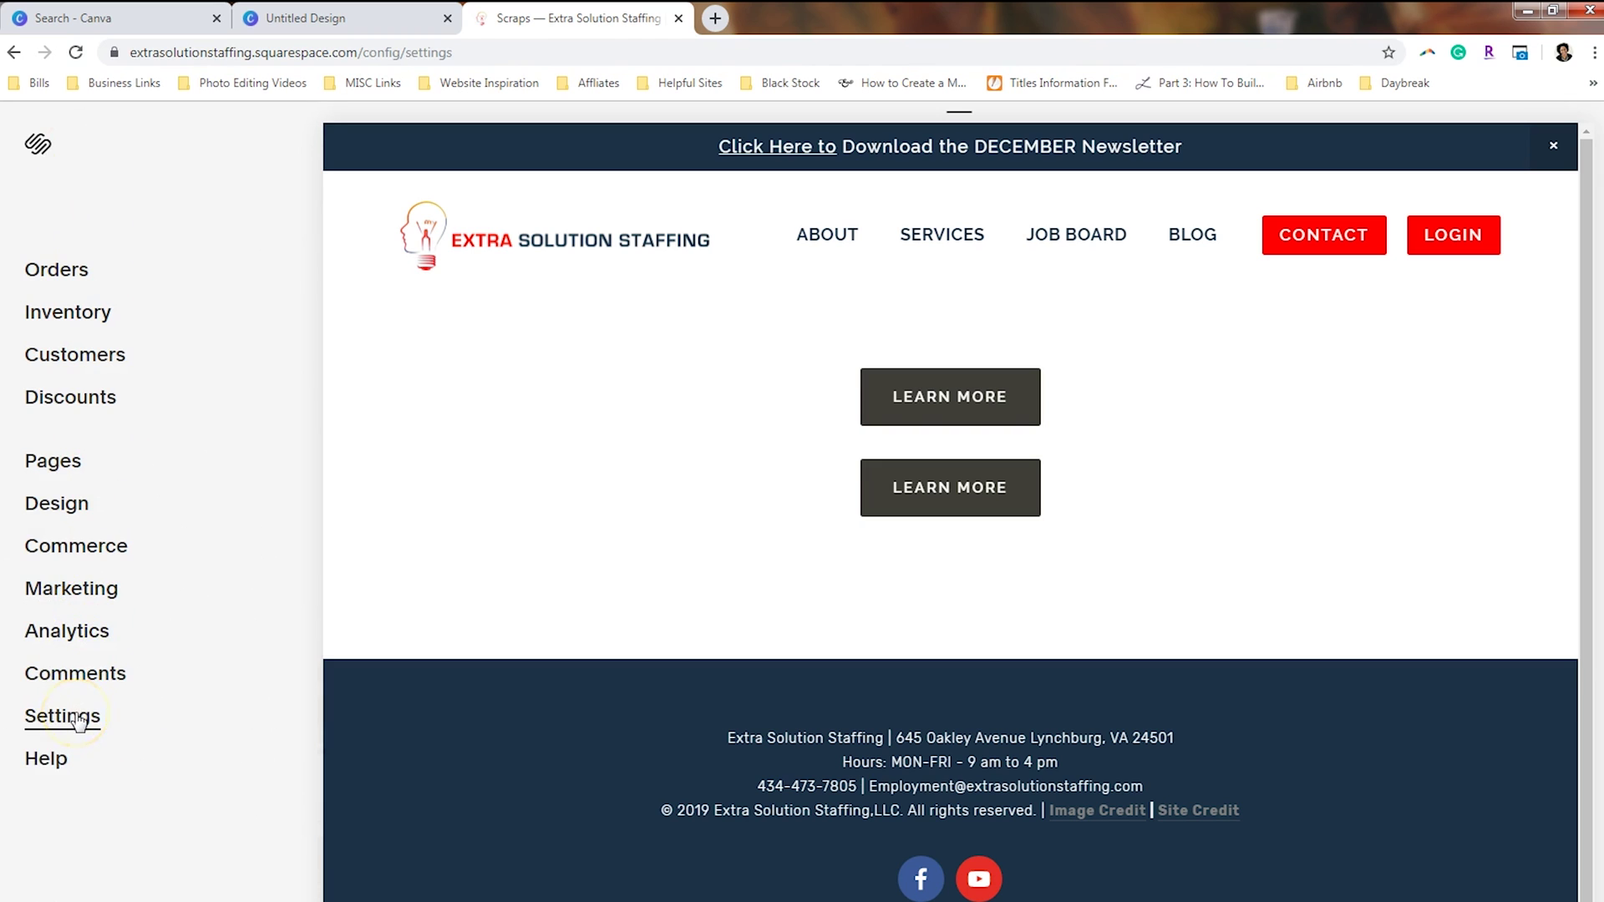
{"action": "left_click", "coordinate": [81, 779]}
{"action": "left_click", "coordinate": [113, 380]}
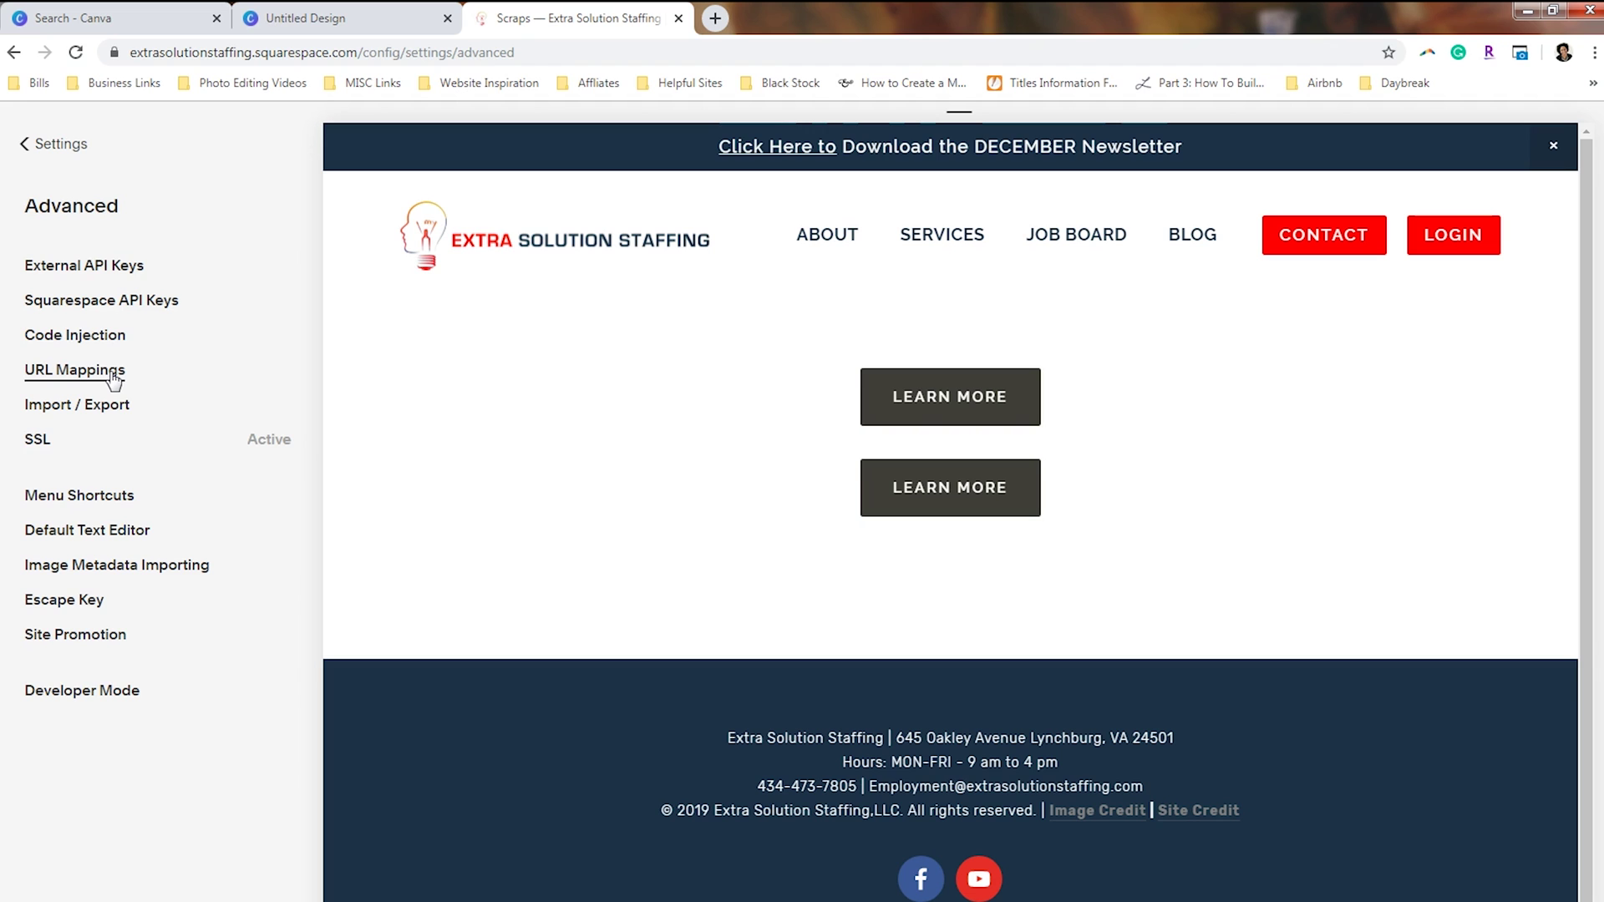
{"action": "left_click", "coordinate": [111, 401]}
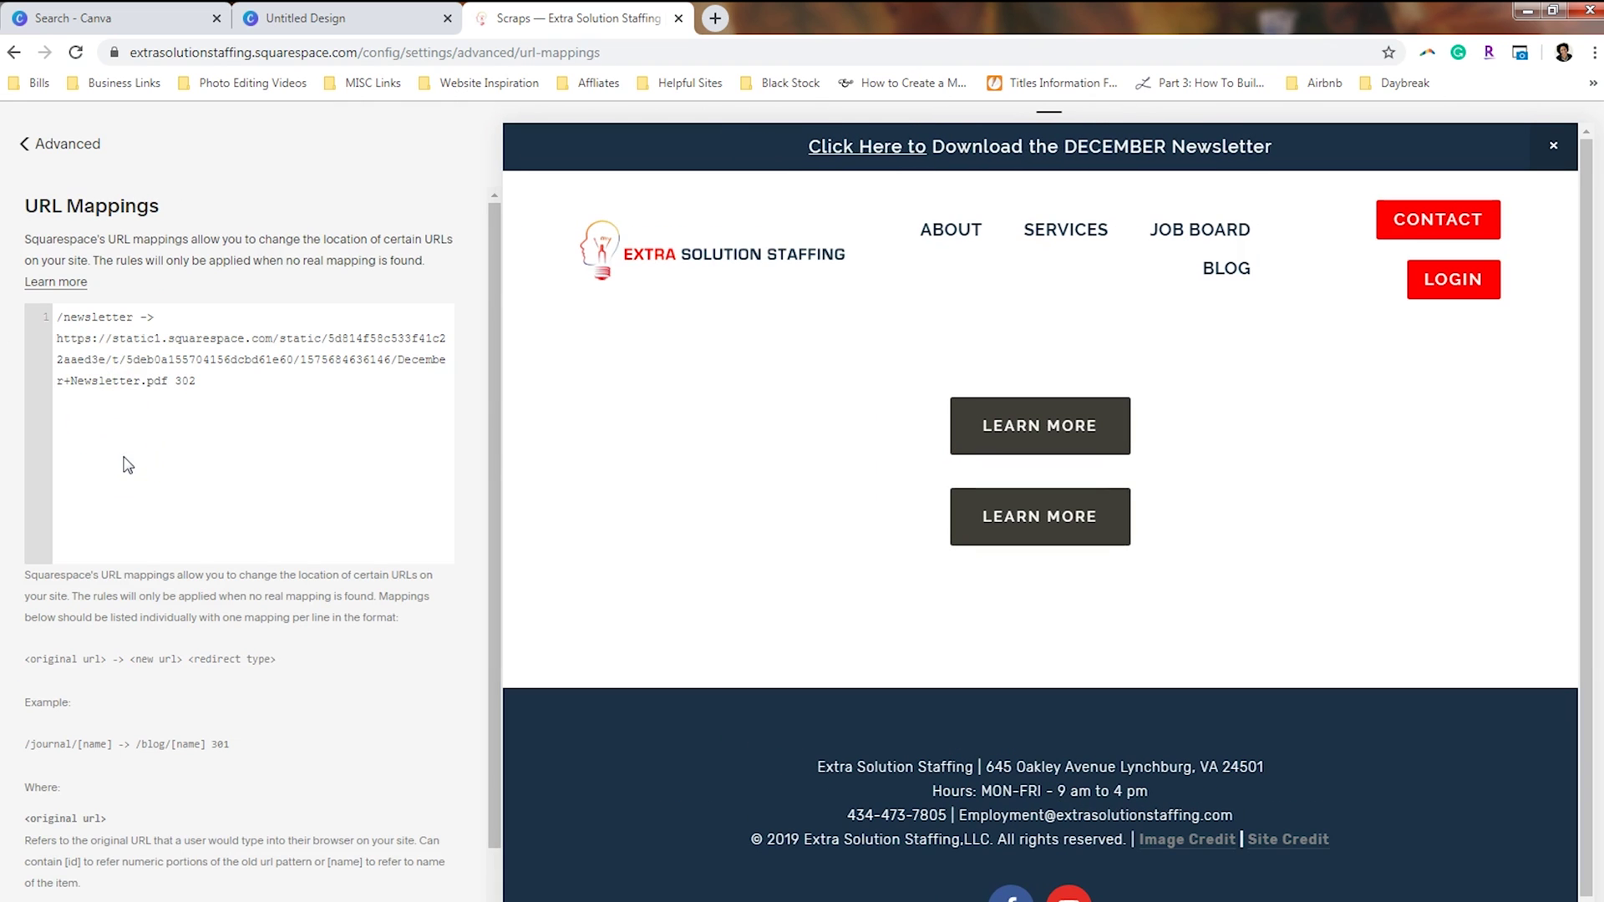
Examine the /newsletter mapping's original path and destination PDF address, and read the explanation of the redirect format
{"action": "left_click", "coordinate": [59, 316]}
{"action": "left_click_drag", "start_coordinate": [58, 317], "coordinate": [134, 314]}
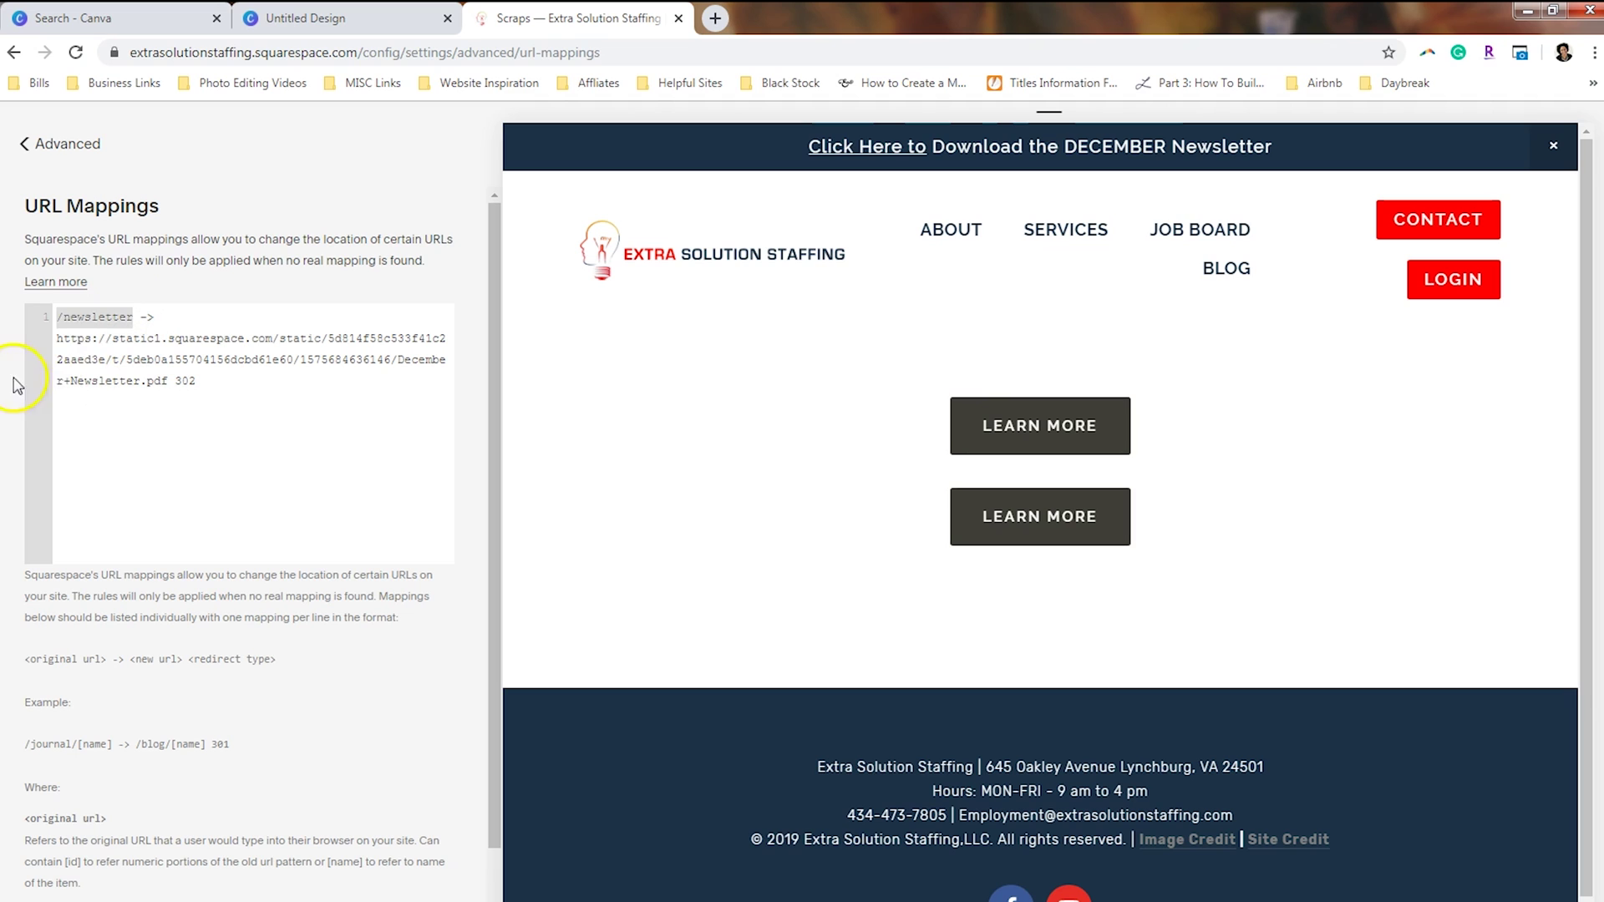
{"action": "left_click", "coordinate": [64, 335]}
{"action": "left_click_drag", "start_coordinate": [58, 337], "coordinate": [171, 389]}
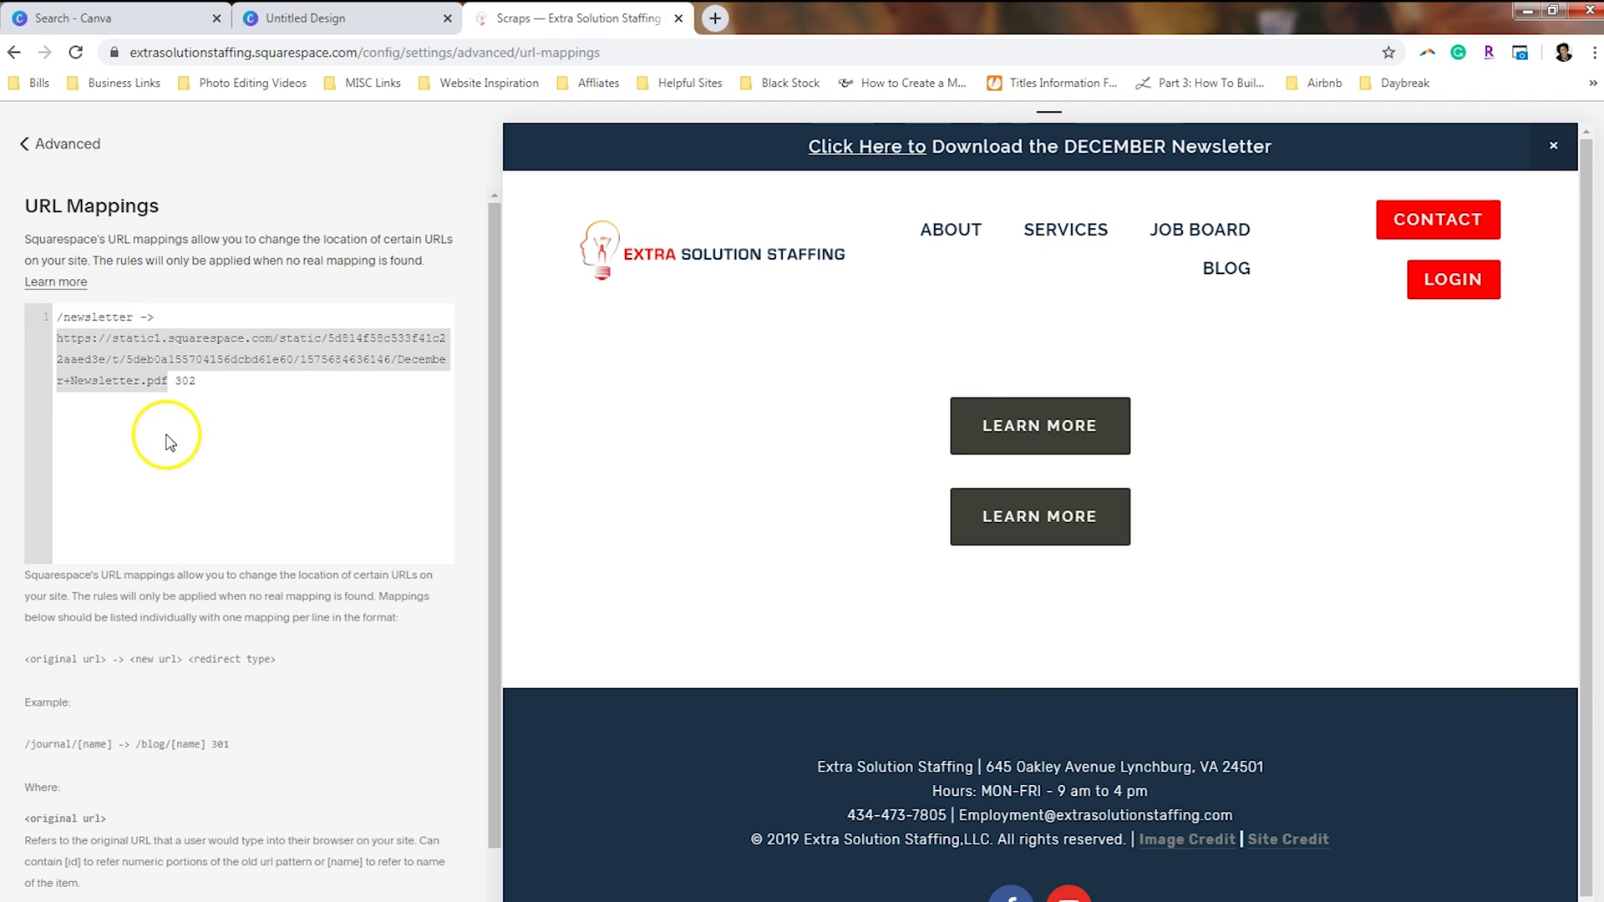
{"action": "left_click_drag", "start_coordinate": [493, 447], "coordinate": [498, 556]}
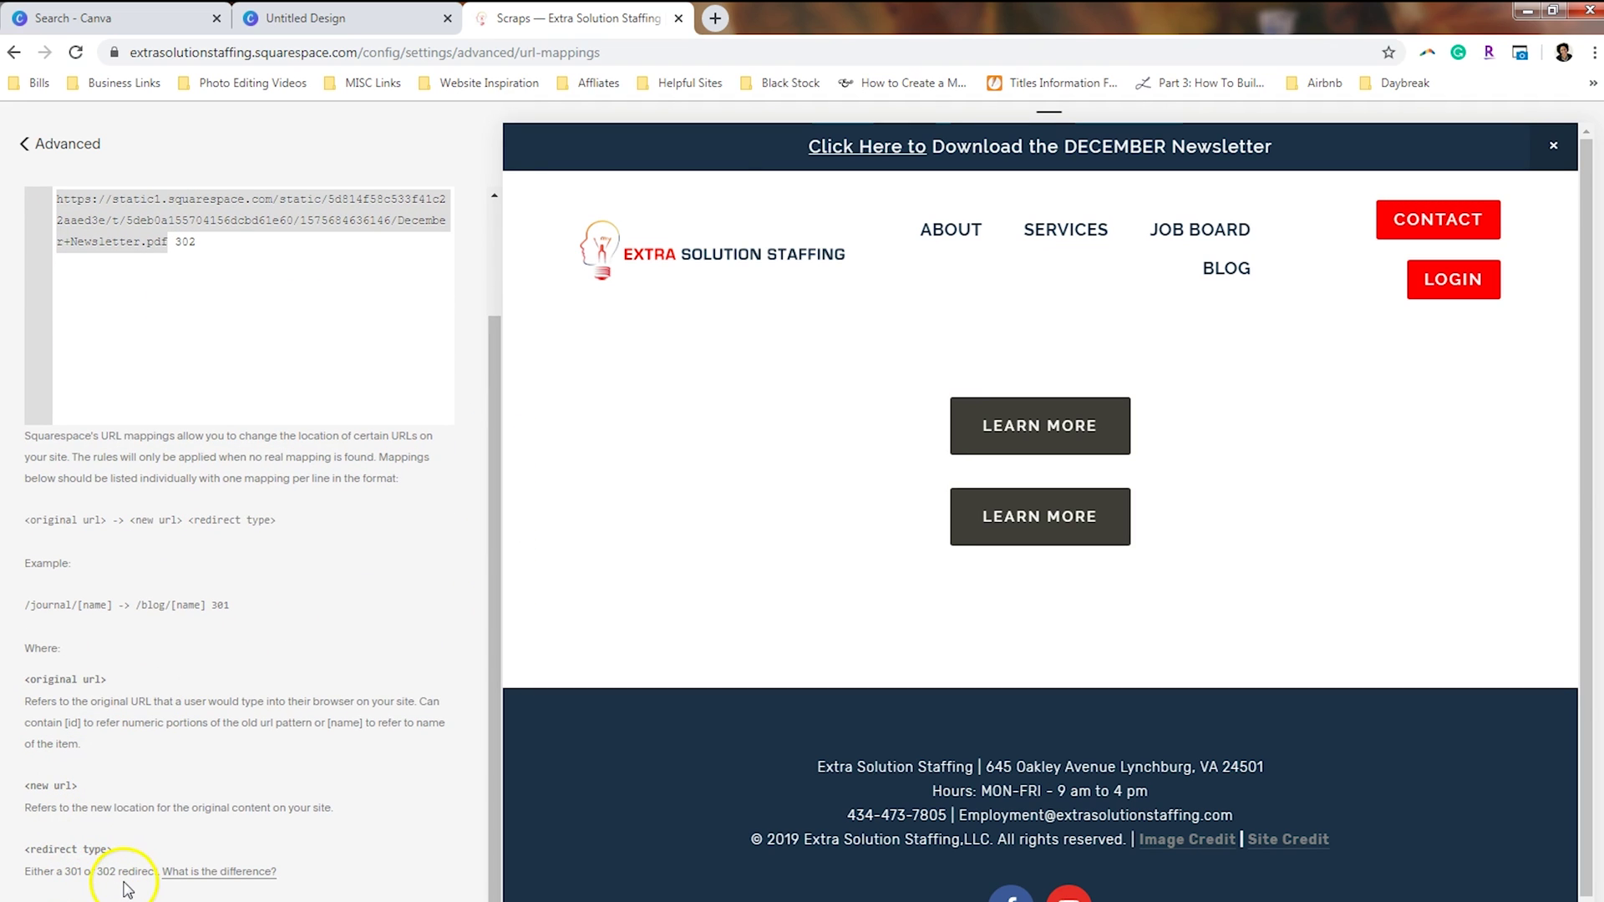
Read the help article on the difference between 301 and 302 redirects, close it, and return to the mapping rule
{"action": "left_click", "coordinate": [219, 871]}
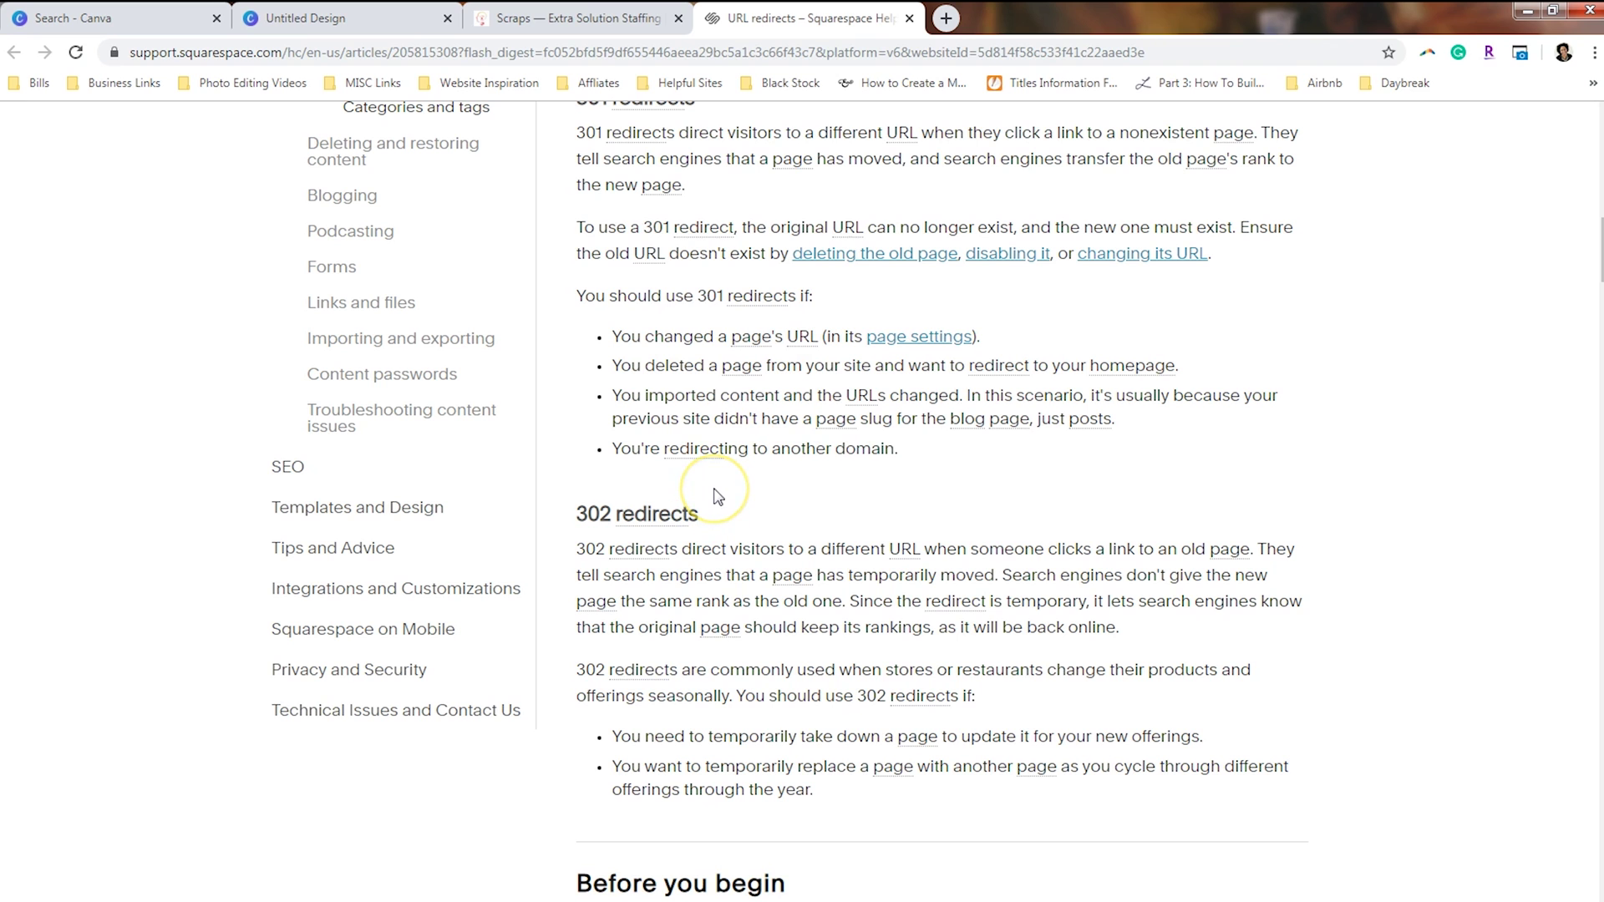
{"action": "left_click", "coordinate": [909, 17]}
{"action": "scroll", "coordinate": [386, 329], "scroll_direction": "up", "scroll_amount": 3}
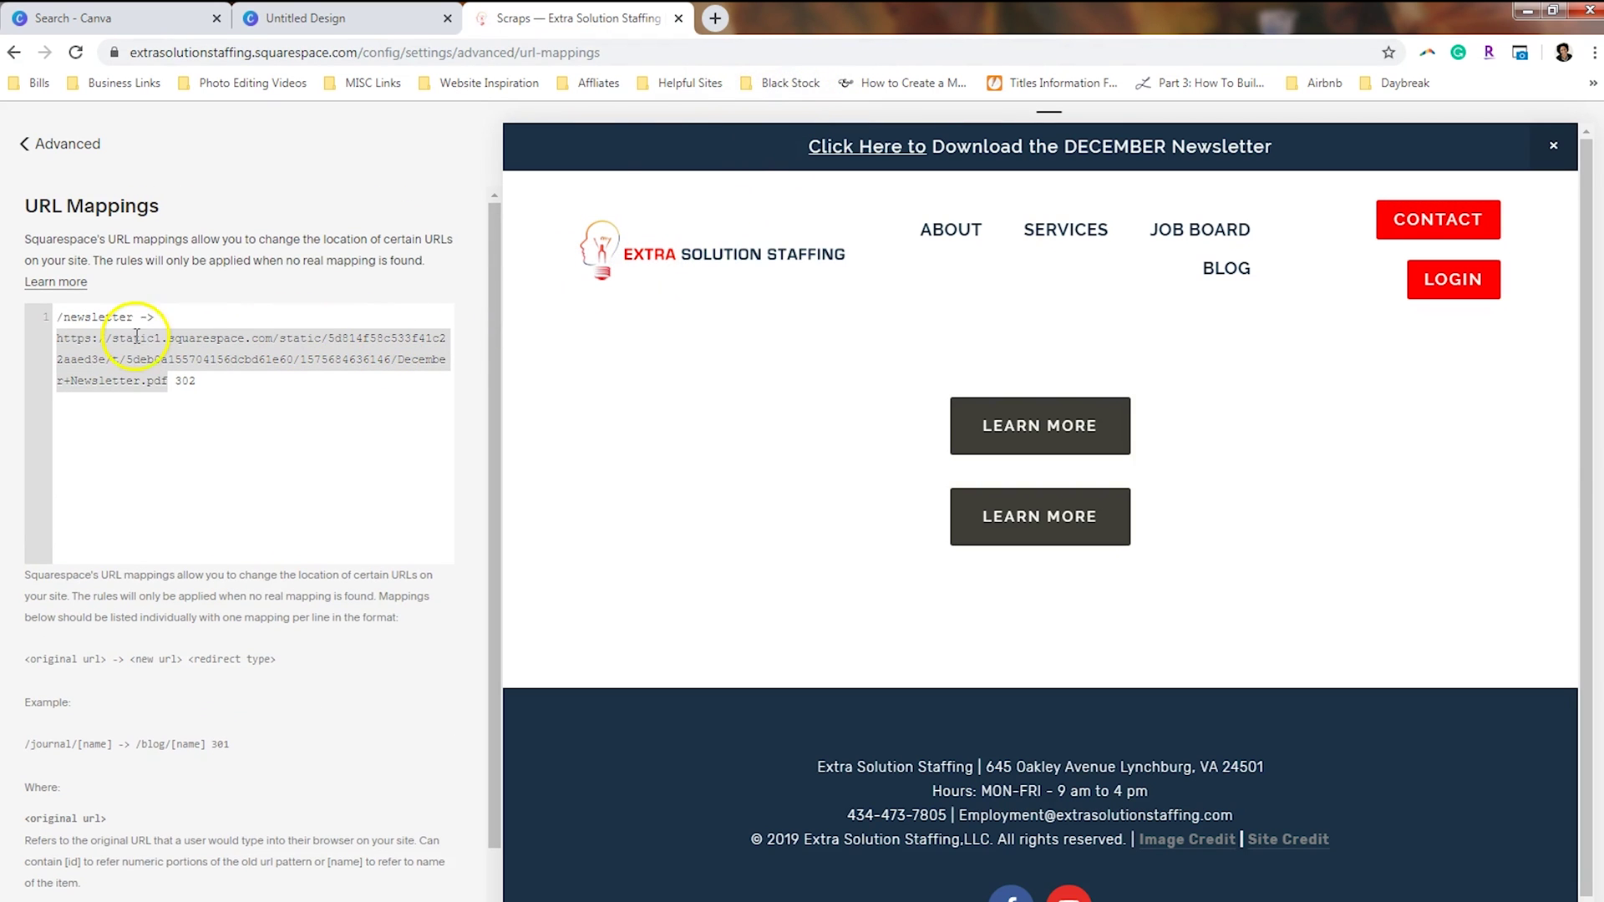
Review the destination address and redirect type in the /newsletter rule, and leave the URL mappings
{"action": "left_click", "coordinate": [86, 340]}
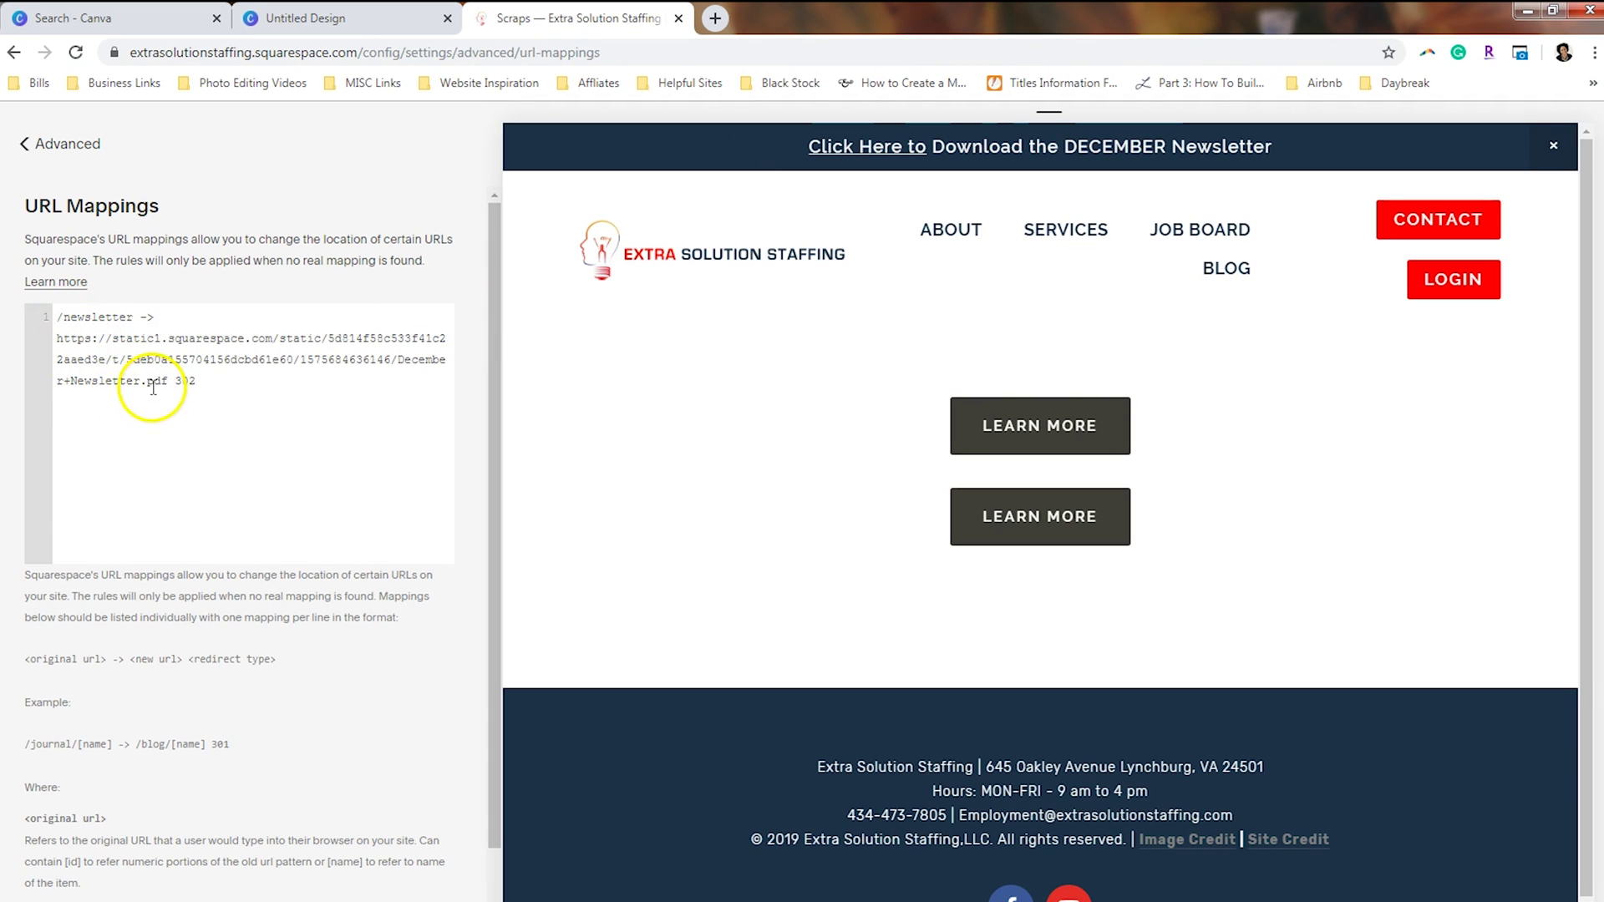
{"action": "left_click", "coordinate": [221, 380]}
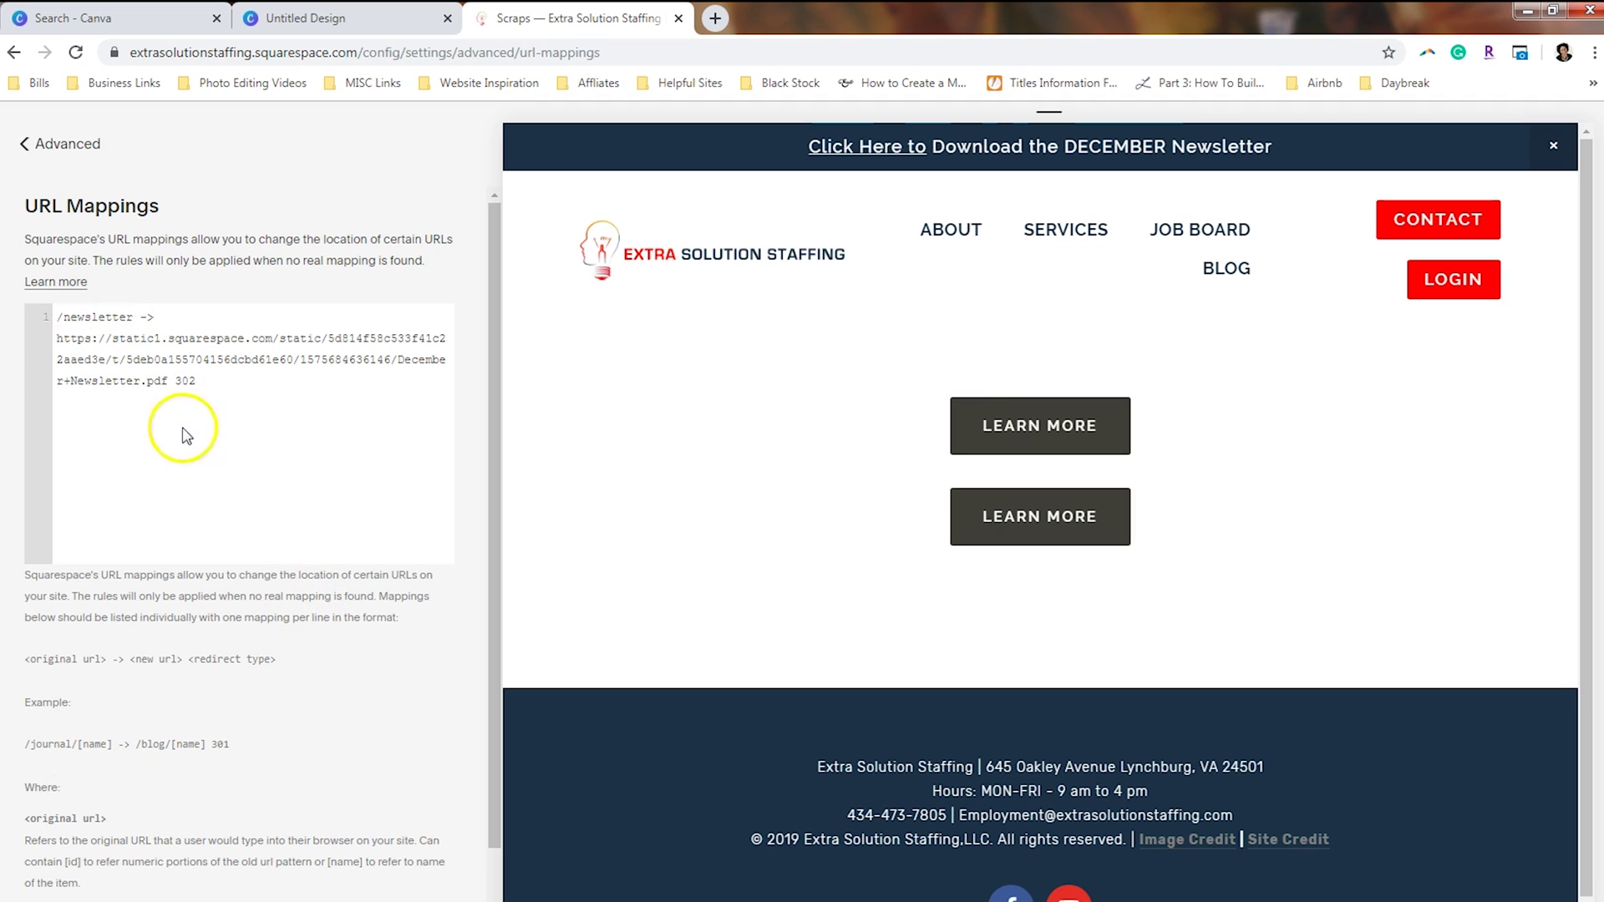
{"action": "left_click", "coordinate": [67, 144]}
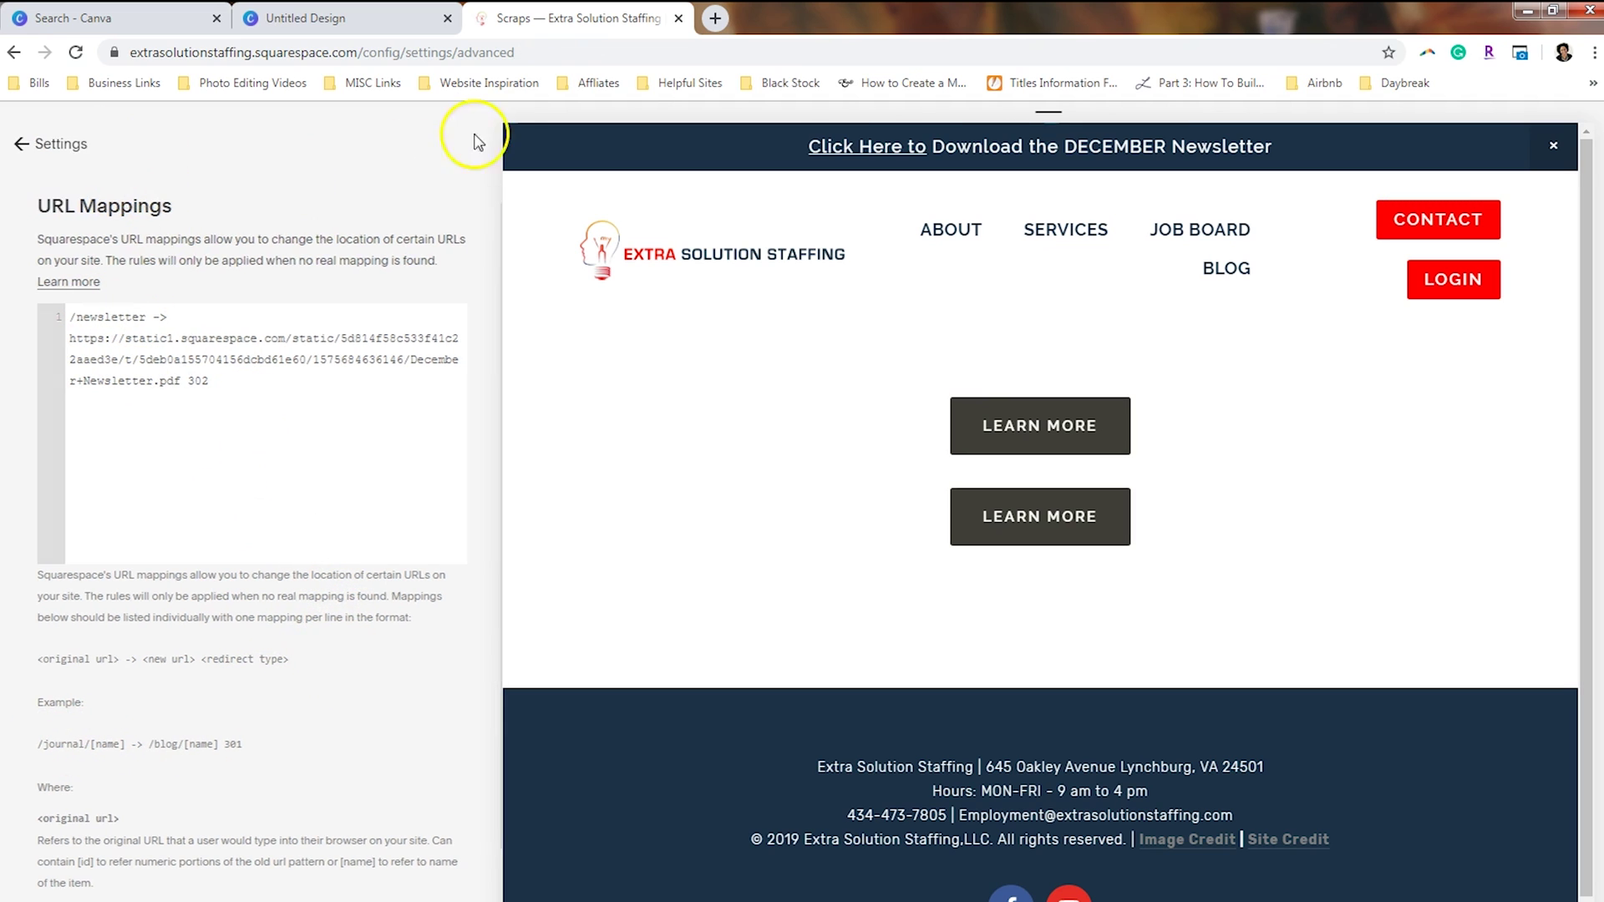
{"action": "left_click", "coordinate": [1593, 52]}
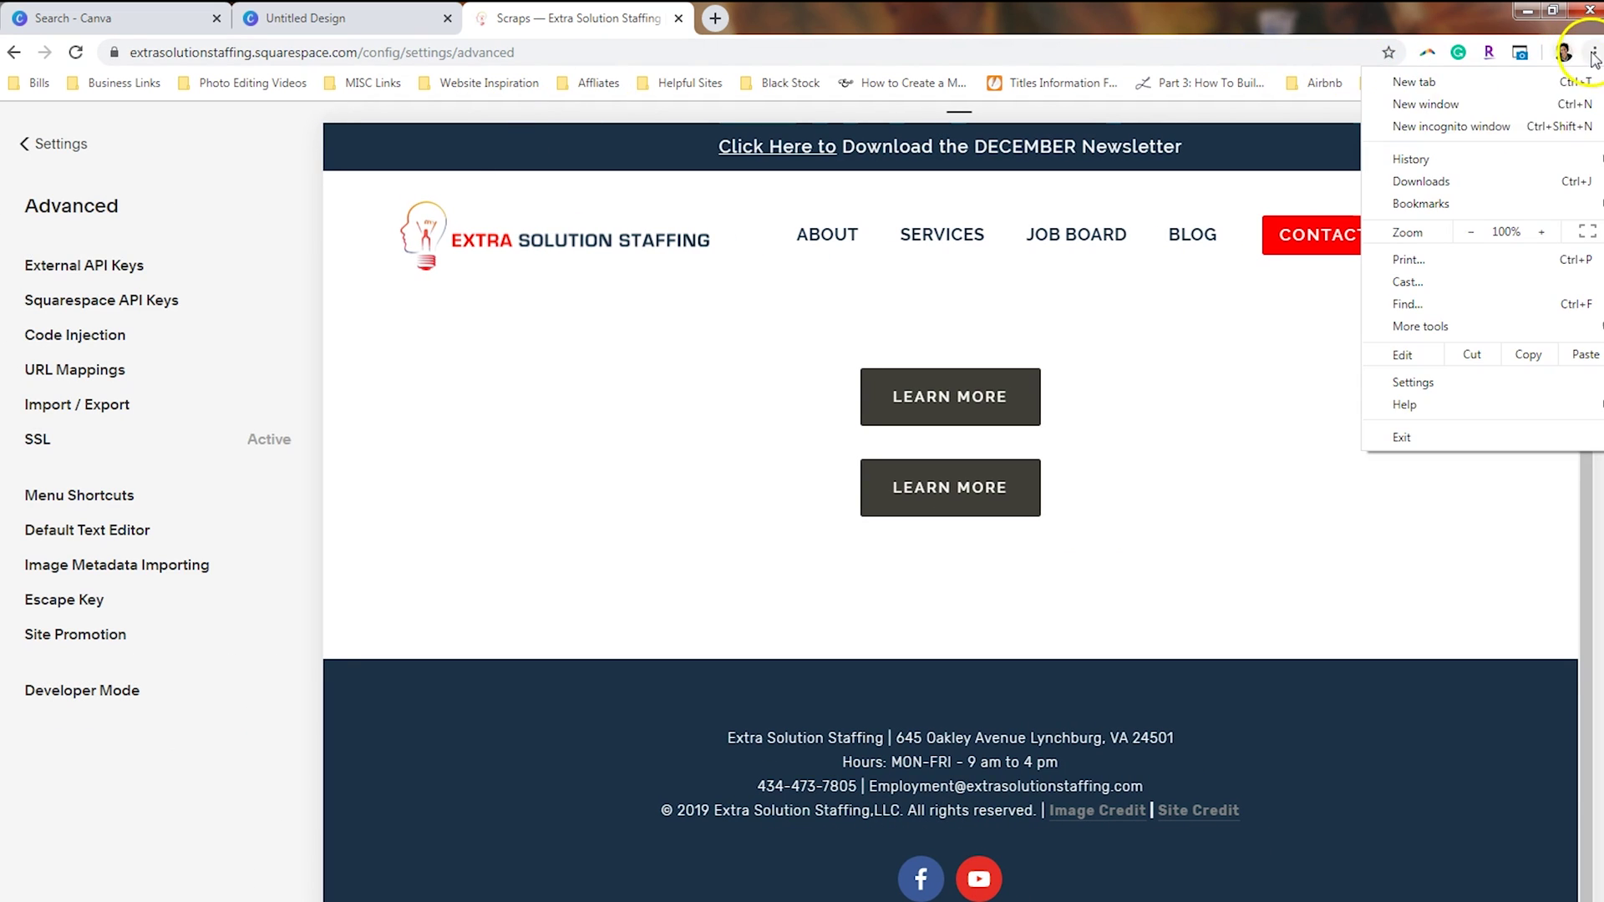
{"action": "left_click", "coordinate": [1520, 132]}
{"action": "type", "text": "www.extrasolutionstaffing.com"}
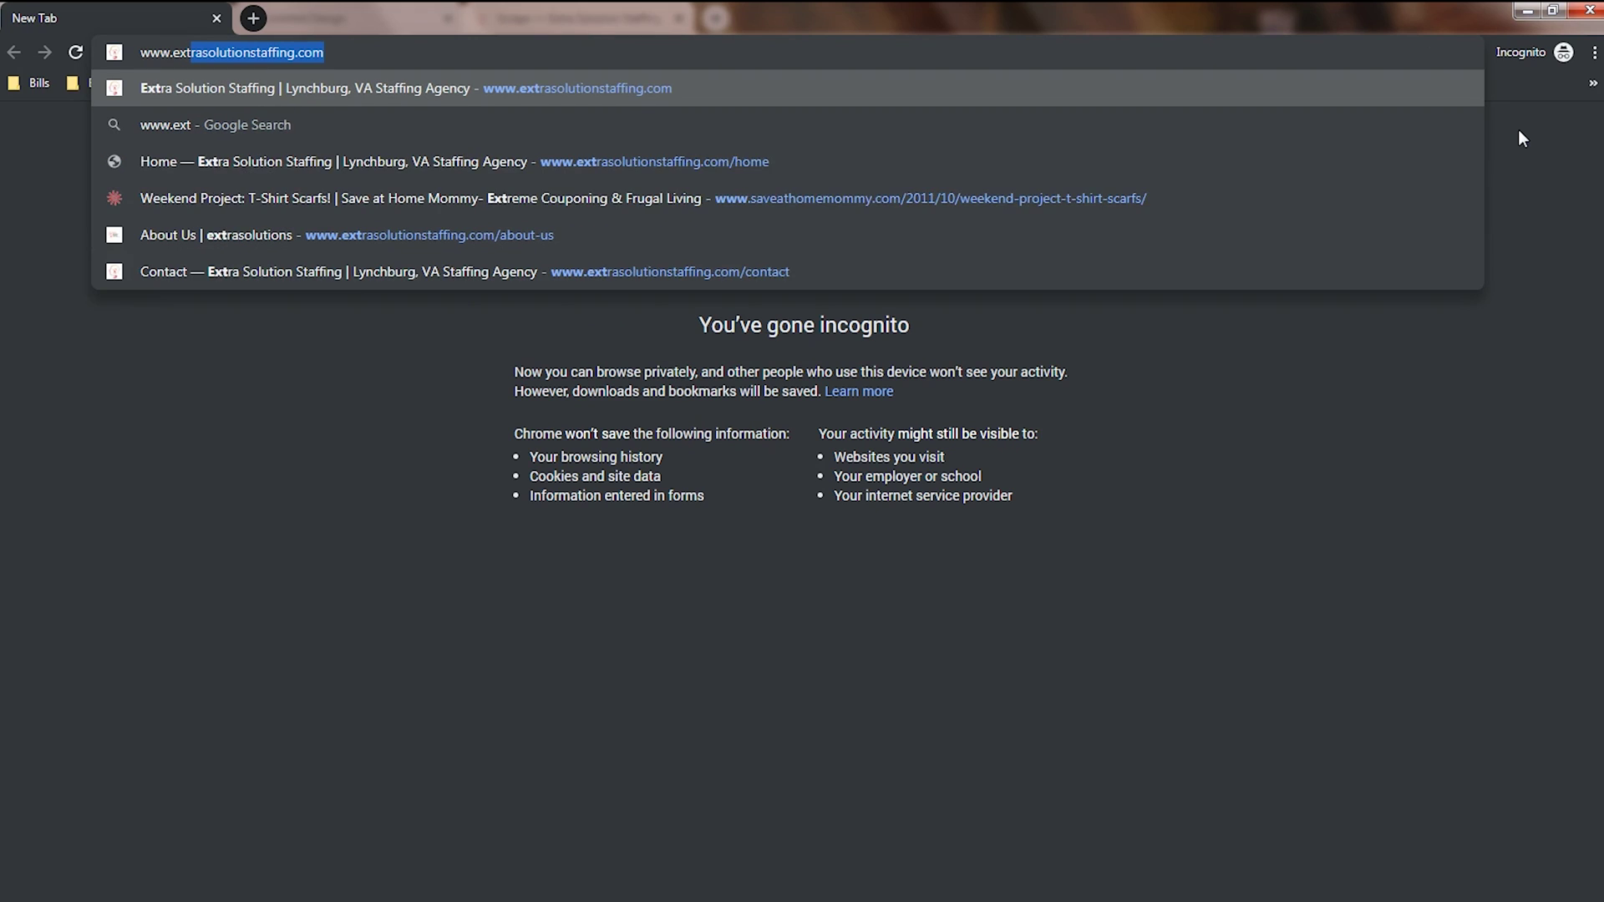
{"action": "key", "text": "End"}
{"action": "type", "text": "/newsletter"}
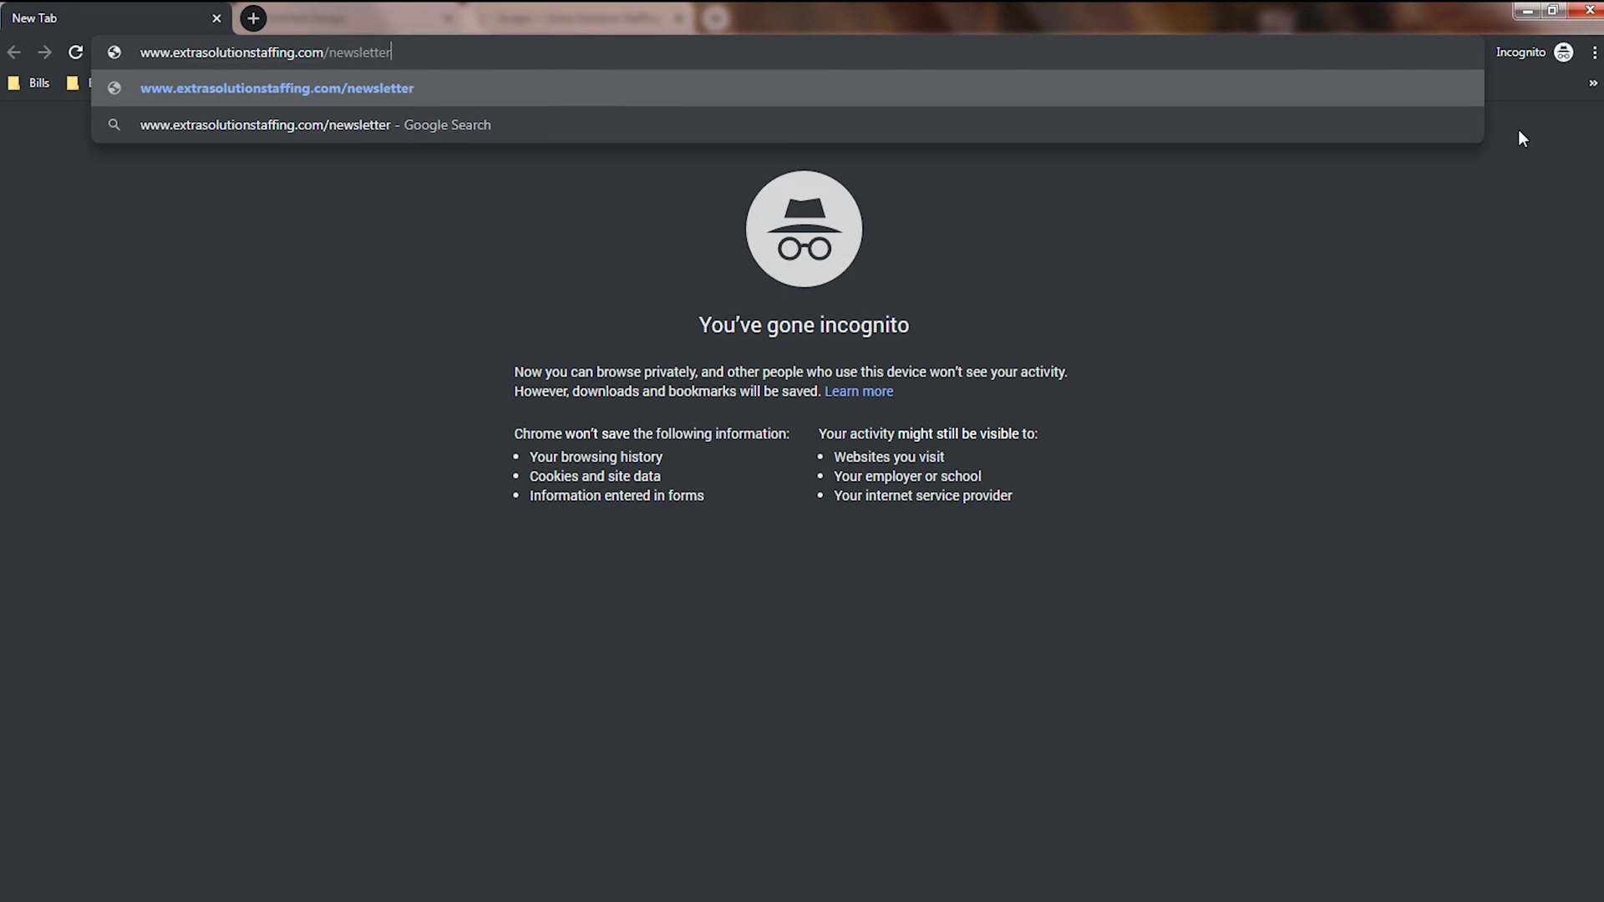
{"action": "key", "text": "Return"}
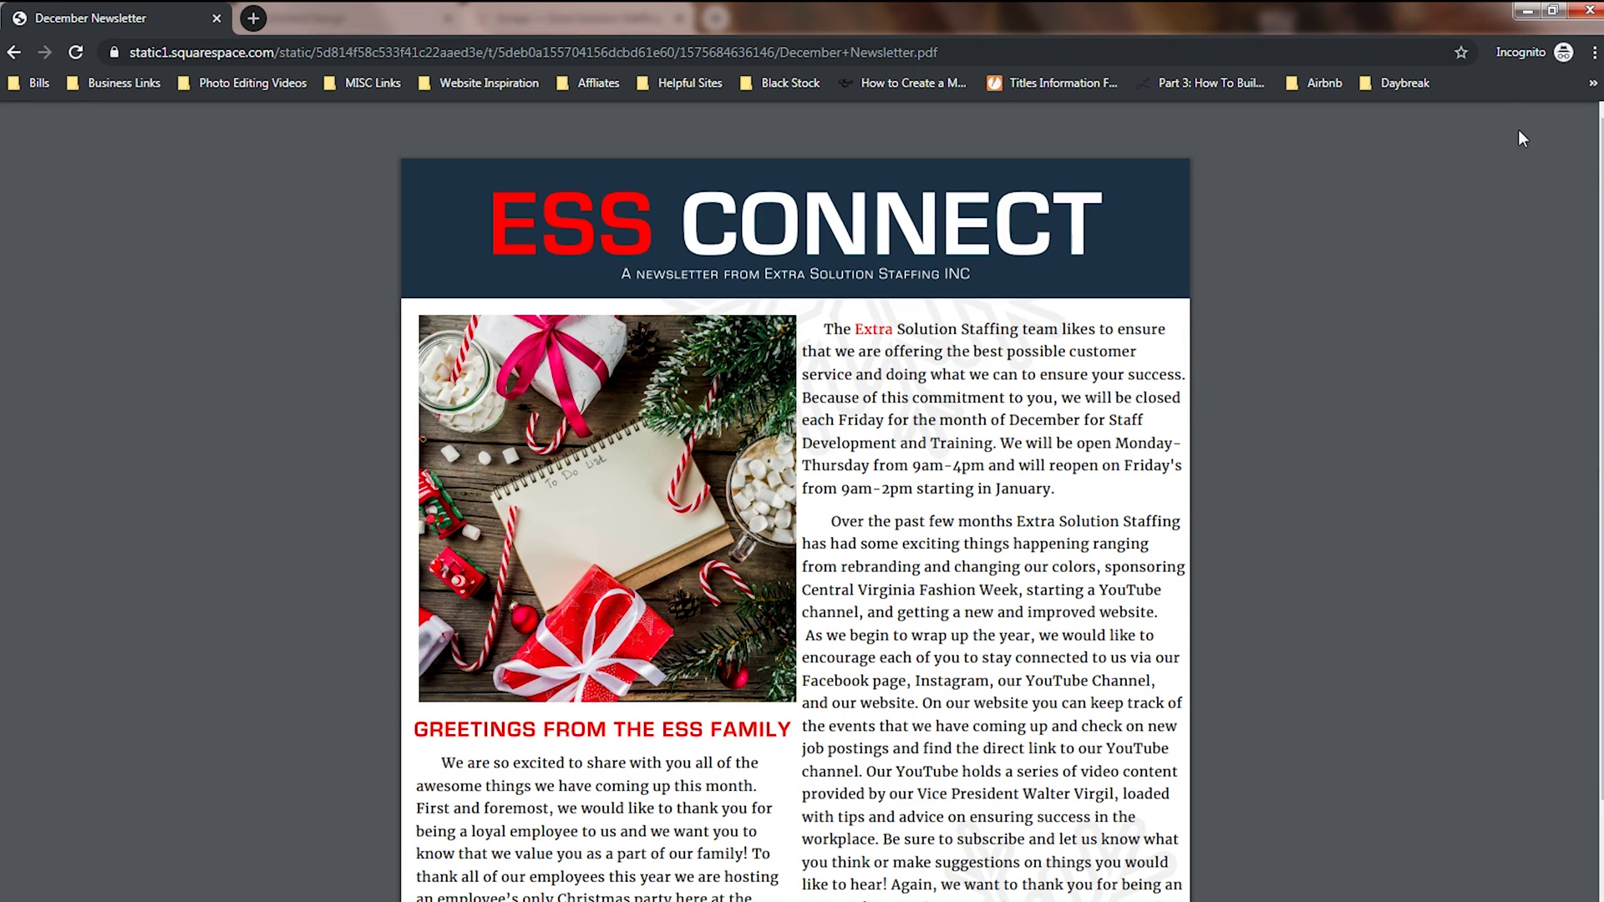
{"action": "left_click", "coordinate": [1590, 10]}
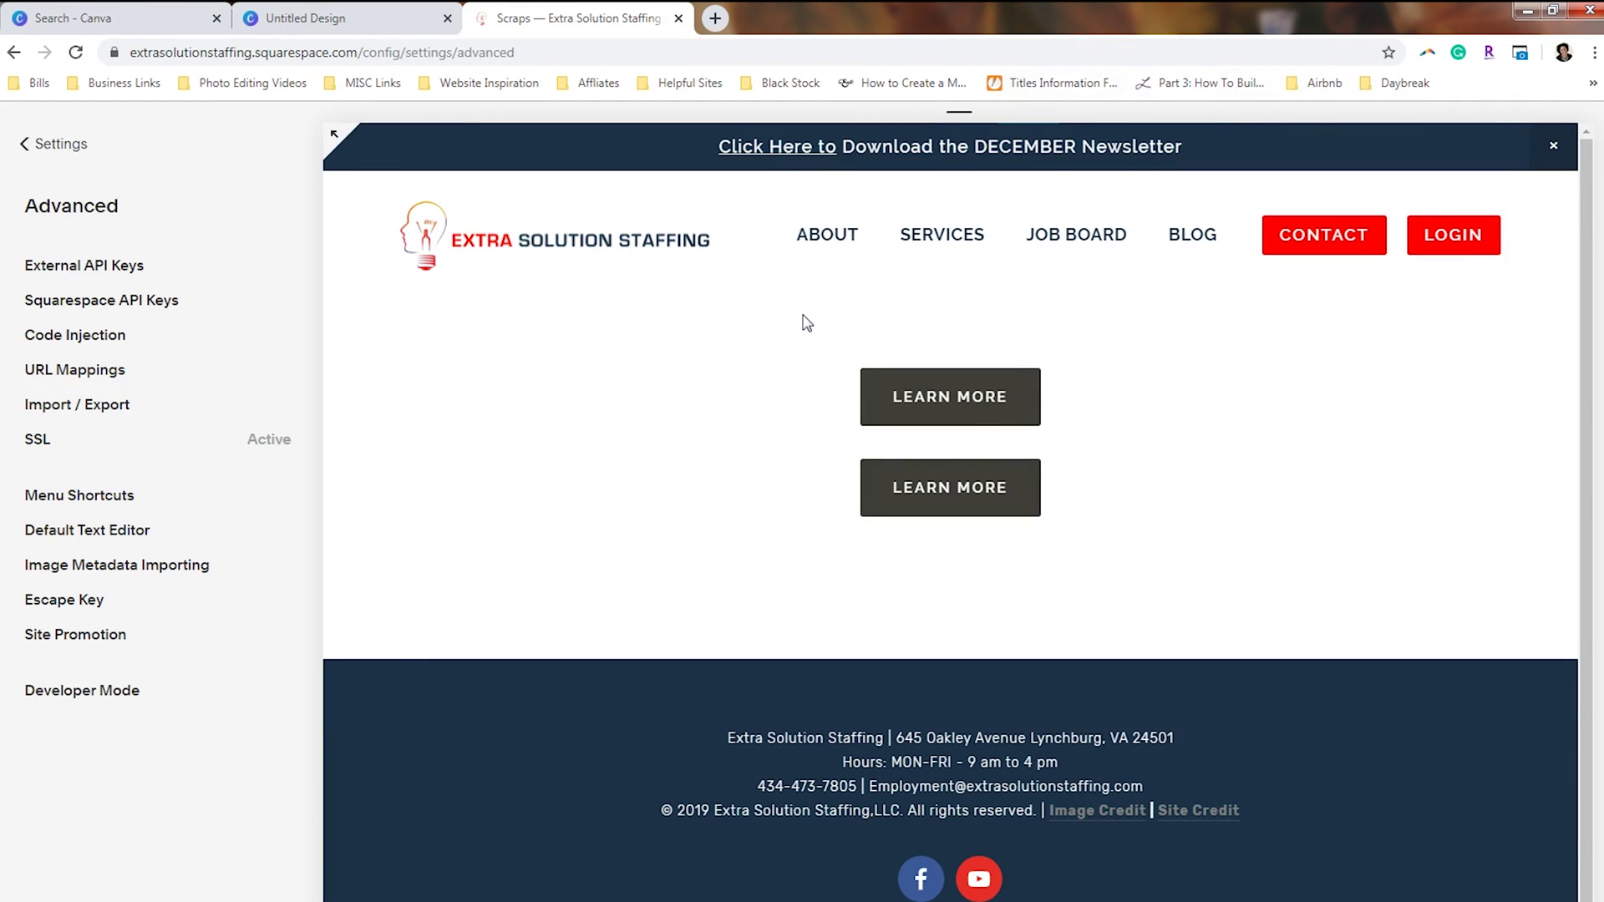
{"action": "left_click", "coordinate": [317, 17]}
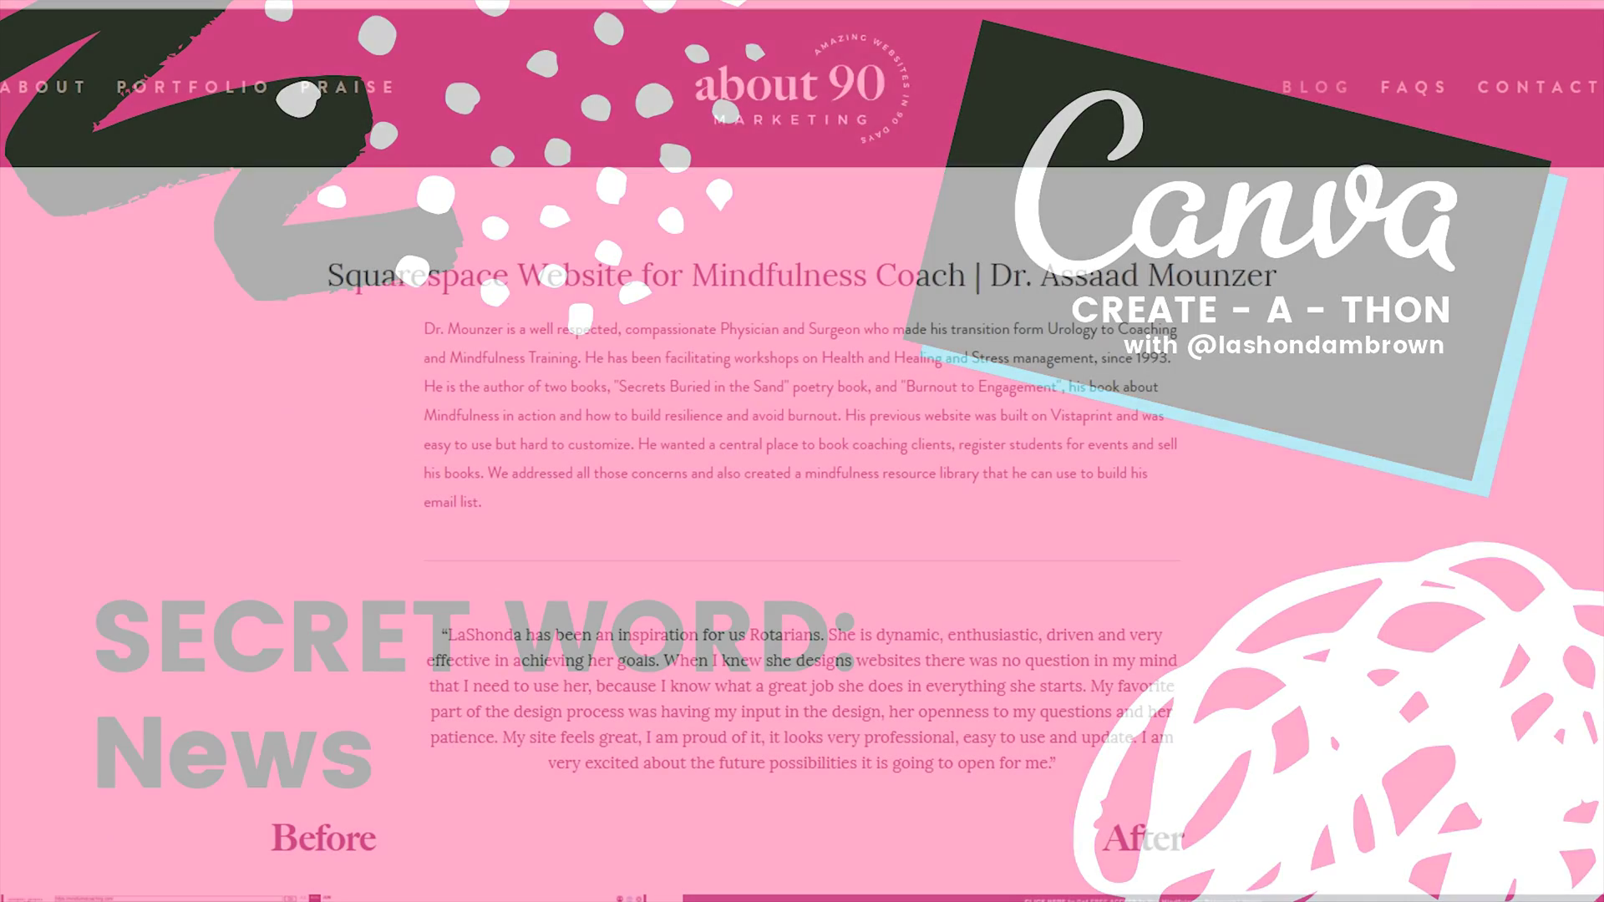
Examine the before and after website designs on the mindfulness coach portfolio page, from the testimonial through to the upcoming events and footer
{"action": "scroll", "coordinate": [802, 451], "scroll_direction": "down", "scroll_amount": 3}
{"action": "scroll", "coordinate": [802, 451], "scroll_direction": "down", "scroll_amount": 6}
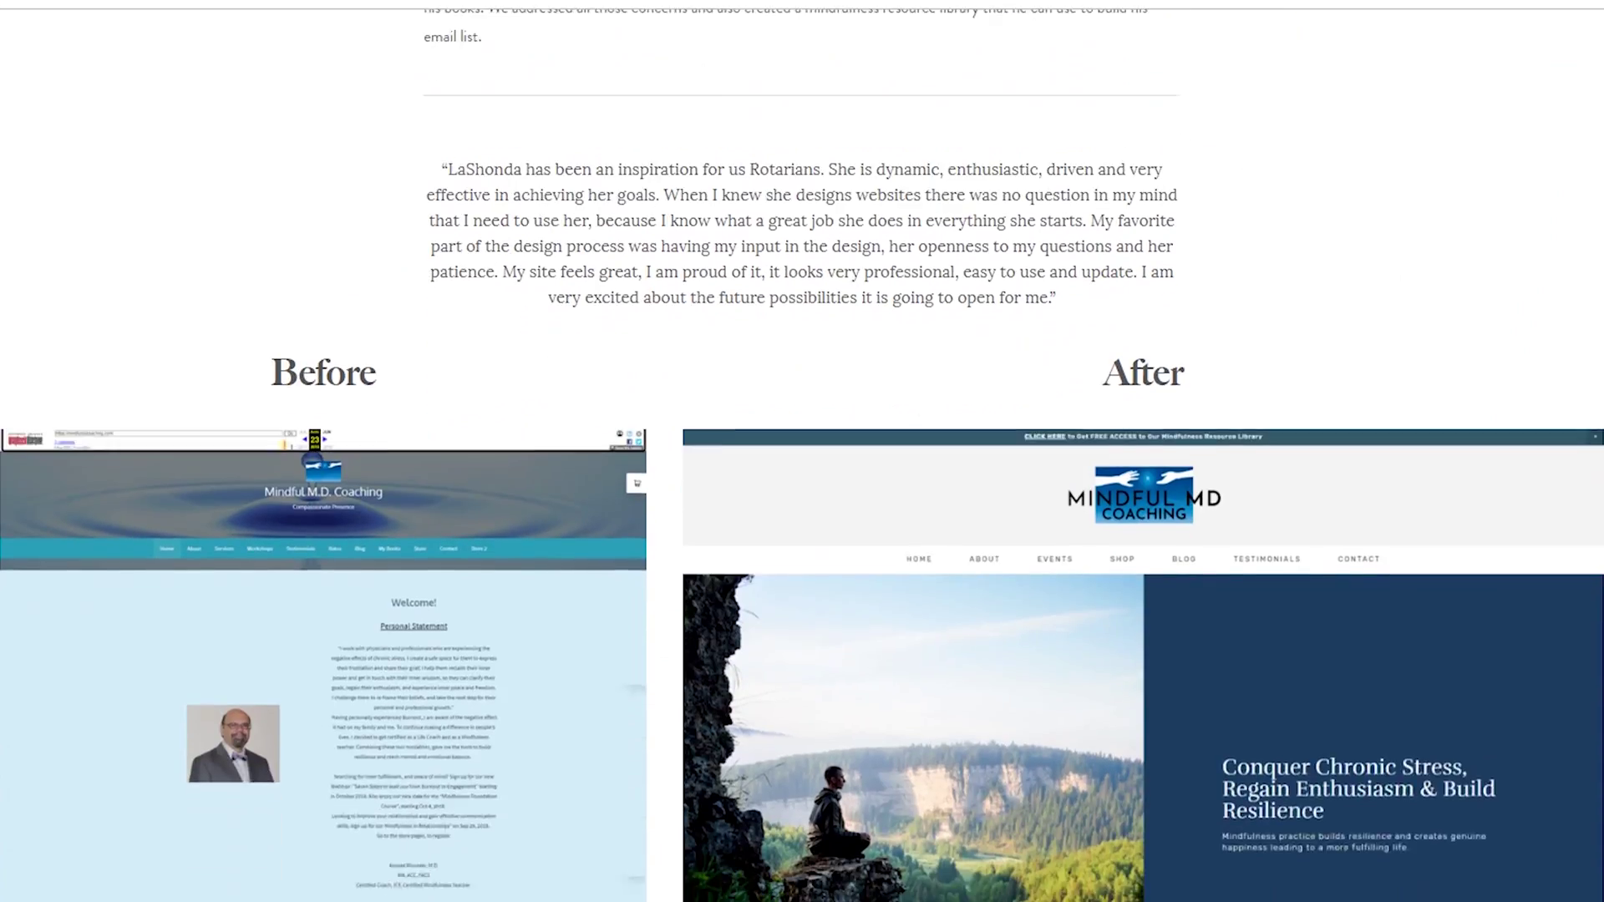
{"action": "scroll", "coordinate": [802, 451], "scroll_direction": "down", "scroll_amount": 4}
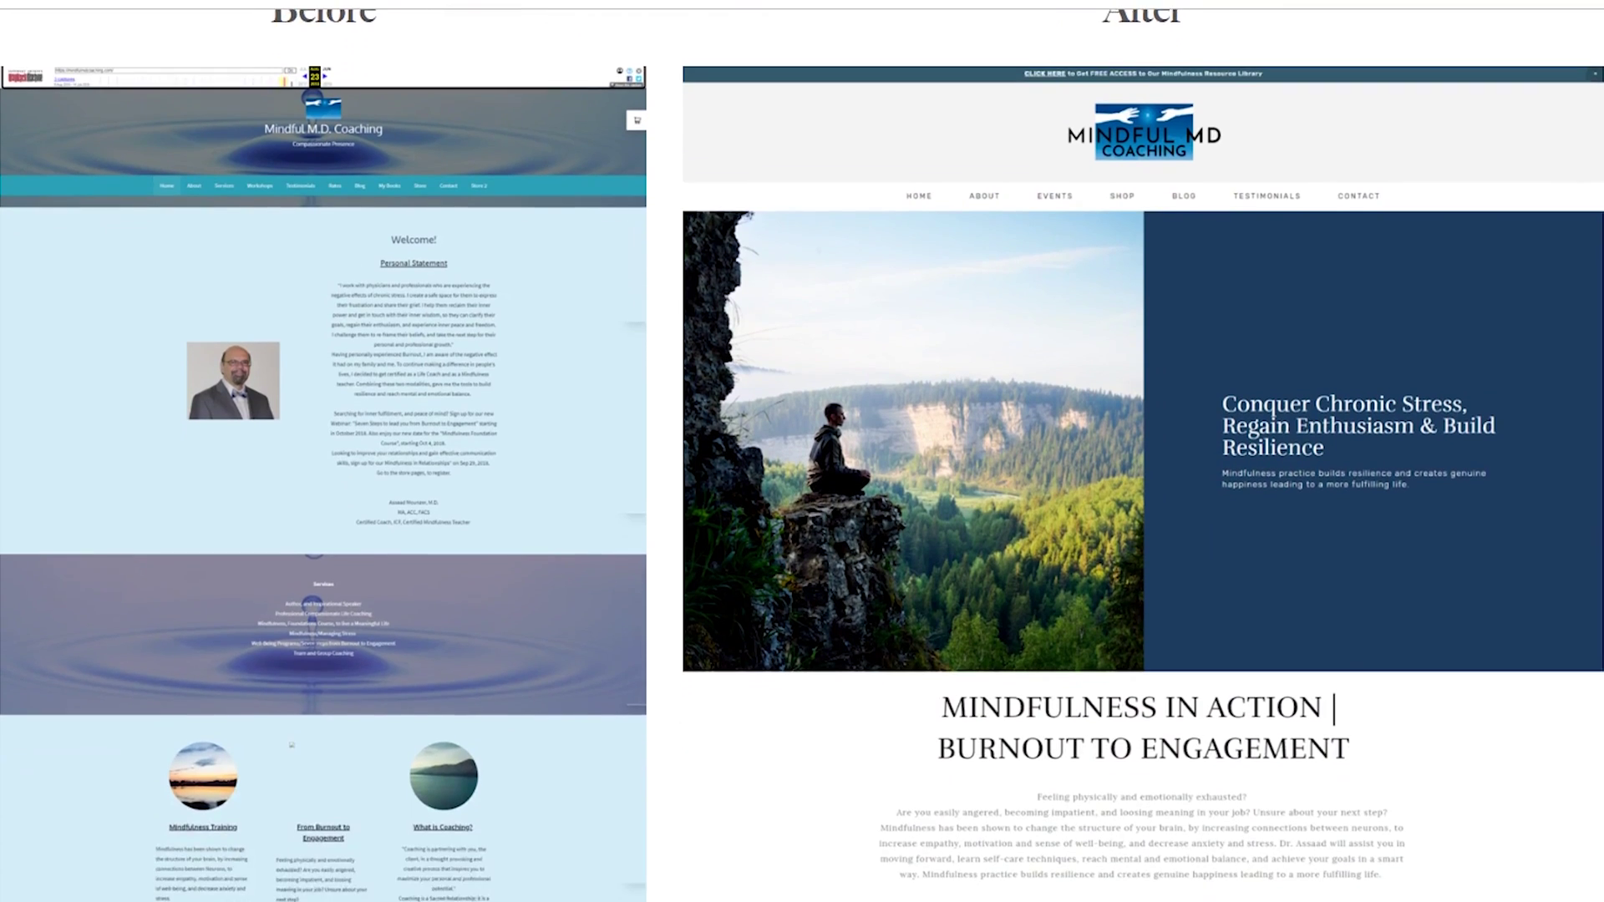
{"action": "scroll", "coordinate": [802, 451], "scroll_direction": "down", "scroll_amount": 5}
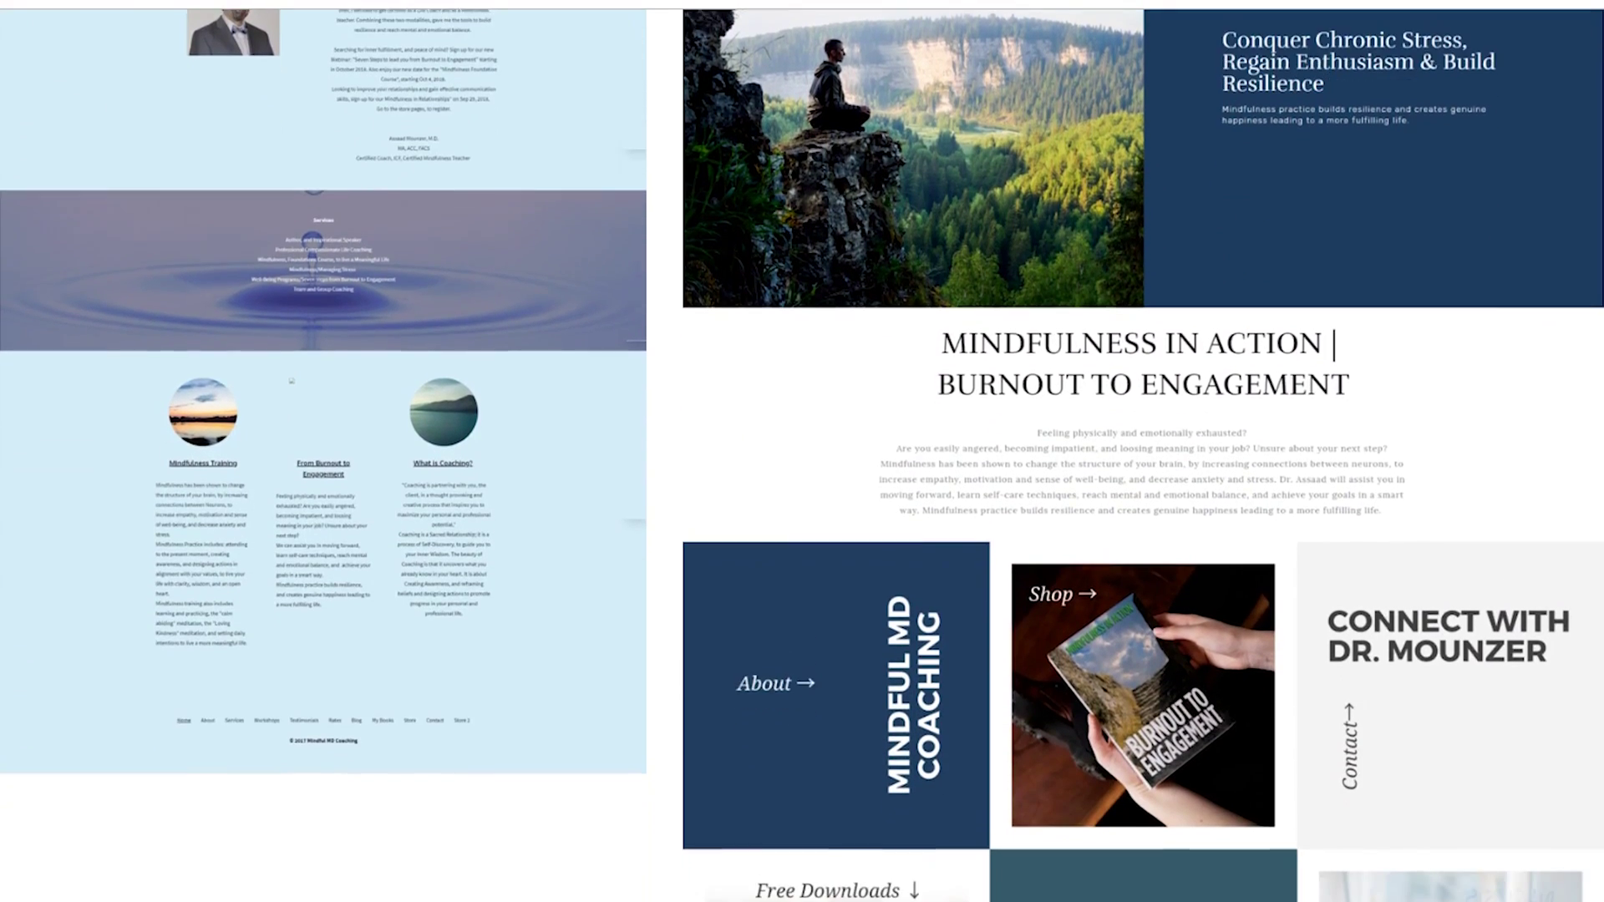
{"action": "scroll", "coordinate": [801, 451], "scroll_direction": "down", "scroll_amount": 9}
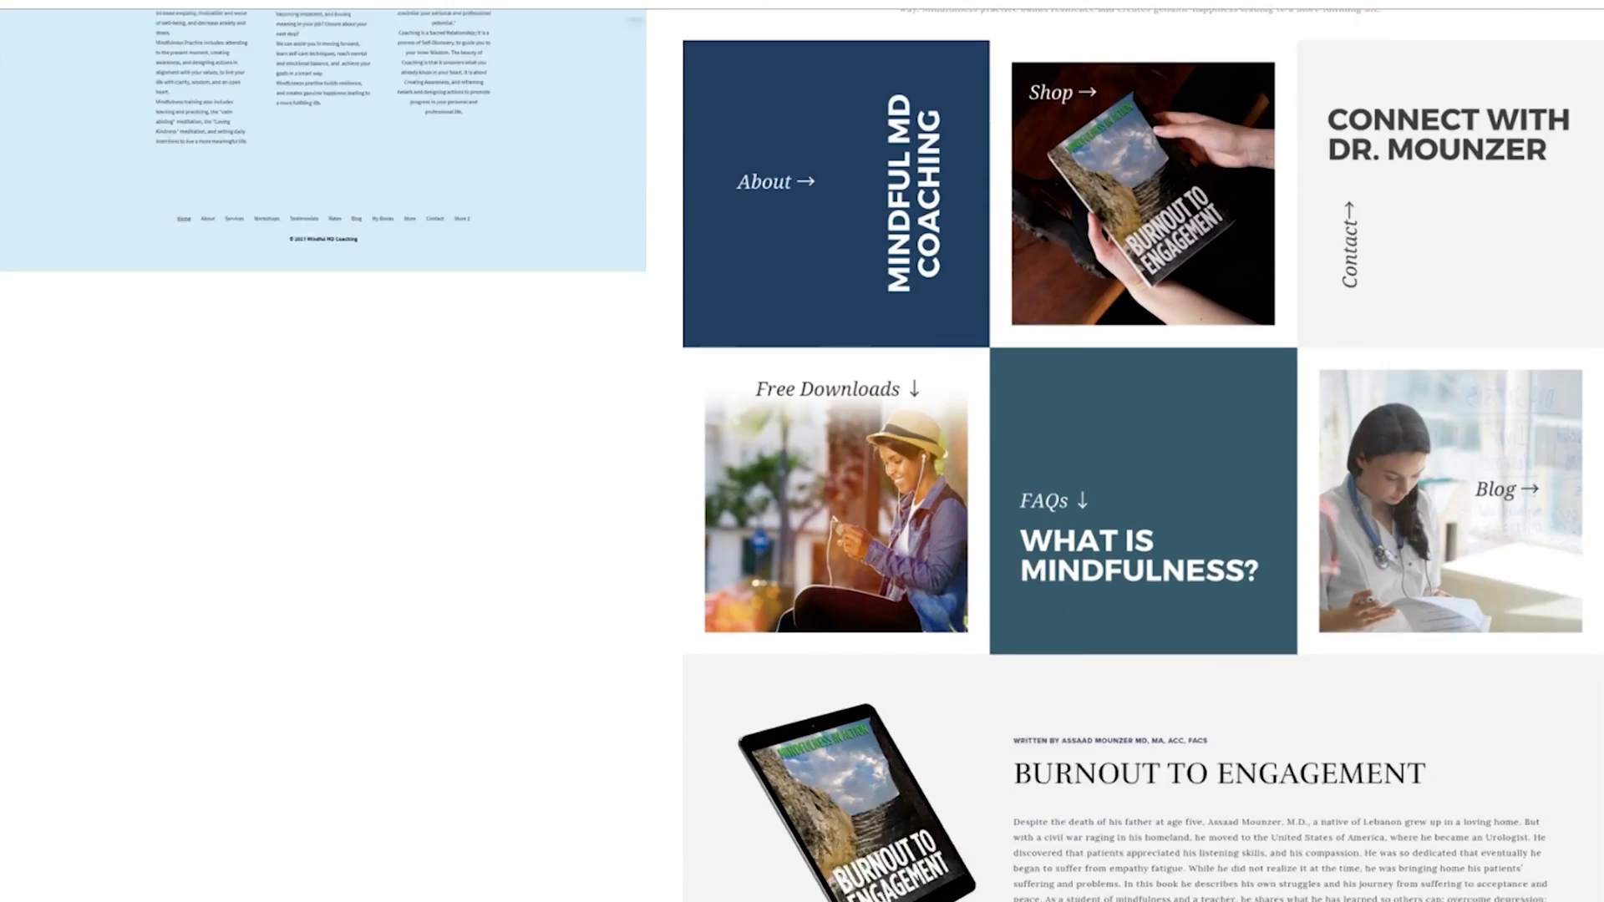
{"action": "scroll", "coordinate": [1143, 451], "scroll_direction": "down", "scroll_amount": 9}
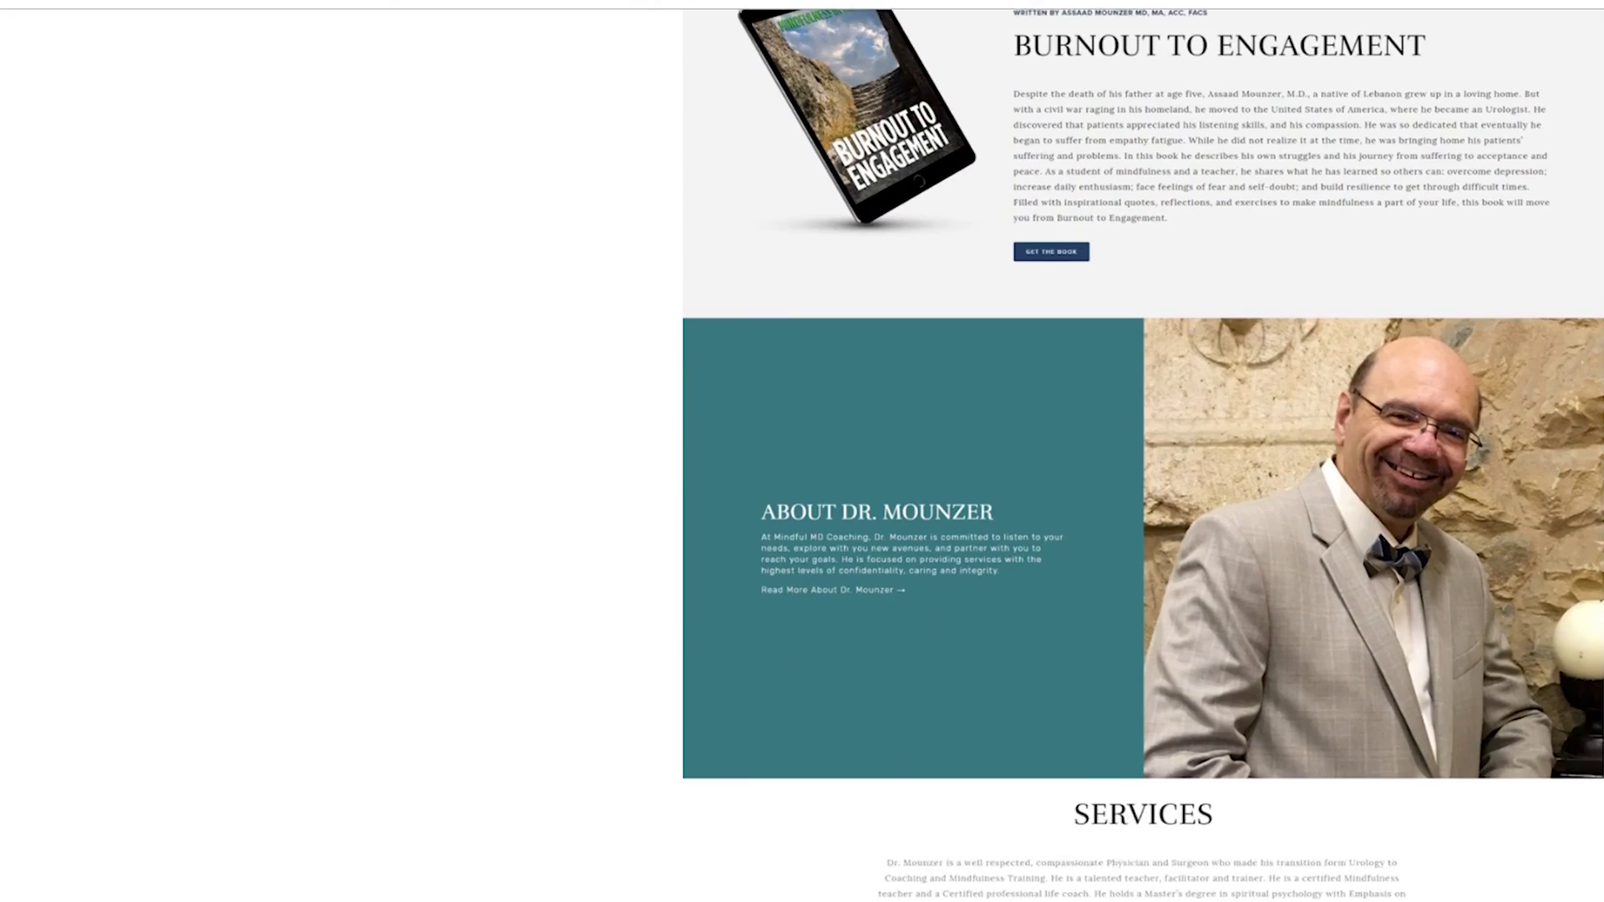
{"action": "scroll", "coordinate": [1142, 451], "scroll_direction": "down", "scroll_amount": 7}
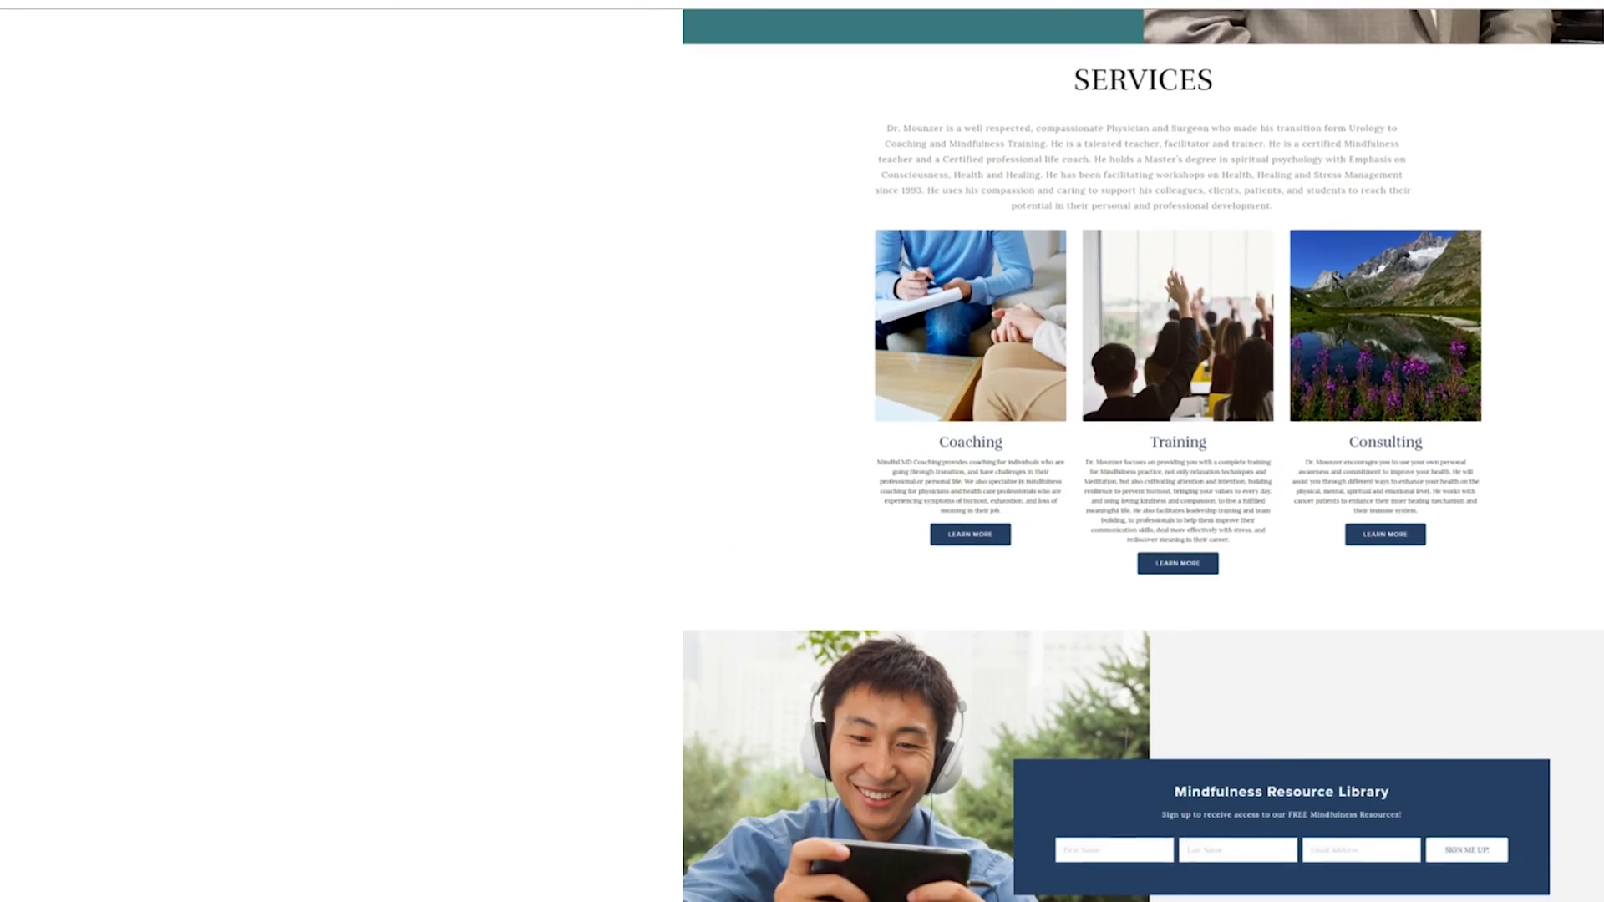
{"action": "scroll", "coordinate": [1143, 451], "scroll_direction": "down", "scroll_amount": 6}
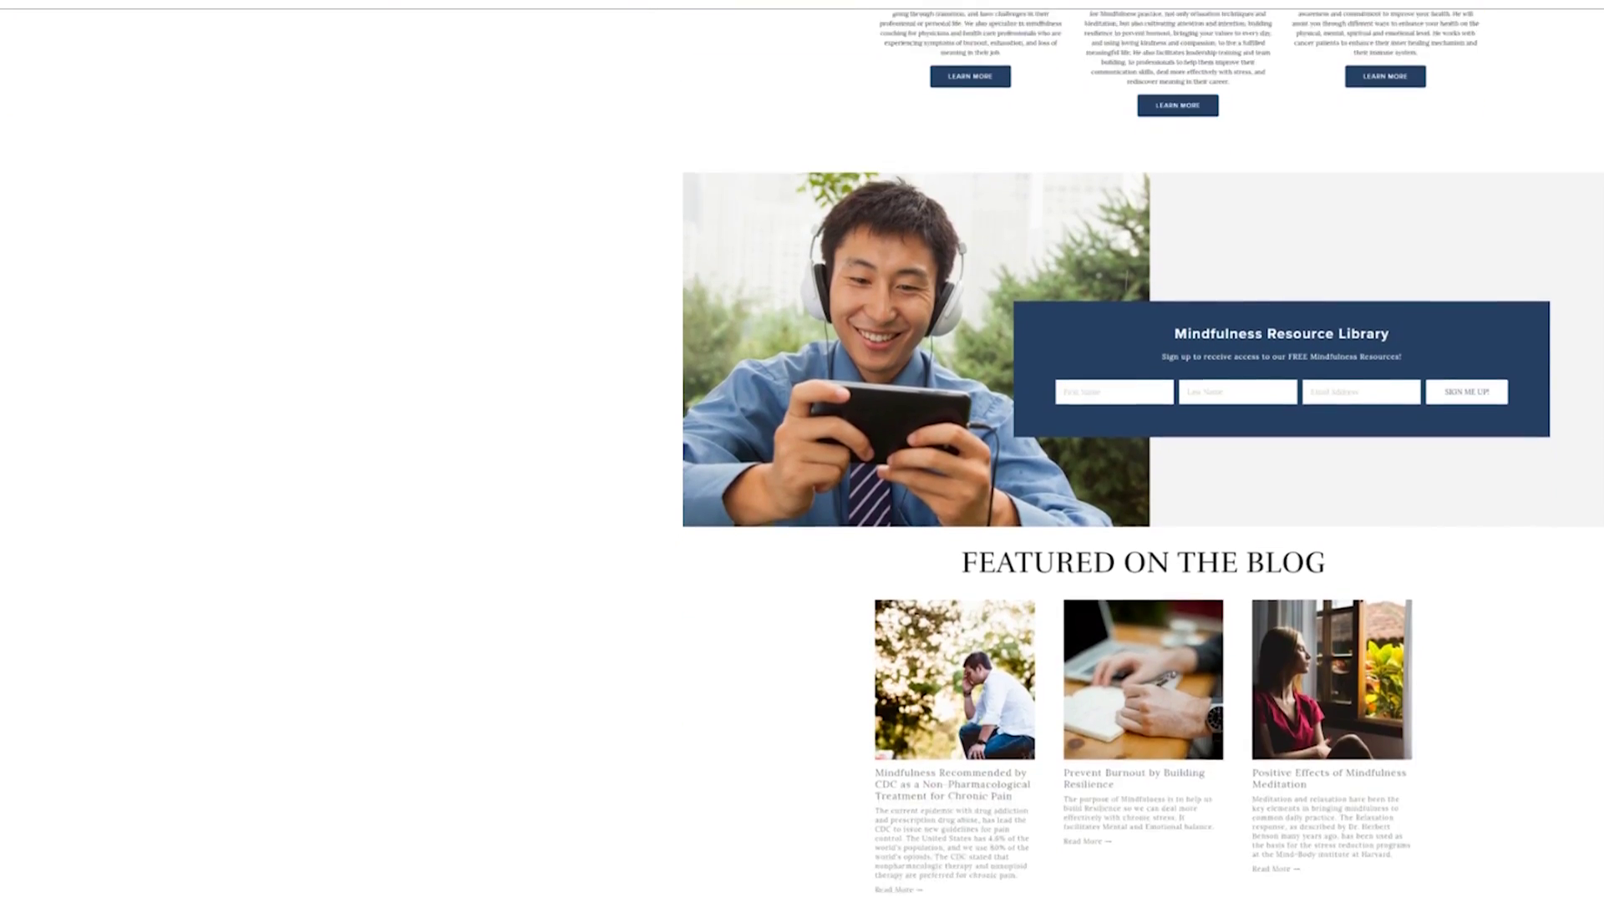
{"action": "scroll", "coordinate": [1143, 451], "scroll_direction": "down", "scroll_amount": 2}
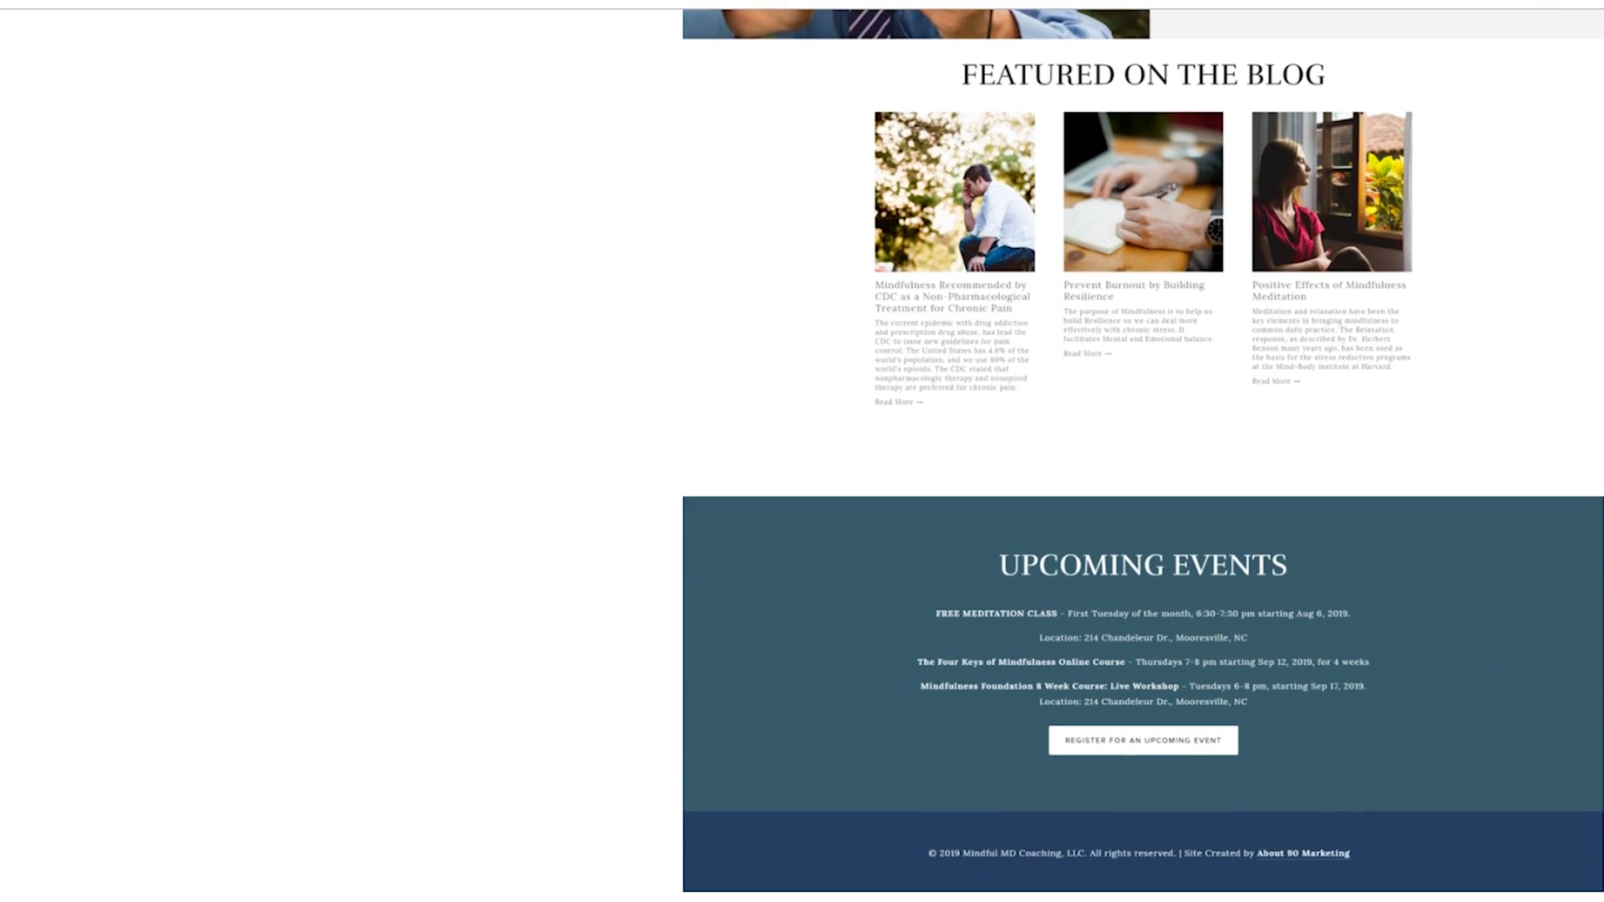